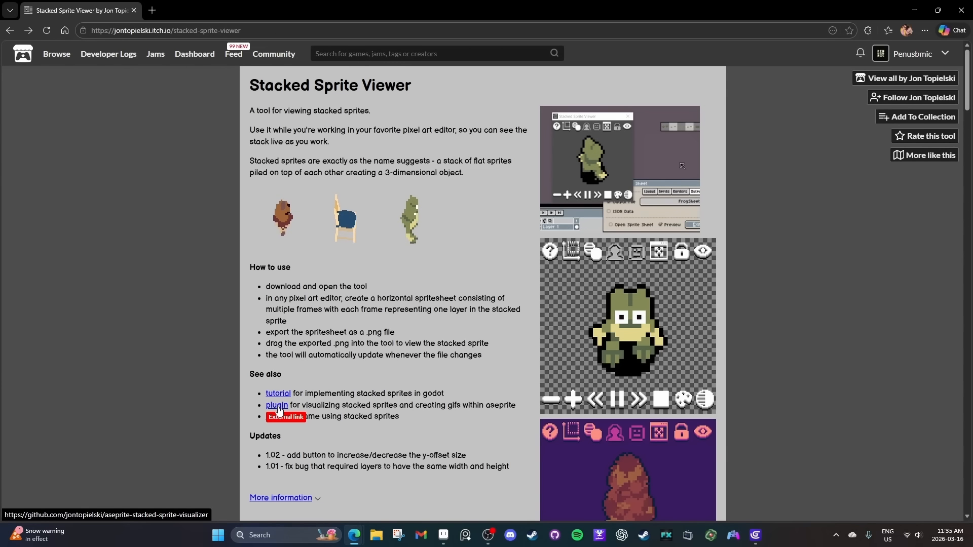
Review the README of the linked Aseprite stacked sprite plugin in a separate tab and close that tab.
{"action": "right_click", "coordinate": [278, 408]}
{"action": "left_click", "coordinate": [299, 235]}
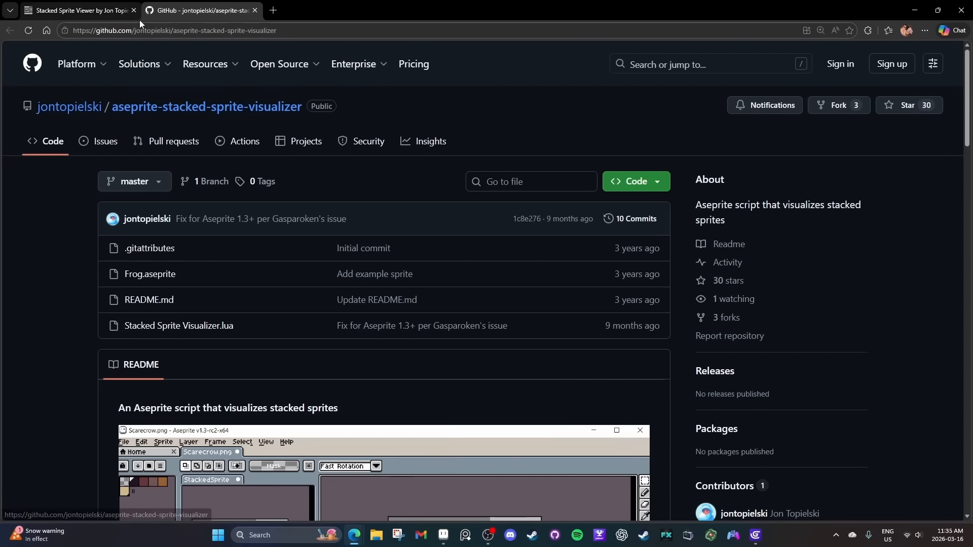
{"action": "scroll", "coordinate": [403, 208], "scroll_direction": "down", "scroll_amount": 4}
{"action": "scroll", "coordinate": [404, 209], "scroll_direction": "down", "scroll_amount": 2}
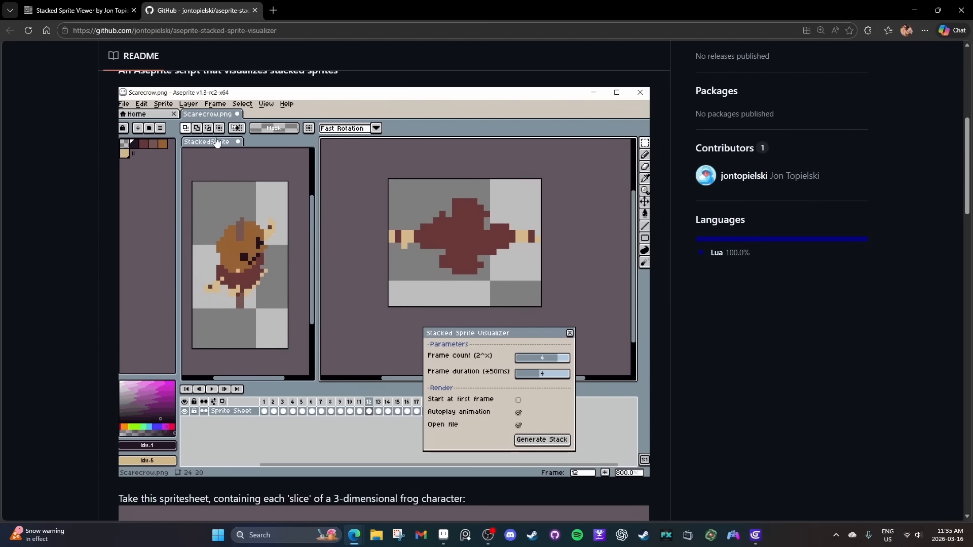
{"action": "scroll", "coordinate": [308, 251], "scroll_direction": "down", "scroll_amount": 2}
{"action": "scroll", "coordinate": [308, 251], "scroll_direction": "down", "scroll_amount": 6}
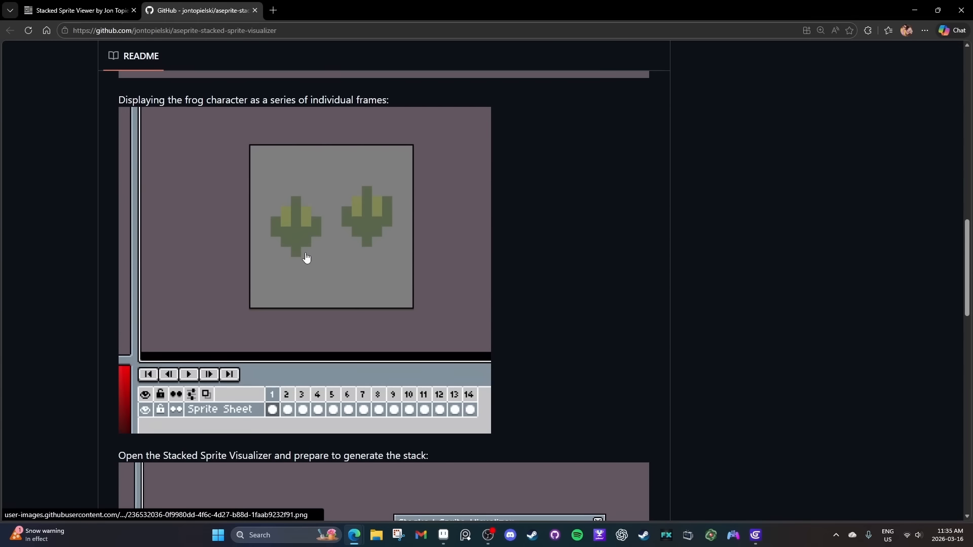
{"action": "key", "text": "ctrl+w"}
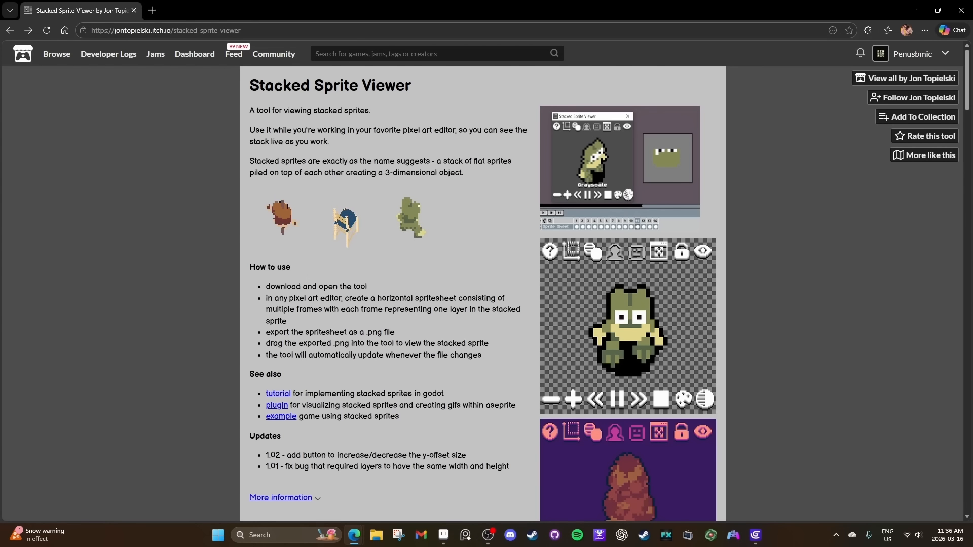
Switch to Aseprite and create a new sprite 32 px wide and 32 px high.
{"action": "left_click", "coordinate": [443, 535]}
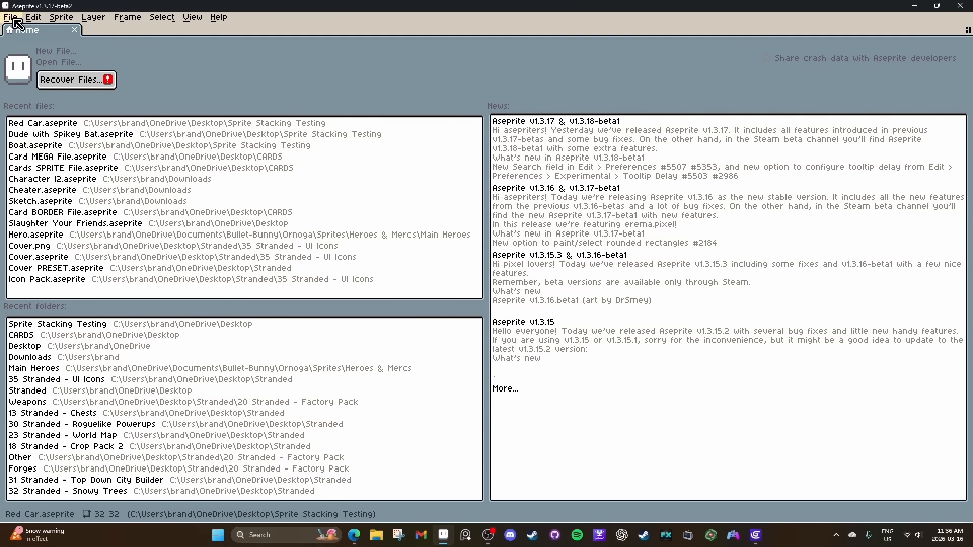
{"action": "left_click", "coordinate": [10, 17]}
{"action": "left_click", "coordinate": [20, 28]}
{"action": "type", "text": "32"}
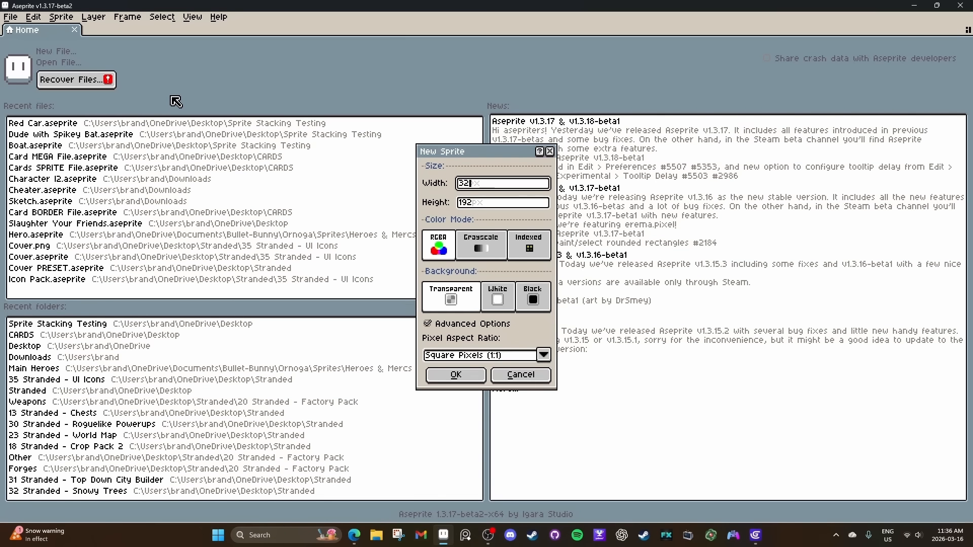
{"action": "key", "text": "Tab"}
{"action": "type", "text": "32"}
{"action": "key", "text": "Return"}
{"action": "scroll", "coordinate": [571, 214], "scroll_direction": "up", "scroll_amount": 3}
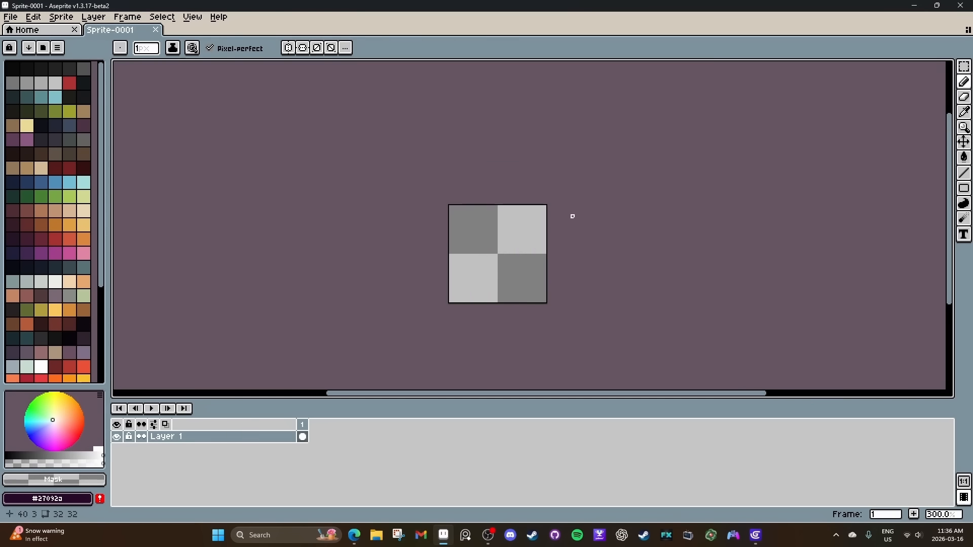
Run the SpriteStack_Previewer script and move its window clear of the sprite.
{"action": "left_click", "coordinate": [10, 17]}
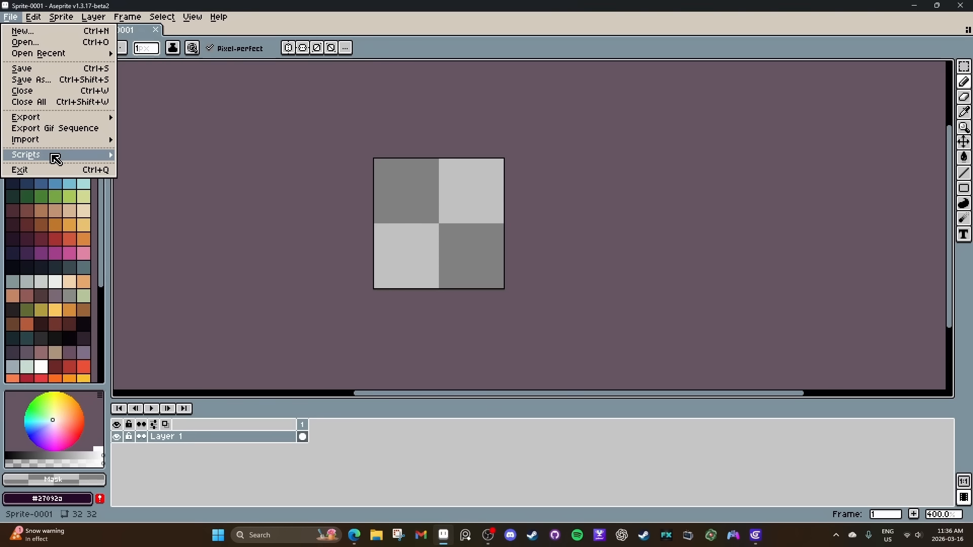
{"action": "mouse_move", "coordinate": [52, 156]}
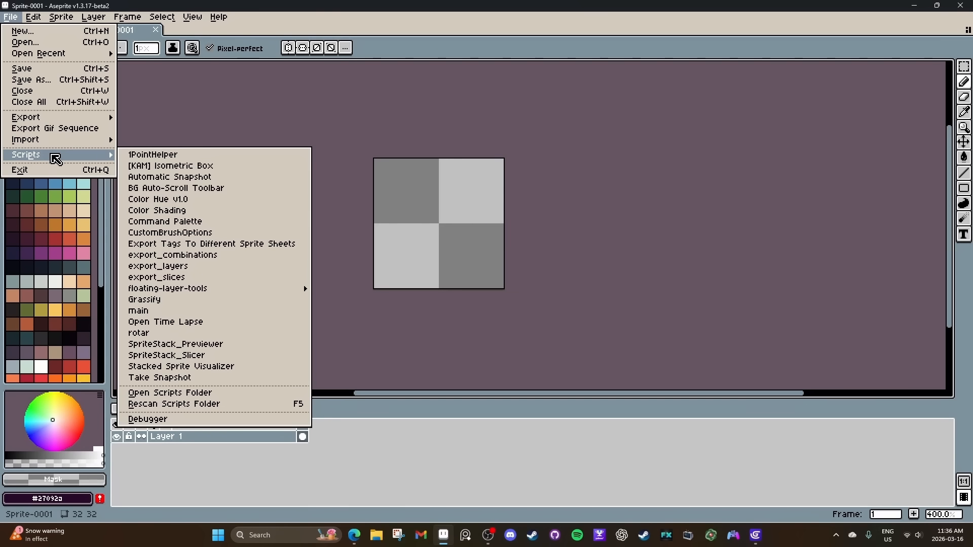
{"action": "left_click", "coordinate": [220, 345]}
{"action": "left_click_drag", "start_coordinate": [519, 29], "coordinate": [761, 32]}
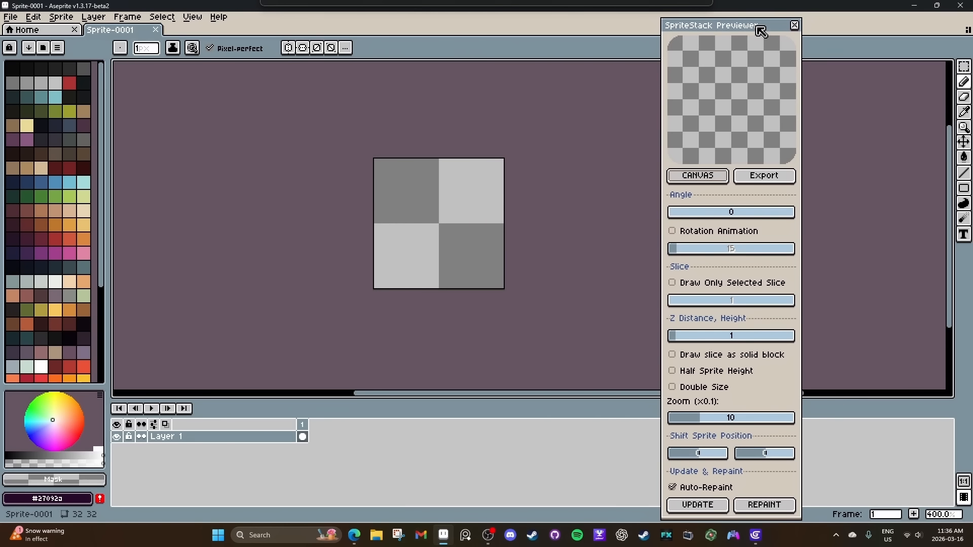
Open the previewer's separate CANVAS window, and arrange and shrink both windows so the sprite stays uncovered.
{"action": "left_click", "coordinate": [697, 176]}
{"action": "left_click_drag", "start_coordinate": [532, 195], "coordinate": [592, 67]}
{"action": "left_click_drag", "start_coordinate": [619, 214], "coordinate": [723, 247]}
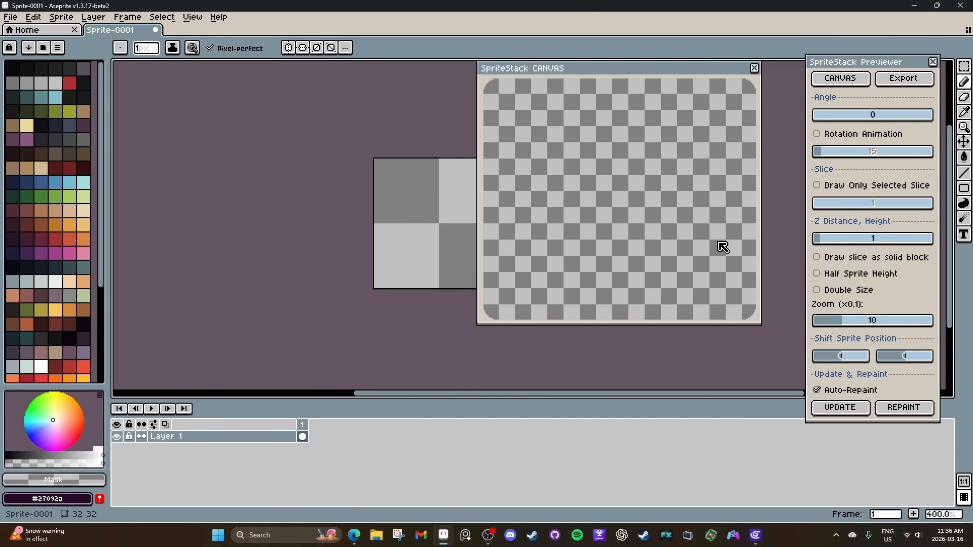
{"action": "left_click_drag", "start_coordinate": [727, 74], "coordinate": [771, 58]}
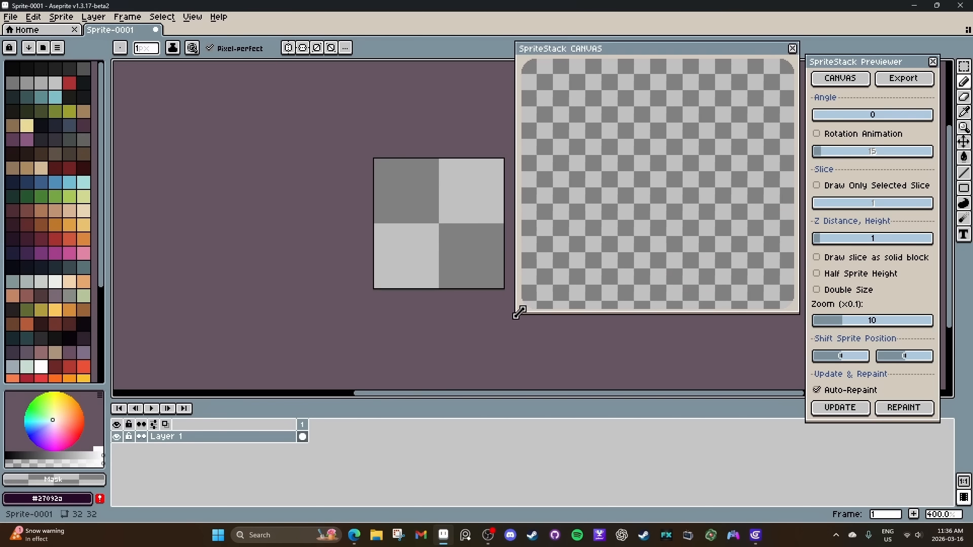
{"action": "left_click_drag", "start_coordinate": [519, 312], "coordinate": [578, 242]}
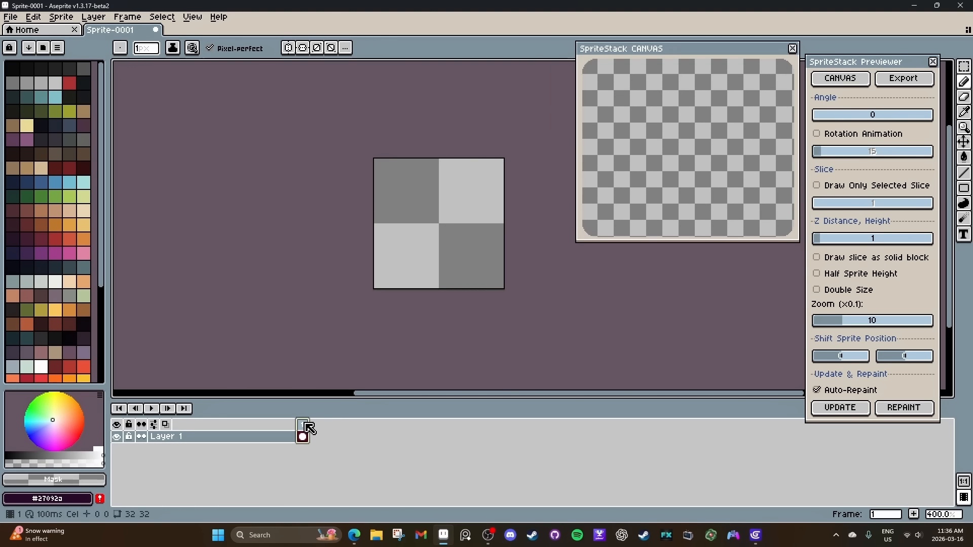
Extend the timeline to ten frames, return to frame 1, and set the previewer's Z distance to 0.
{"action": "key", "text": "alt+n"}
{"action": "key", "text": "alt+n"}
{"action": "key", "text": "alt+n"}
{"action": "key", "text": "alt+n"}
{"action": "key", "text": "alt+n"}
{"action": "key", "text": "alt+n"}
{"action": "key", "text": "alt+n"}
{"action": "key", "text": "alt+n"}
{"action": "key", "text": "alt+n"}
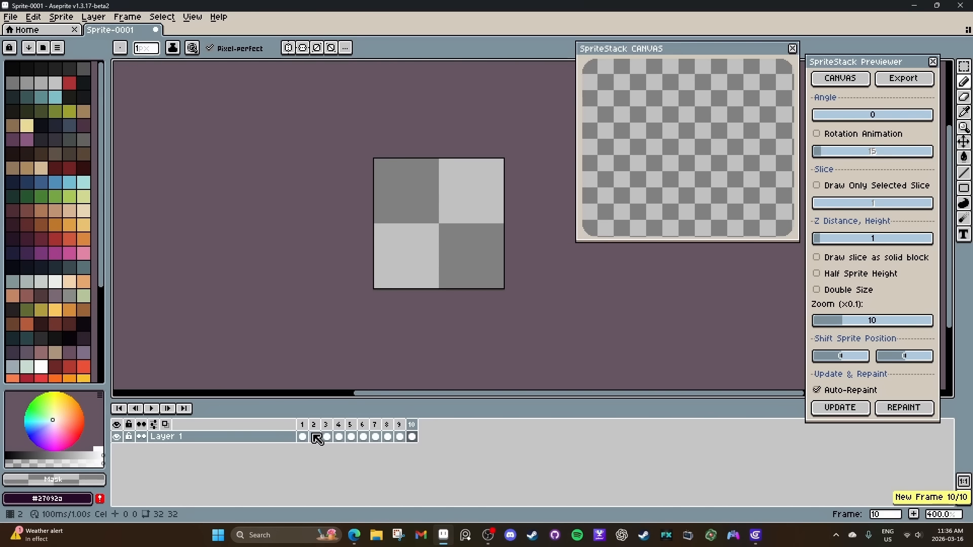
{"action": "left_click", "coordinate": [303, 437]}
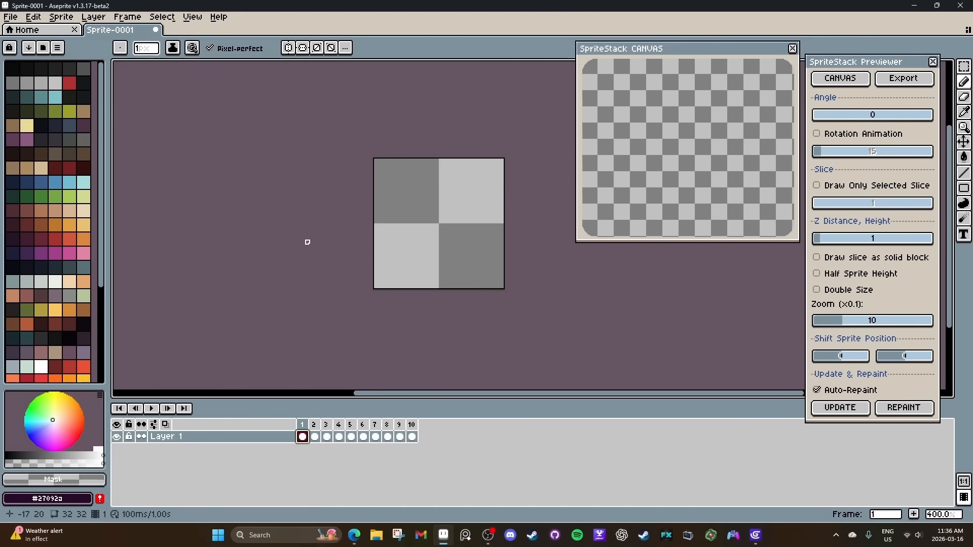
{"action": "left_click", "coordinate": [825, 245]}
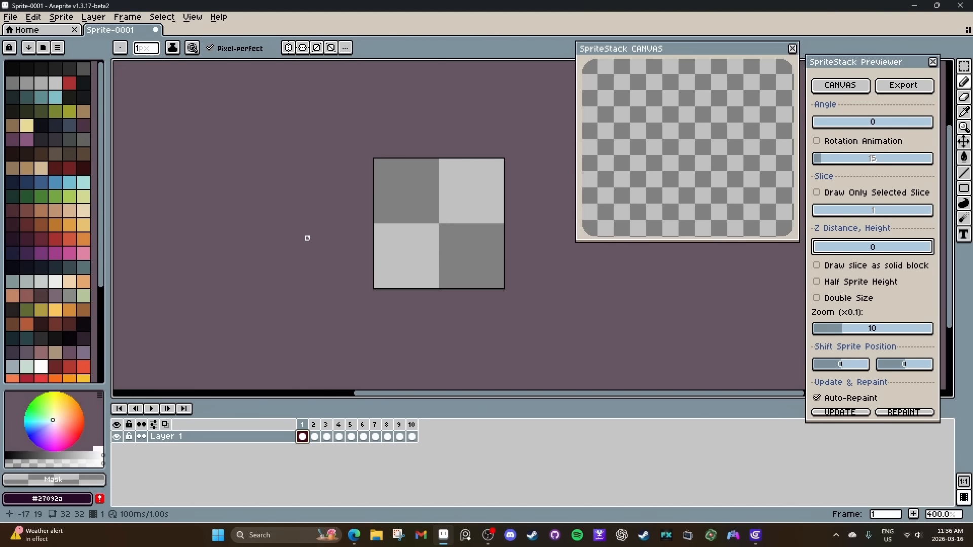
Turn on symmetry across both axes and draw a centred 8×8 px filled square in dark purple (Idx-72) on frame 1.
{"action": "left_click", "coordinate": [13, 238]}
{"action": "key", "text": "u"}
{"action": "left_click_drag", "start_coordinate": [420, 209], "coordinate": [459, 247]}
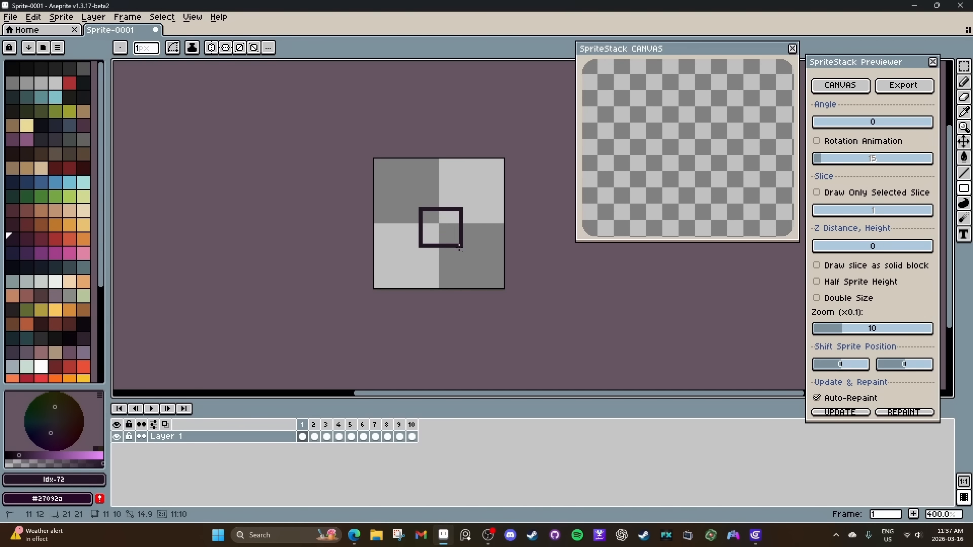
{"action": "key", "text": "ctrl+z"}
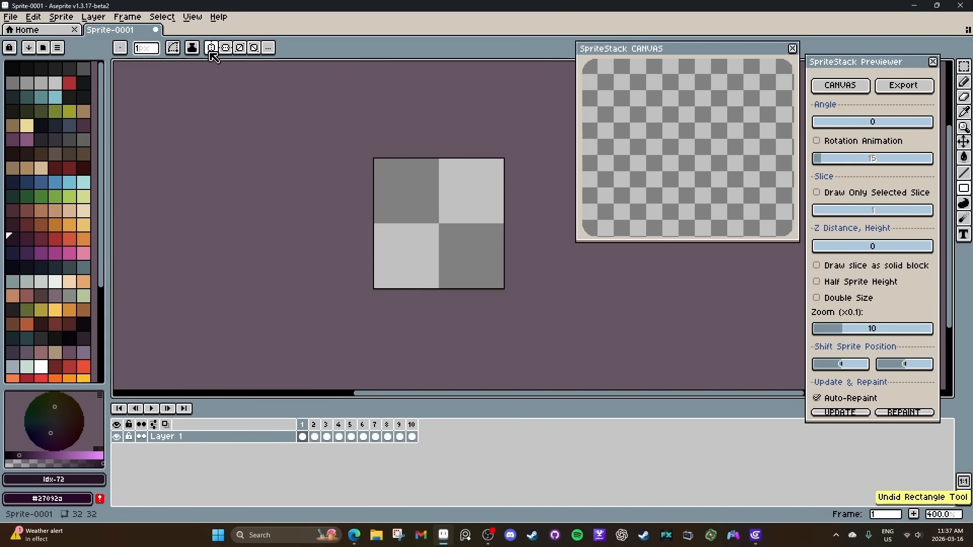
{"action": "left_click", "coordinate": [221, 50]}
{"action": "left_click_drag", "start_coordinate": [425, 213], "coordinate": [447, 236]}
{"action": "scroll", "coordinate": [439, 225], "scroll_direction": "up", "scroll_amount": 5}
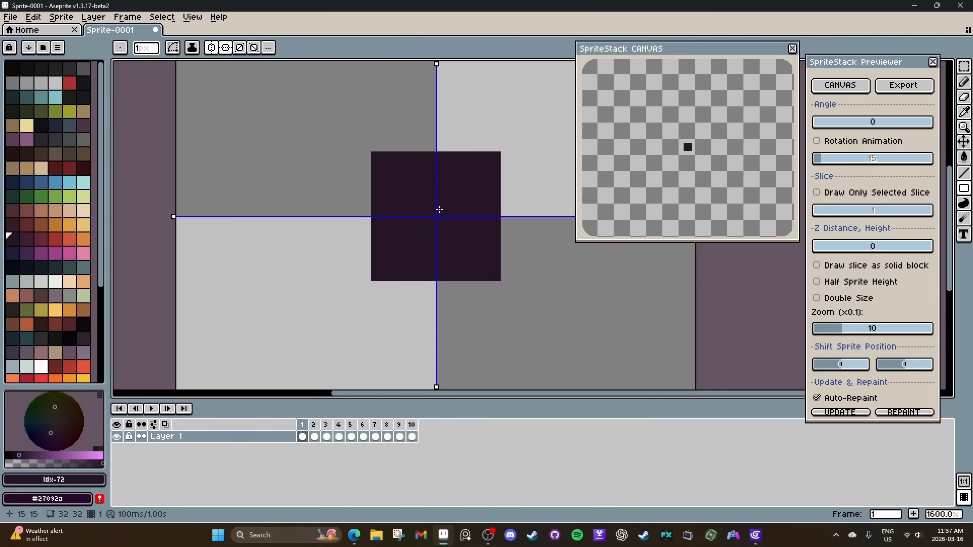
{"action": "left_click_drag", "start_coordinate": [476, 195], "coordinate": [448, 227]}
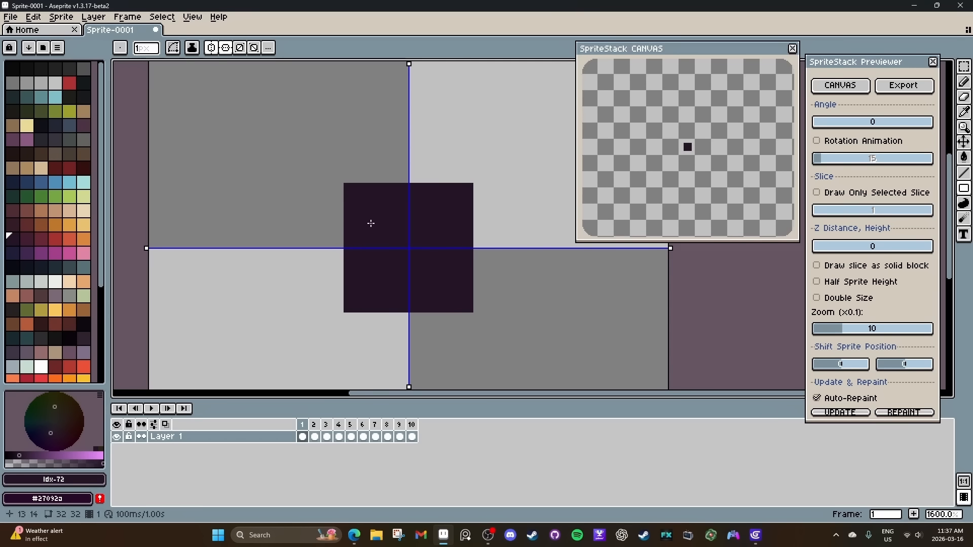
Draw a centred 6×6 px square inside the dark one in maroon (Idx-73) and repaint it reddish brown (Idx-67).
{"action": "left_click", "coordinate": [29, 240]}
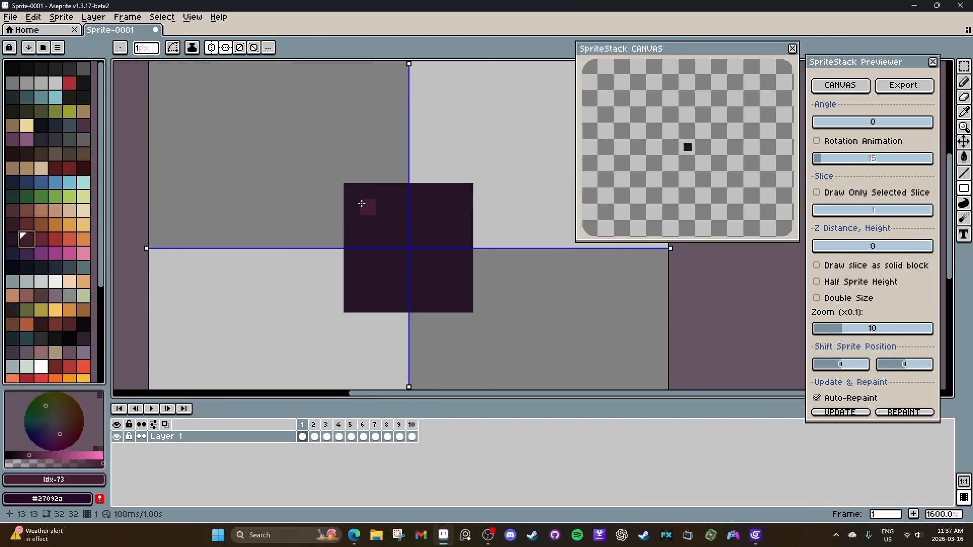
{"action": "left_click_drag", "start_coordinate": [364, 207], "coordinate": [388, 245]}
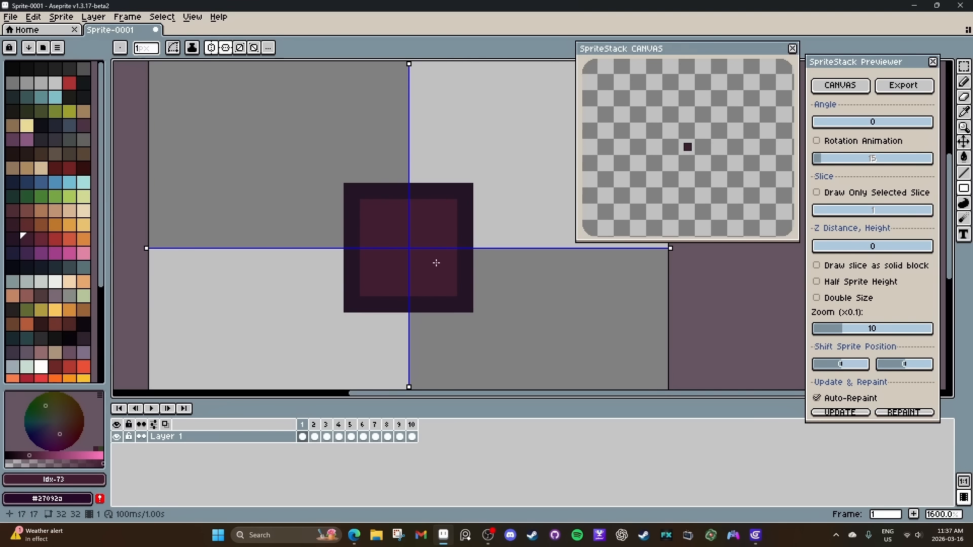
{"action": "left_click", "coordinate": [41, 225]}
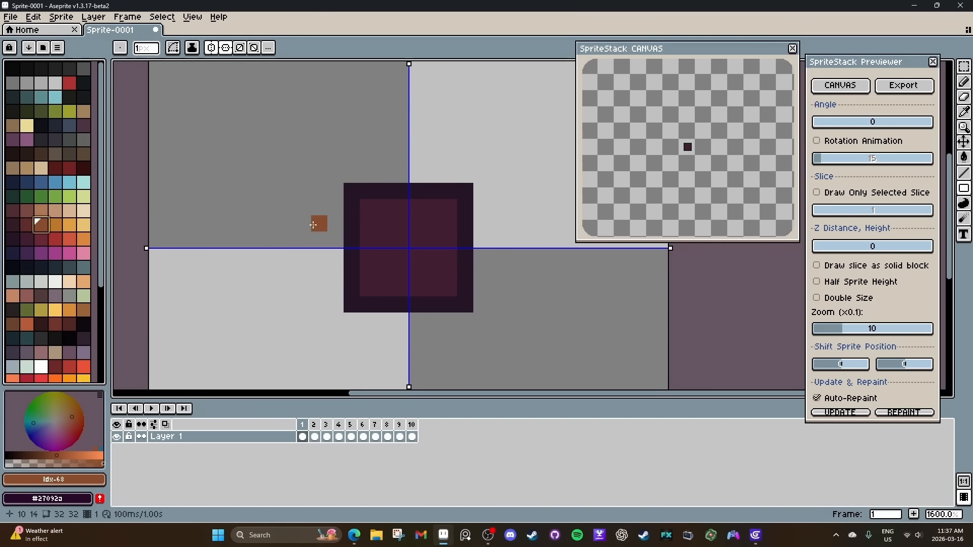
{"action": "left_click", "coordinate": [27, 225]}
{"action": "left_click_drag", "start_coordinate": [366, 206], "coordinate": [412, 239]}
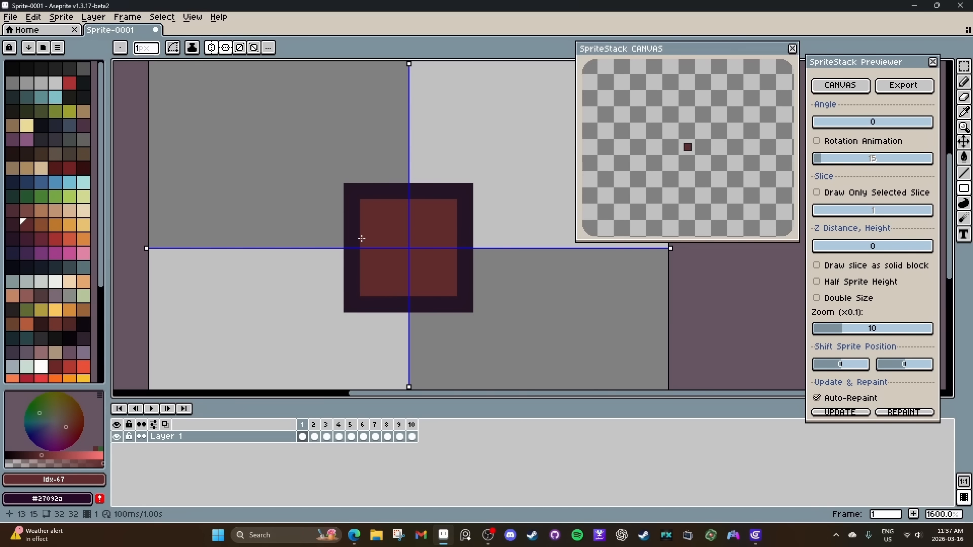
Recolour the inner square's top and bottom pixel rows with dark maroon (Idx-73).
{"action": "left_click", "coordinate": [14, 239]}
{"action": "key", "text": "]"}
{"action": "left_click_drag", "start_coordinate": [367, 208], "coordinate": [448, 208]}
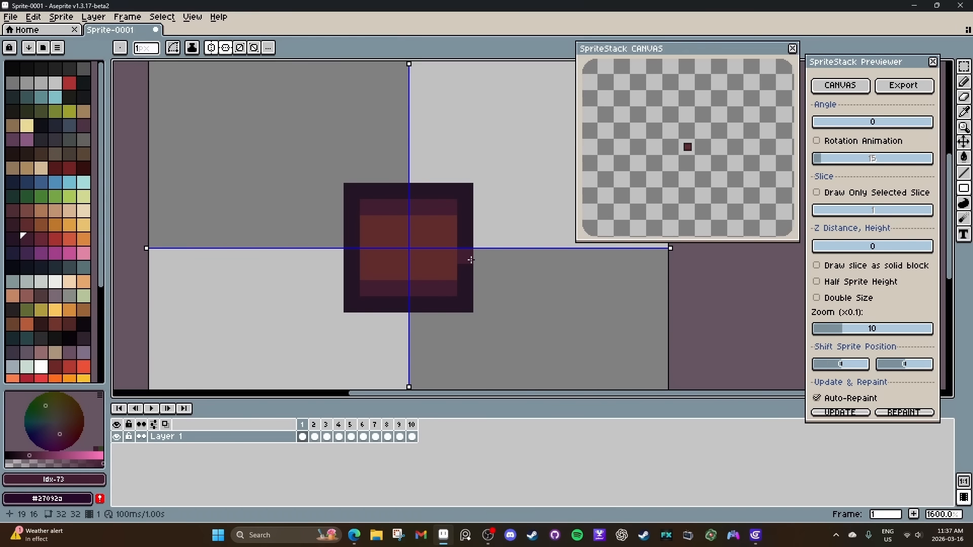
Enlarge the stack preview to zoom 36, rotating it through several angles and back to 0.
{"action": "left_click_drag", "start_coordinate": [380, 257], "coordinate": [415, 241]}
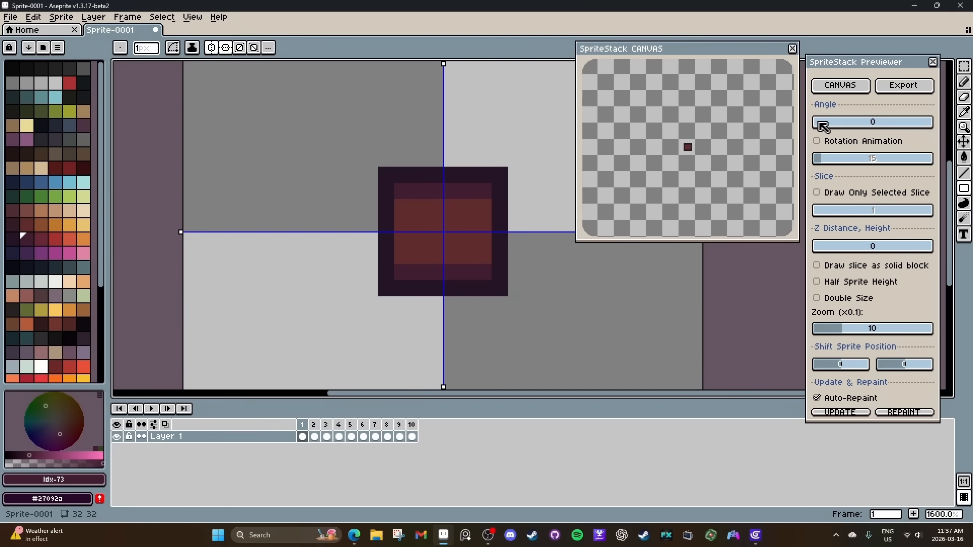
{"action": "left_click_drag", "start_coordinate": [823, 126], "coordinate": [845, 131]}
{"action": "scroll", "coordinate": [712, 157], "scroll_direction": "up", "scroll_amount": 4}
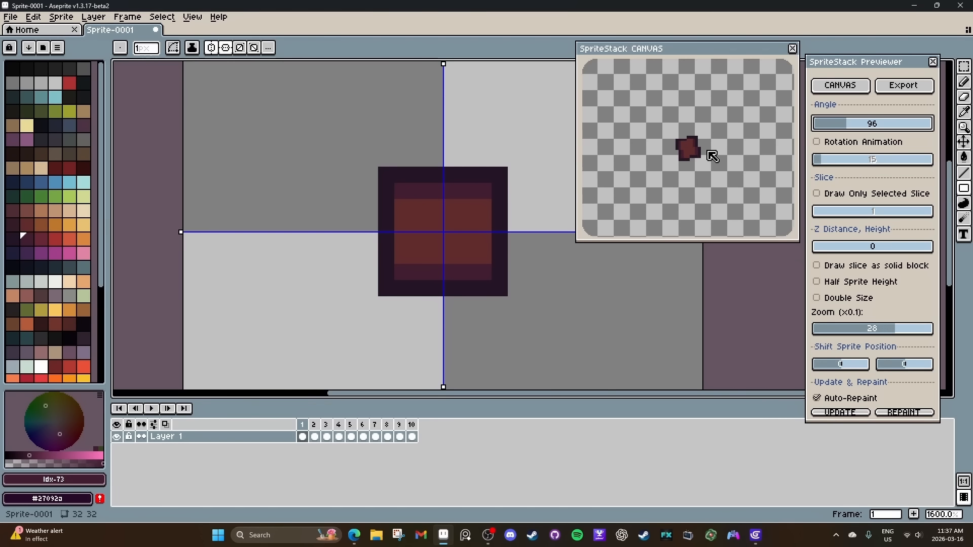
{"action": "left_click_drag", "start_coordinate": [712, 157], "coordinate": [679, 157]}
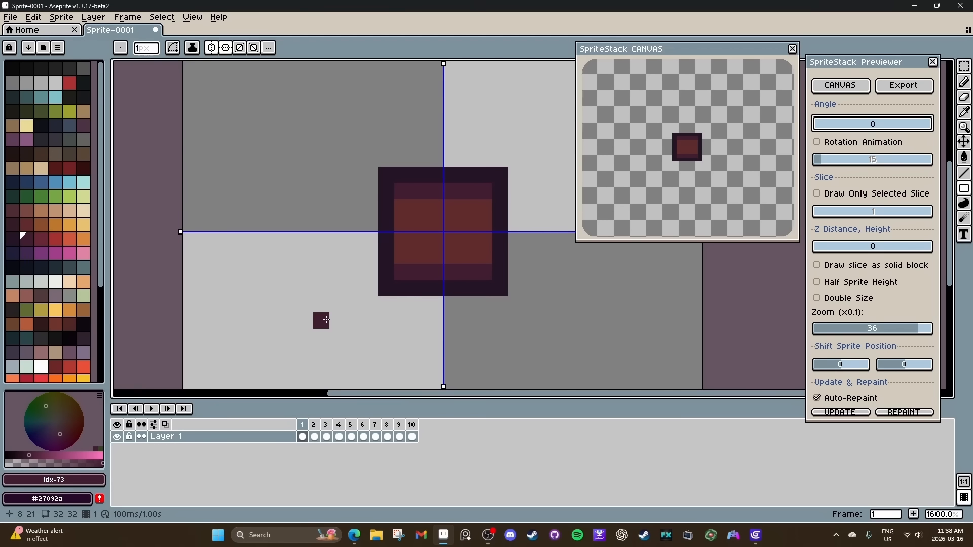
Erase the shaded square on frame 1 and replace it with a centred 6×6 px square filled in dark brown (Idx-66).
{"action": "key", "text": "e"}
{"action": "mouse_move", "coordinate": [378, 264]}
{"action": "left_mouse_down"}
{"action": "mouse_move", "coordinate": [468, 282]}
{"action": "mouse_move", "coordinate": [476, 248]}
{"action": "left_mouse_up"}
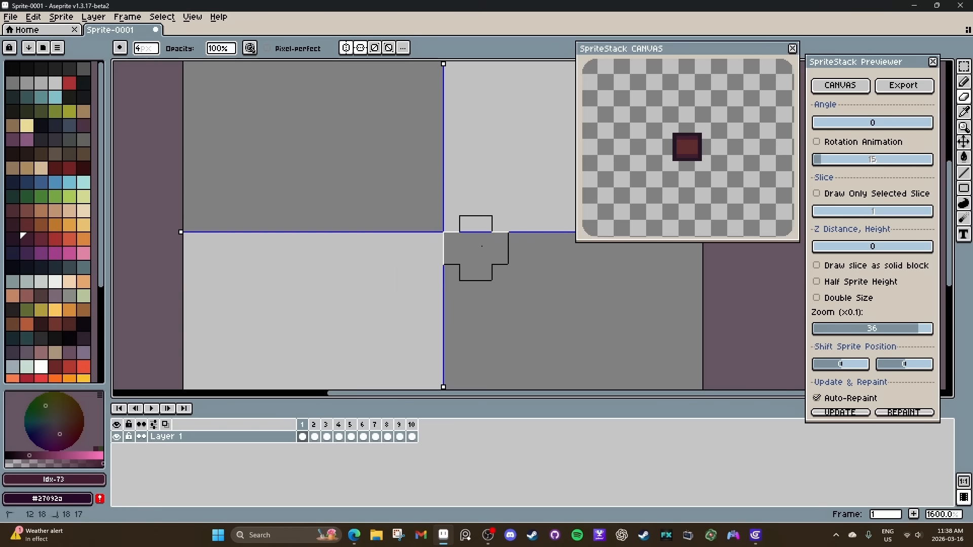
{"action": "left_click", "coordinate": [303, 437]}
{"action": "key", "text": "u"}
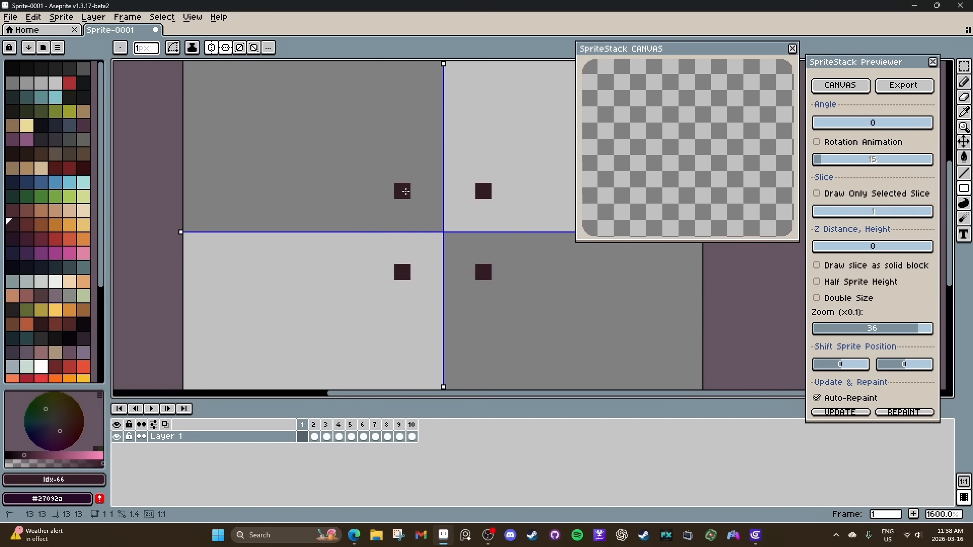
{"action": "left_click_drag", "start_coordinate": [402, 190], "coordinate": [481, 269]}
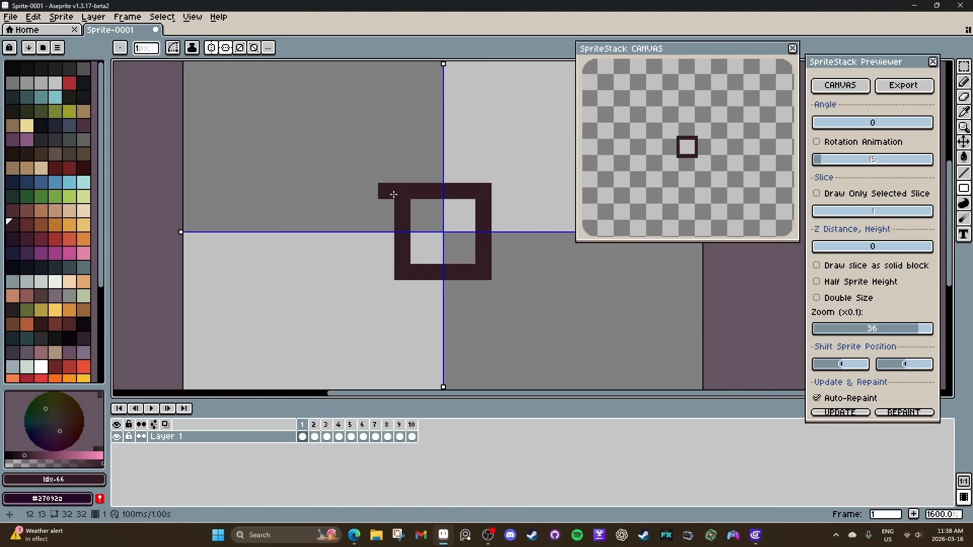
{"action": "key", "text": "g"}
{"action": "left_click", "coordinate": [431, 218]}
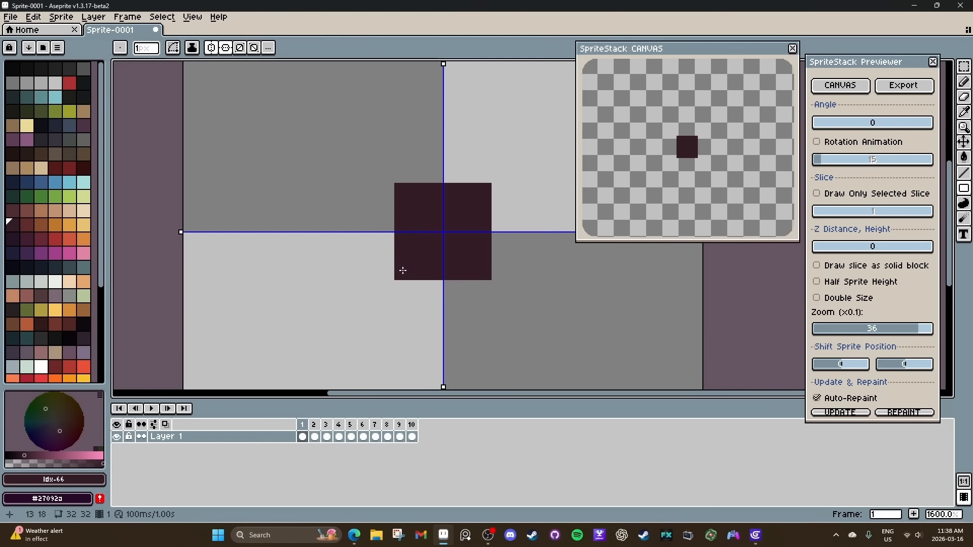
Draw the same centred 6×6 px dark brown square on frames 2, 3 and 4, using onion skin for alignment.
{"action": "left_click", "coordinate": [314, 437]}
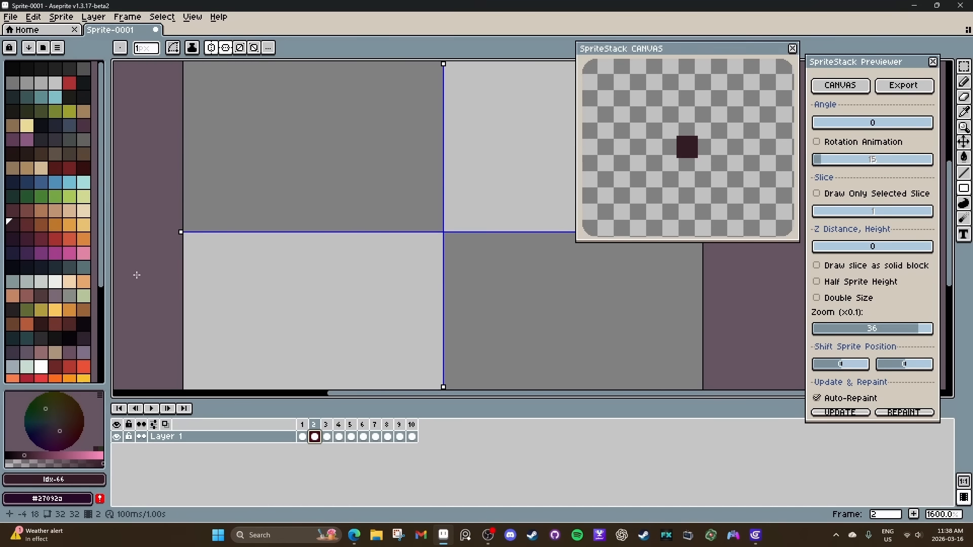
{"action": "mouse_move", "coordinate": [400, 191]}
{"action": "left_mouse_down"}
{"action": "mouse_move", "coordinate": [470, 254]}
{"action": "mouse_move", "coordinate": [458, 255]}
{"action": "mouse_move", "coordinate": [443, 232]}
{"action": "left_mouse_up"}
{"action": "left_click", "coordinate": [326, 437]}
{"action": "left_click", "coordinate": [339, 437]}
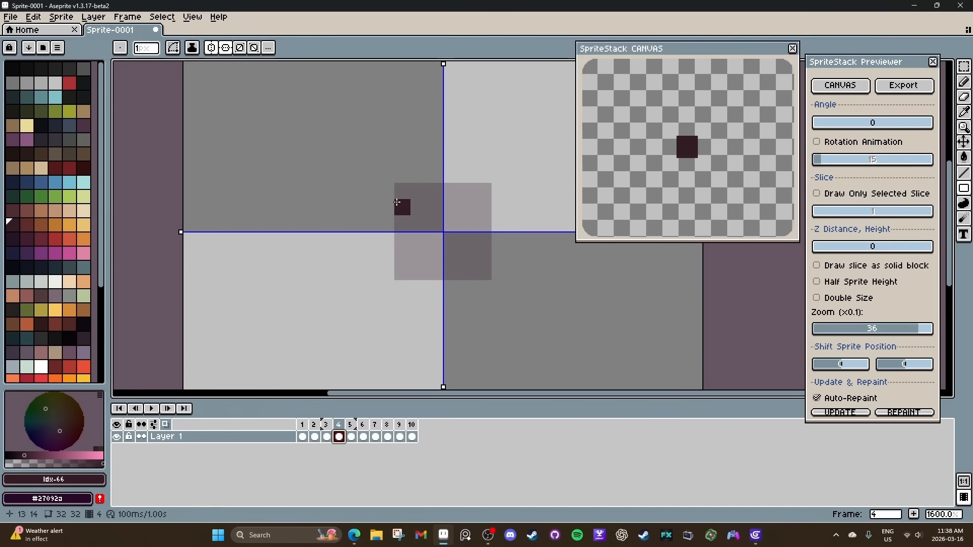
{"action": "mouse_move", "coordinate": [399, 194]}
{"action": "left_mouse_down"}
{"action": "mouse_move", "coordinate": [468, 257]}
{"action": "mouse_move", "coordinate": [432, 219]}
{"action": "left_mouse_up"}
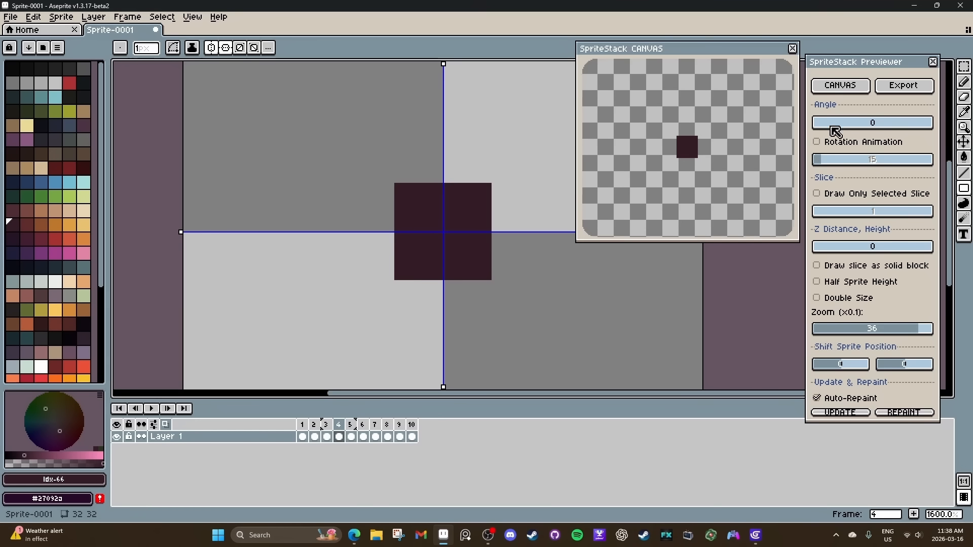
Set the stack preview's Z distance to 1 and rotate the stack to check it, returning the angle to 0.
{"action": "mouse_move", "coordinate": [819, 125]}
{"action": "left_mouse_down"}
{"action": "mouse_move", "coordinate": [873, 124]}
{"action": "mouse_move", "coordinate": [814, 125]}
{"action": "left_mouse_up"}
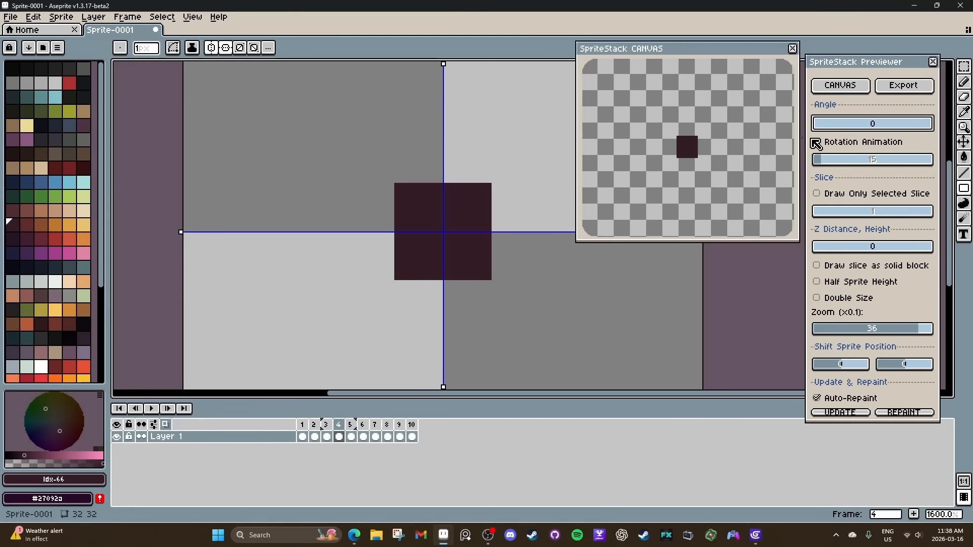
{"action": "left_click", "coordinate": [818, 249]}
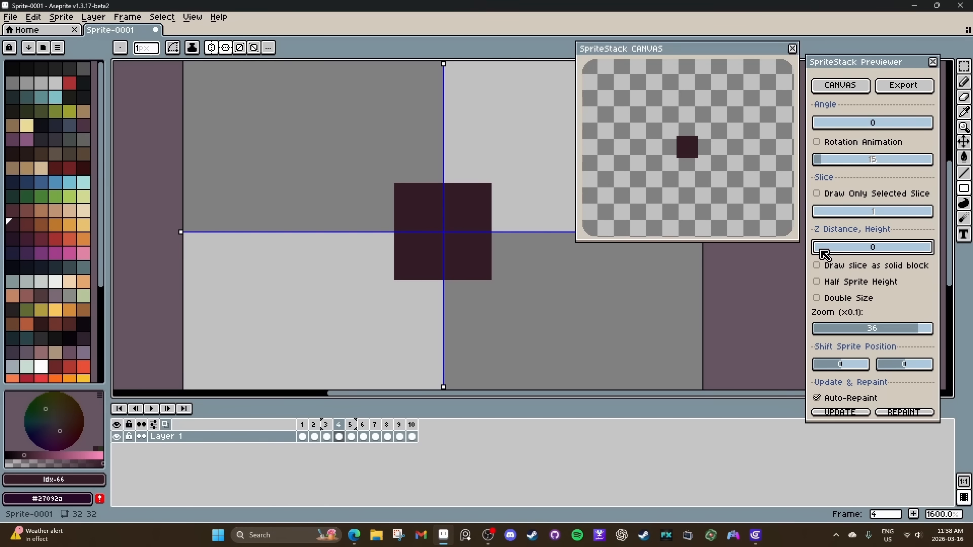
{"action": "left_click_drag", "start_coordinate": [821, 251], "coordinate": [825, 251]}
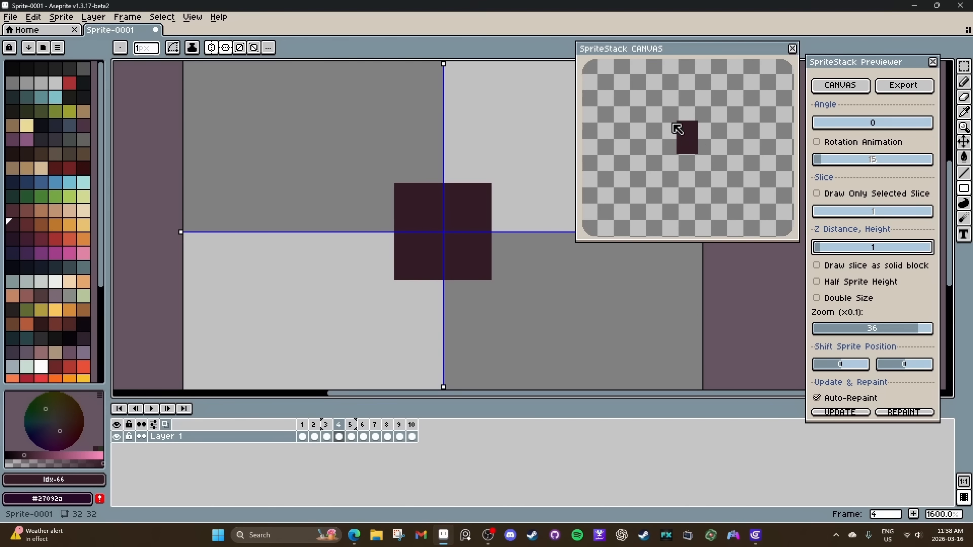
{"action": "mouse_move", "coordinate": [863, 123]}
{"action": "left_mouse_down"}
{"action": "mouse_move", "coordinate": [900, 127]}
{"action": "mouse_move", "coordinate": [807, 124]}
{"action": "left_mouse_up"}
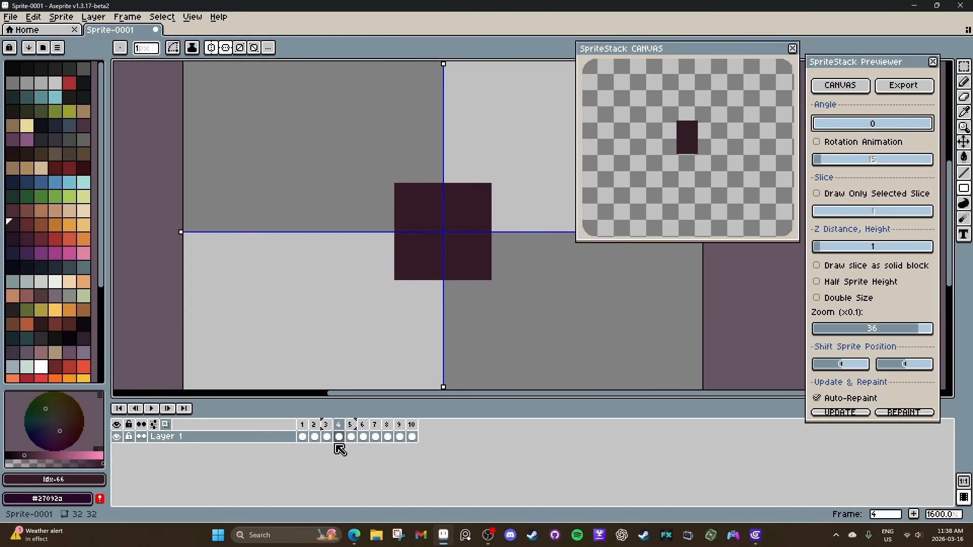
On frame 5, draw a centred 6×6 px square with a 1 px border in Idx-67 and its inner 4×4 px filled with Idx-66.
{"action": "left_click", "coordinate": [33, 227]}
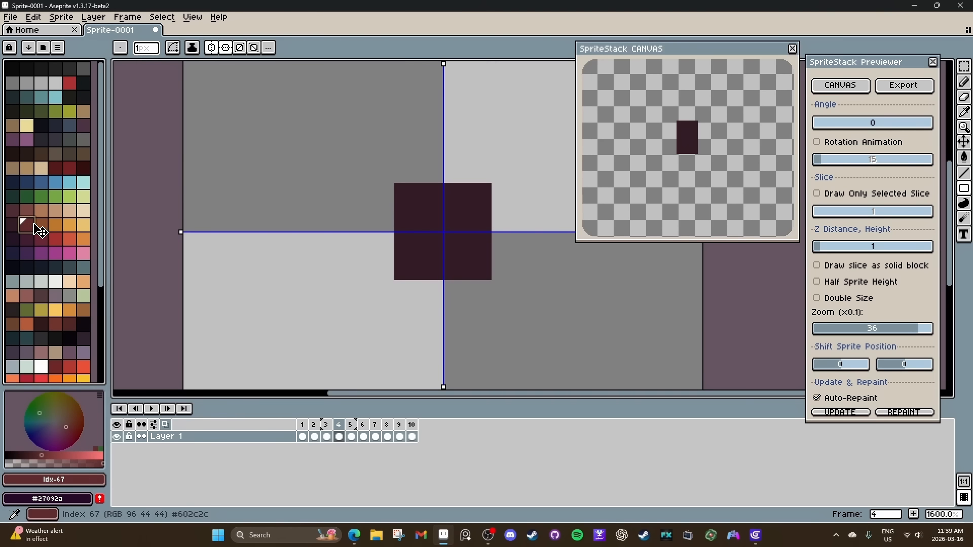
{"action": "left_click", "coordinate": [351, 436]}
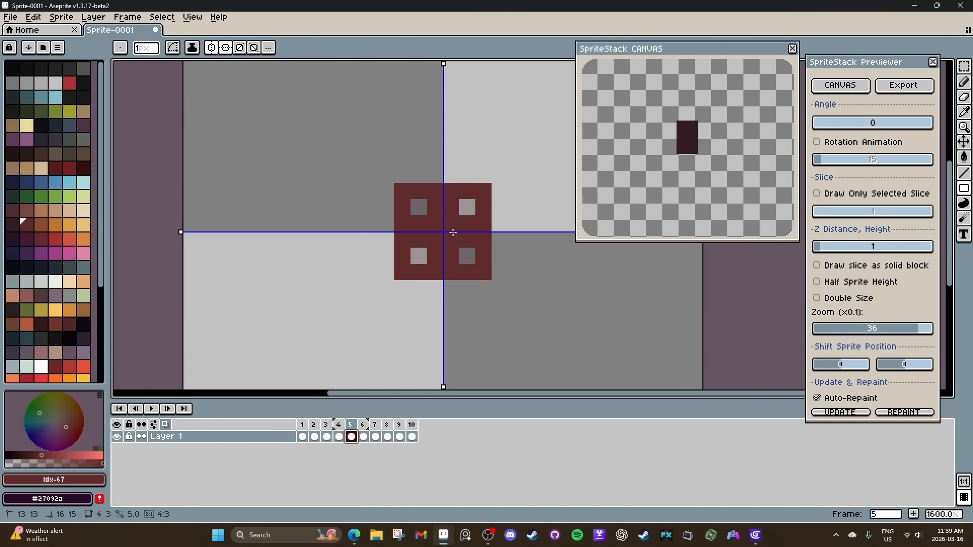
{"action": "left_click_drag", "start_coordinate": [452, 233], "coordinate": [461, 260]}
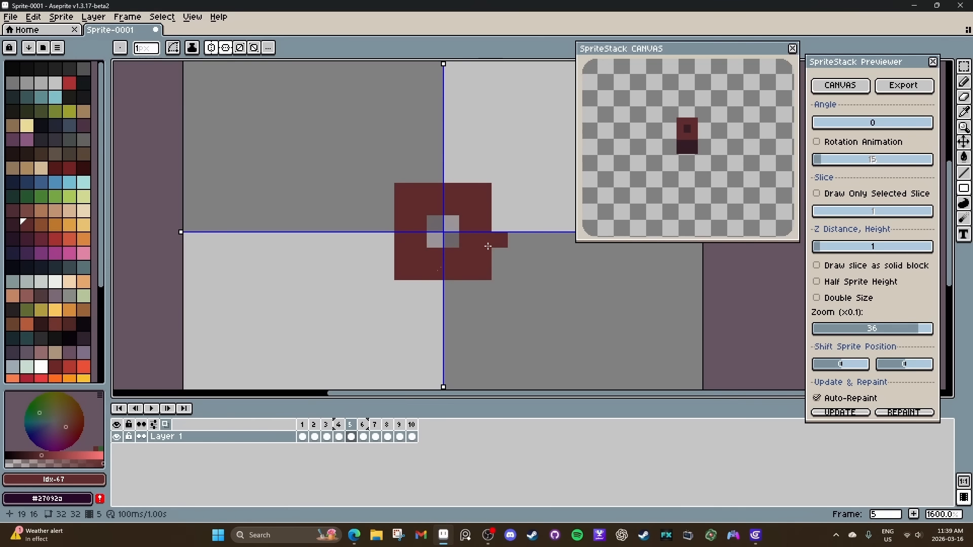
{"action": "left_click", "coordinate": [12, 224]}
{"action": "left_click", "coordinate": [441, 231]}
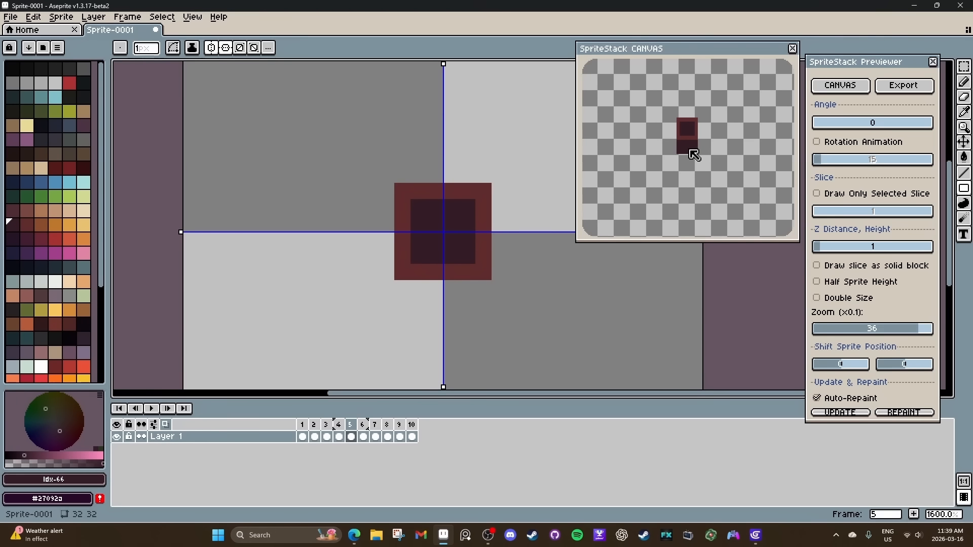
{"action": "mouse_move", "coordinate": [825, 123]}
{"action": "left_mouse_down"}
{"action": "mouse_move", "coordinate": [899, 127]}
{"action": "mouse_move", "coordinate": [810, 124]}
{"action": "left_mouse_up"}
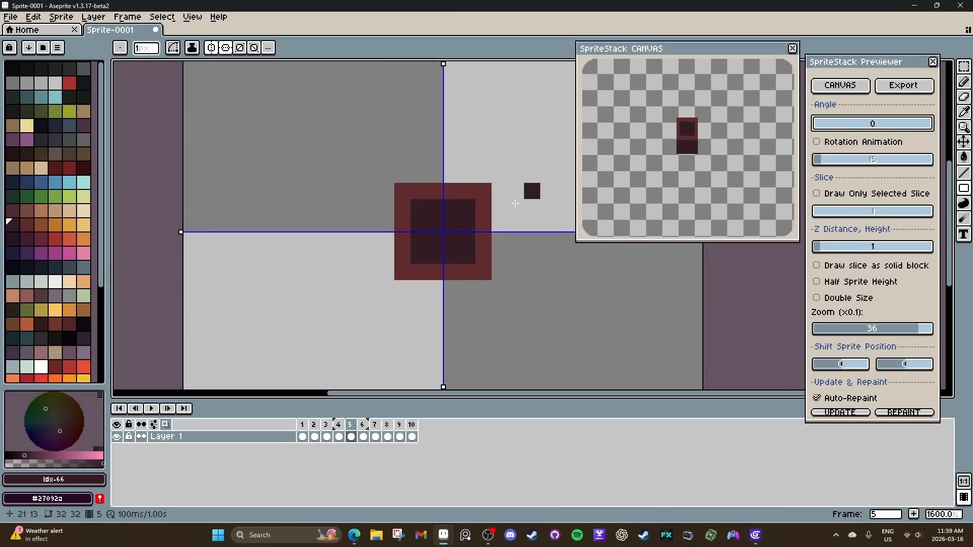
{"action": "scroll", "coordinate": [482, 225], "scroll_direction": "down", "scroll_amount": 1}
{"action": "left_click_drag", "start_coordinate": [443, 224], "coordinate": [453, 219]}
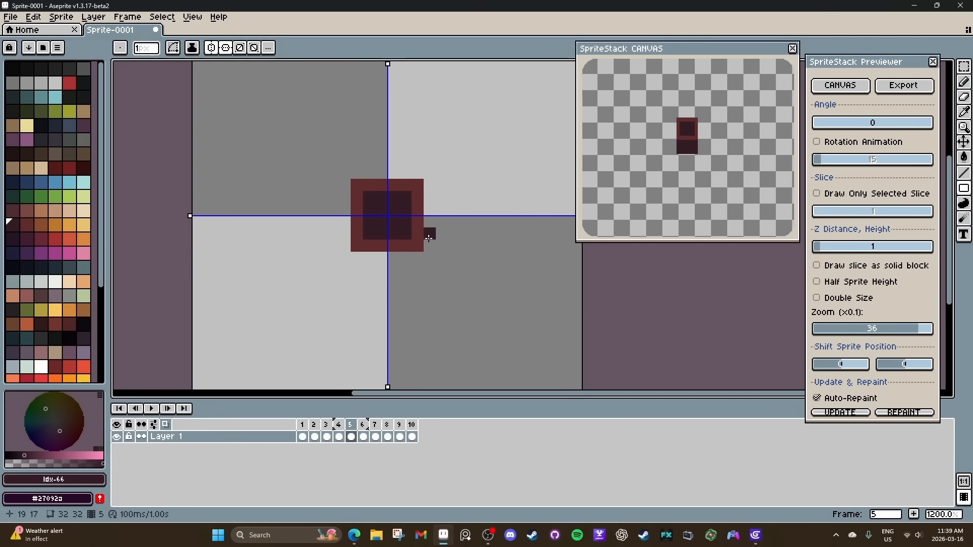
{"action": "left_click", "coordinate": [832, 126]}
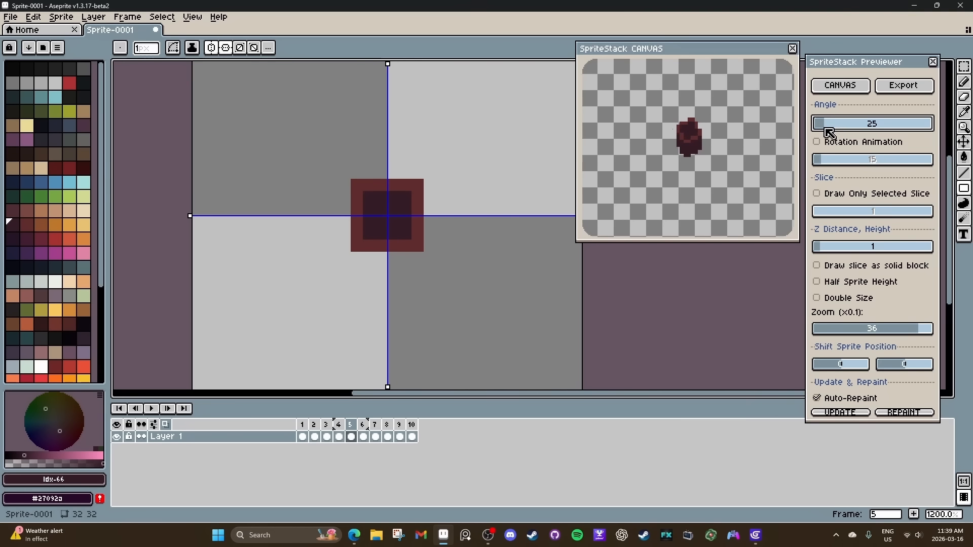
{"action": "mouse_move", "coordinate": [829, 133]}
{"action": "left_mouse_down"}
{"action": "mouse_move", "coordinate": [883, 130]}
{"action": "mouse_move", "coordinate": [816, 134]}
{"action": "left_mouse_up"}
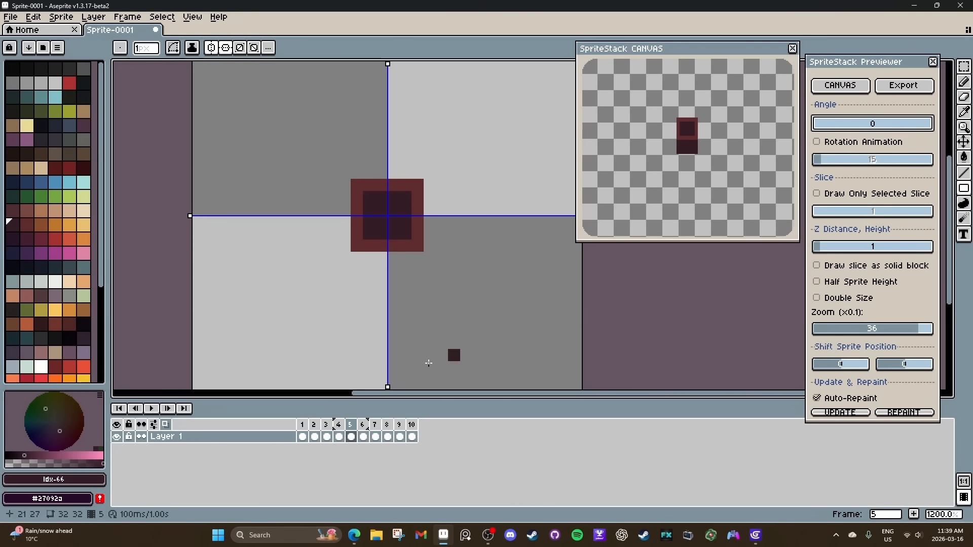
{"action": "left_click", "coordinate": [302, 437]}
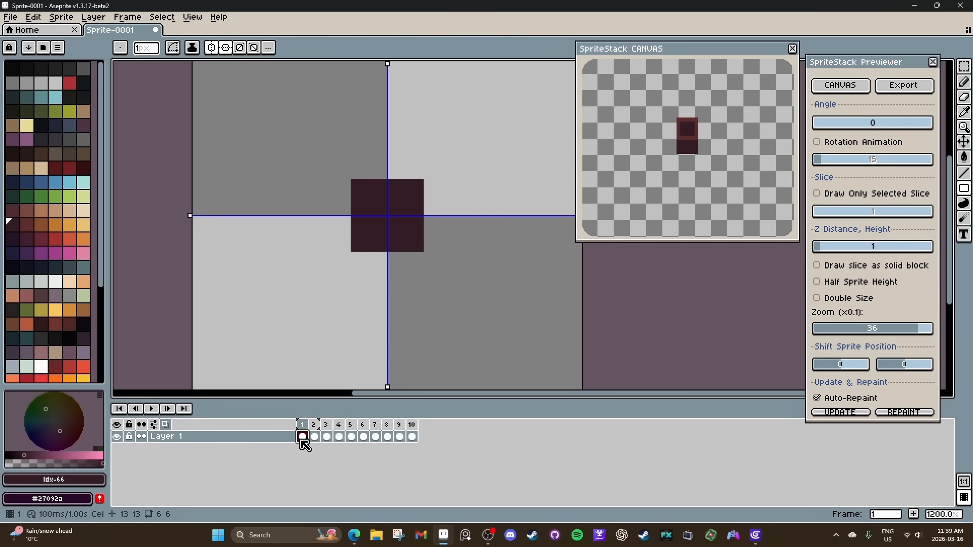
{"action": "left_click", "coordinate": [15, 240]}
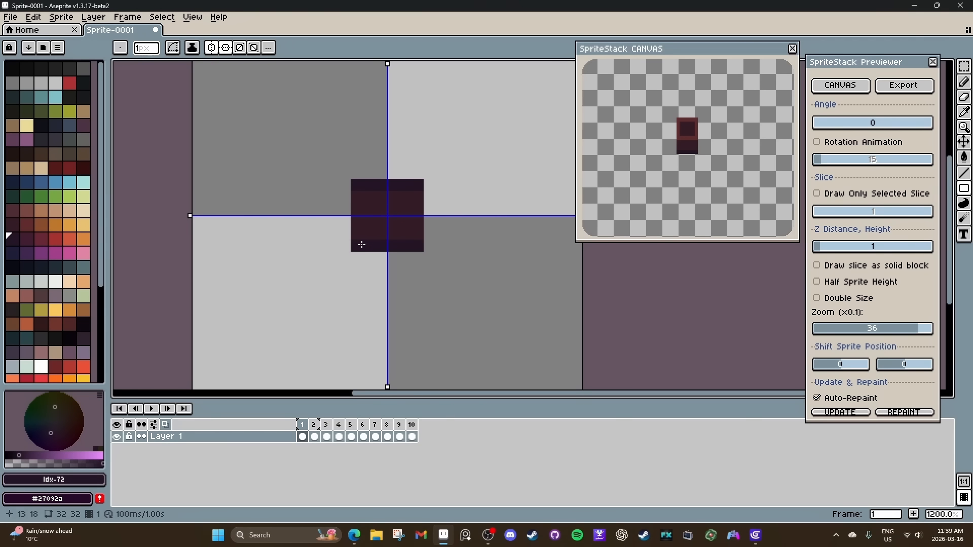
{"action": "left_click_drag", "start_coordinate": [357, 201], "coordinate": [355, 229]}
{"action": "mouse_move", "coordinate": [822, 124]}
{"action": "left_mouse_down"}
{"action": "mouse_move", "coordinate": [854, 125]}
{"action": "mouse_move", "coordinate": [814, 130]}
{"action": "left_mouse_up"}
{"action": "key", "text": "ctrl+z"}
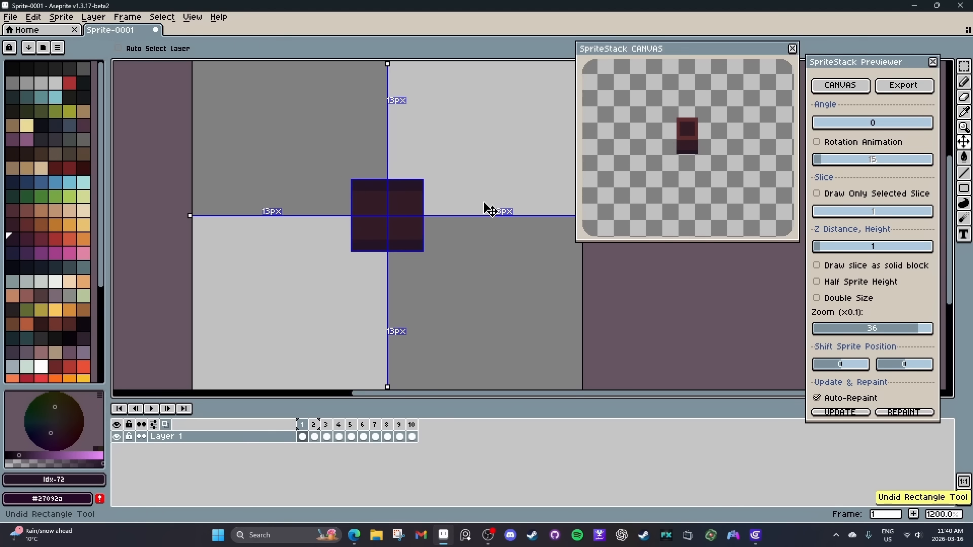
On frames 1 to 4, paint four mirrored pixels in Idx-67 on the square's top and bottom edges, one pixel in from each corner.
{"action": "key", "text": "b"}
{"action": "left_click", "coordinate": [26, 225]}
{"action": "left_click", "coordinate": [373, 250]}
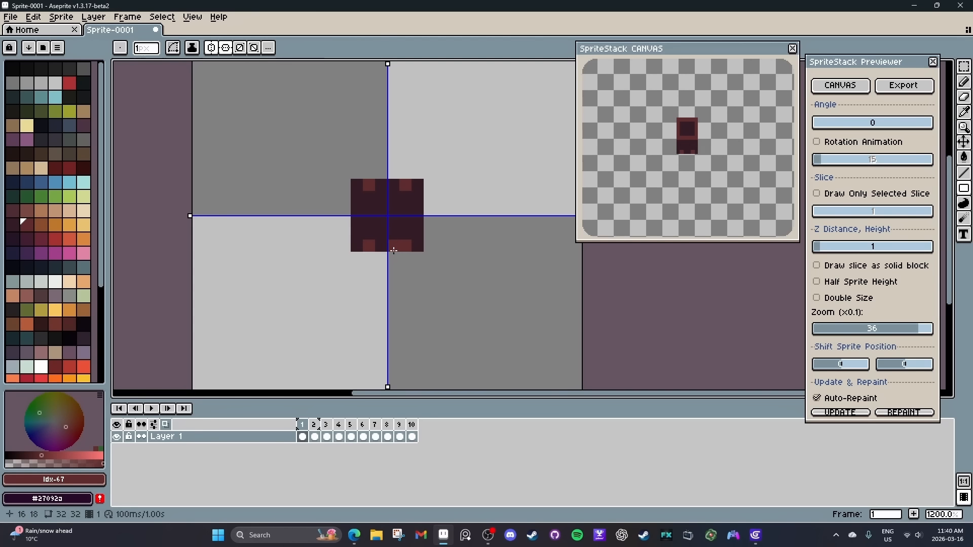
{"action": "left_click", "coordinate": [322, 439]}
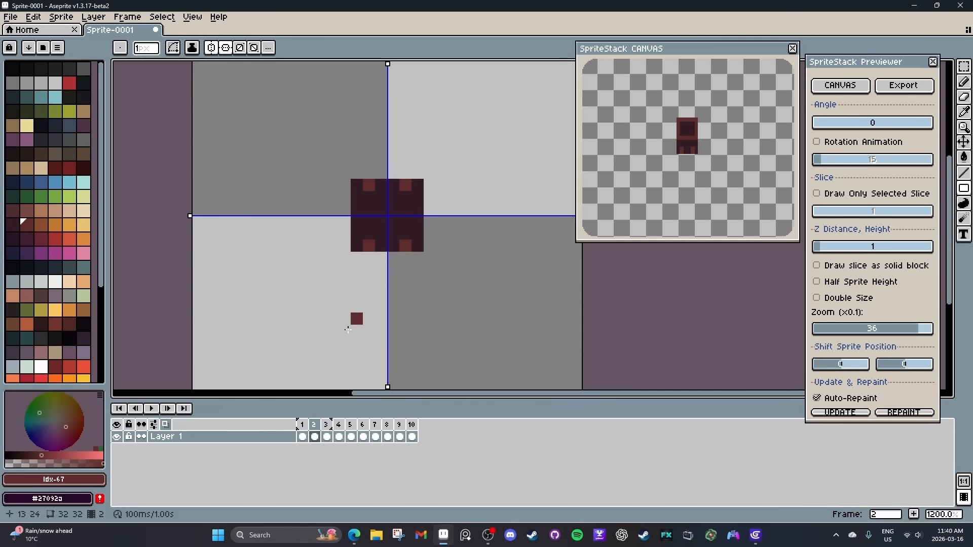
{"action": "left_click", "coordinate": [327, 437]}
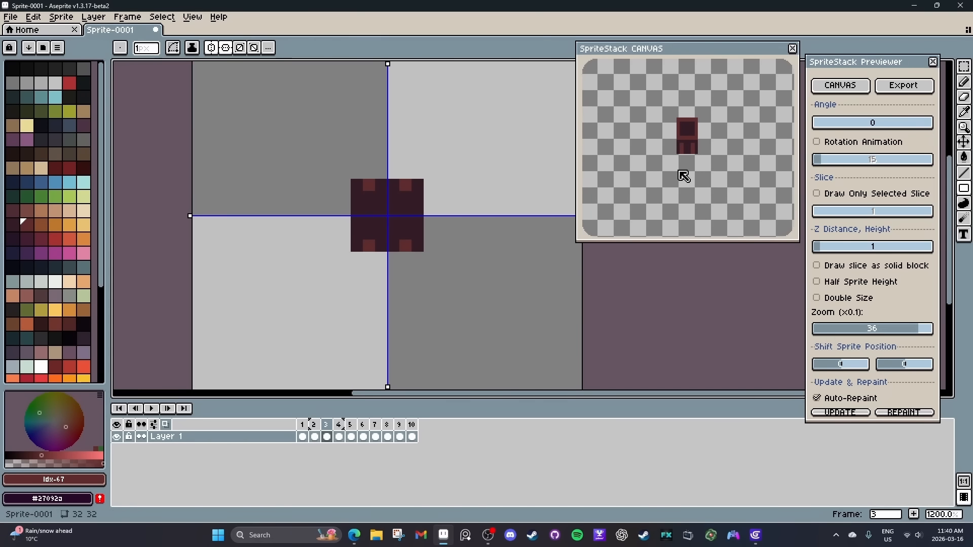
{"action": "left_click", "coordinate": [339, 436]}
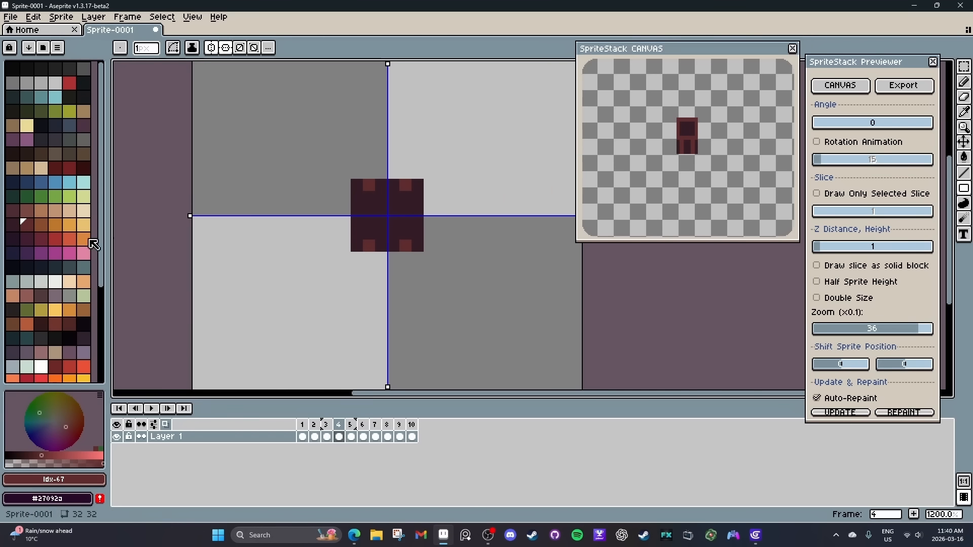
Recolour the frame 5 square's border with brown-orange (Idx-68) and the ring inside it with Idx-72, leaving the central 2×2 px as is.
{"action": "left_click", "coordinate": [45, 223]}
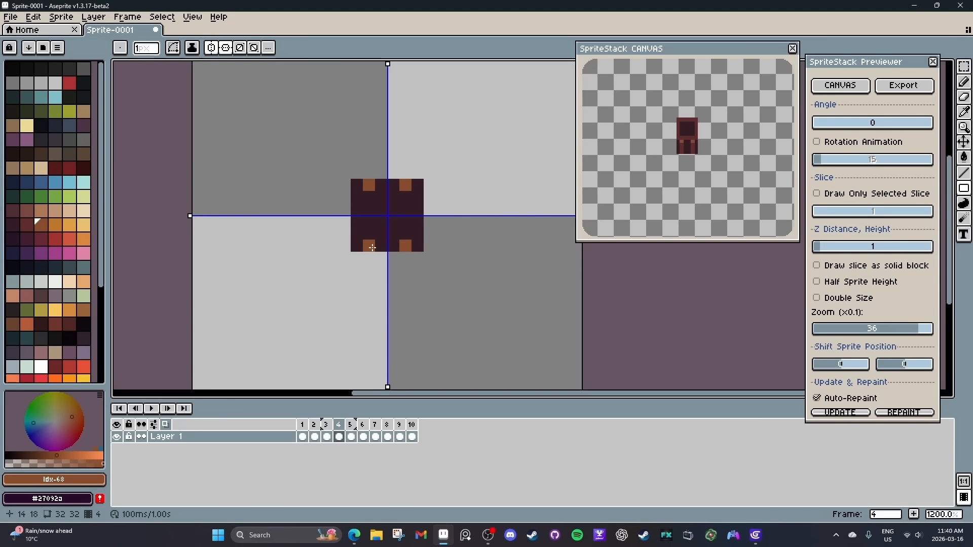
{"action": "left_click", "coordinate": [351, 436]}
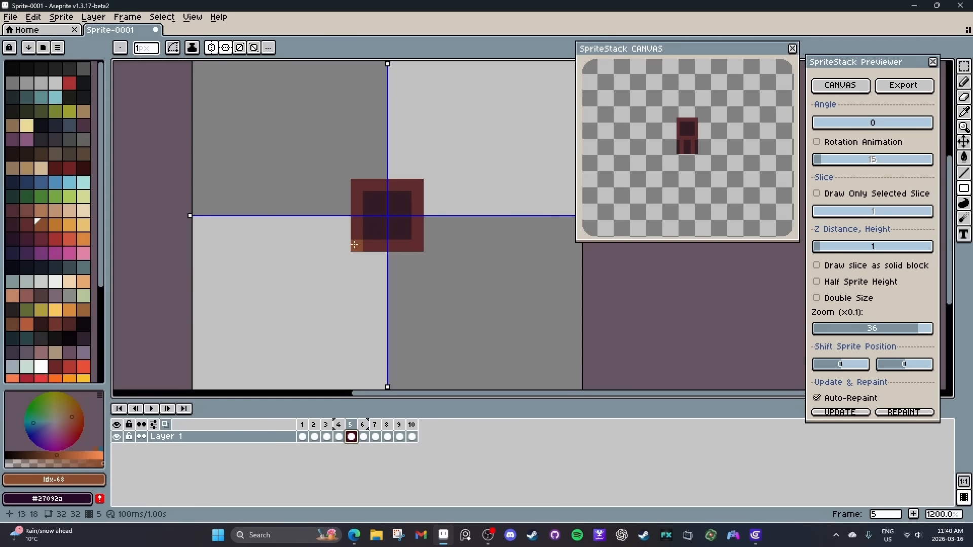
{"action": "left_click_drag", "start_coordinate": [356, 245], "coordinate": [418, 186]}
{"action": "key", "text": "i"}
{"action": "left_click", "coordinate": [384, 224]}
{"action": "left_click", "coordinate": [15, 240]}
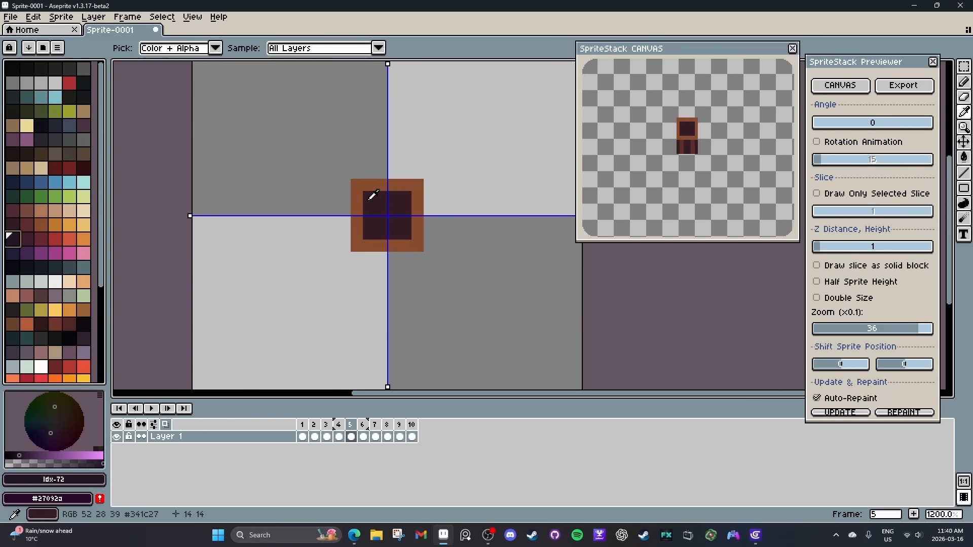
{"action": "key", "text": "b"}
{"action": "mouse_move", "coordinate": [831, 122]}
{"action": "left_mouse_down"}
{"action": "mouse_move", "coordinate": [877, 136]}
{"action": "mouse_move", "coordinate": [836, 138]}
{"action": "left_mouse_up"}
On frames 1 to 4, paint mirrored pixels in #602c2c on the square's side edges, one pixel in from each corner.
{"action": "left_click", "coordinate": [303, 436]}
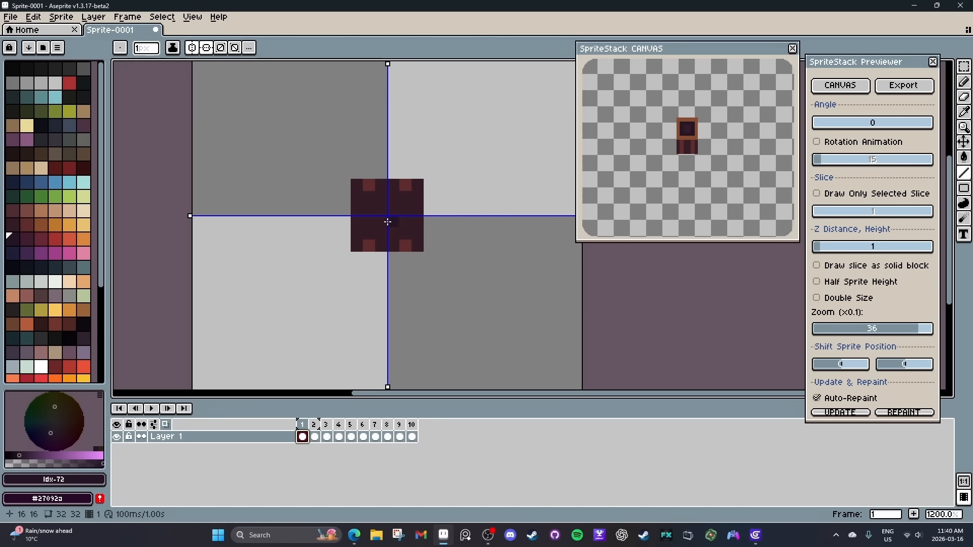
{"action": "left_click", "coordinate": [366, 243], "text": "alt"}
{"action": "left_click_drag", "start_coordinate": [358, 231], "coordinate": [390, 230]}
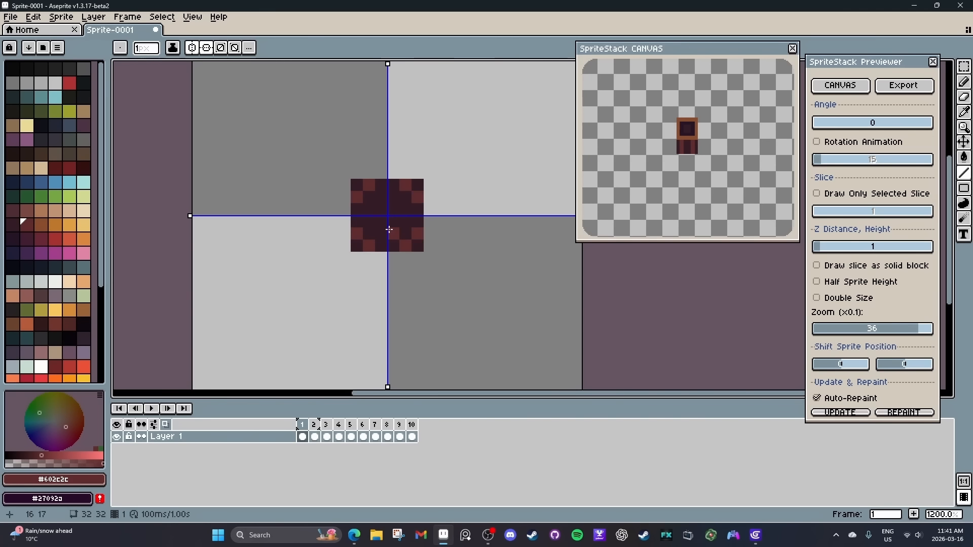
{"action": "key", "text": "Right"}
{"action": "key", "text": "Right"}
{"action": "key", "text": "Right"}
{"action": "key", "text": "Right"}
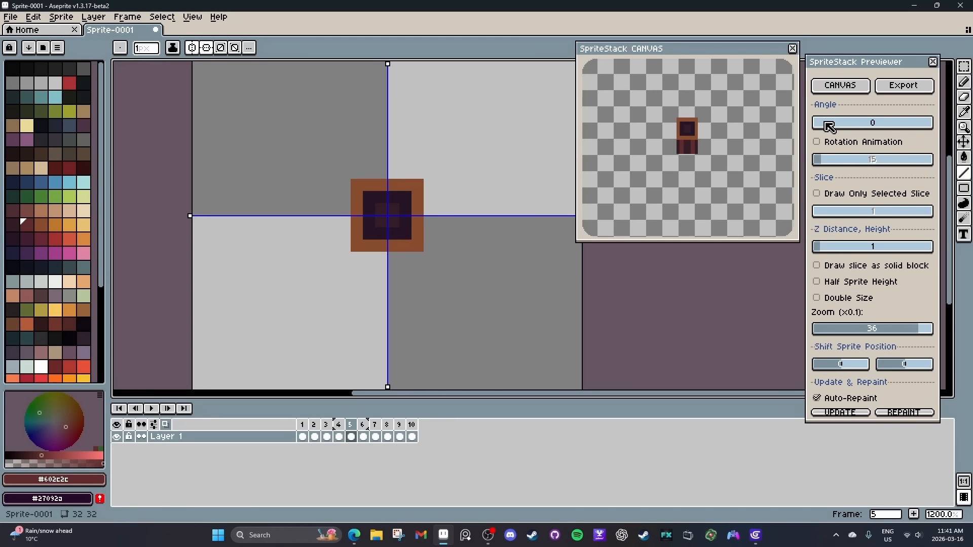
{"action": "mouse_move", "coordinate": [825, 124]}
{"action": "left_mouse_down"}
{"action": "mouse_move", "coordinate": [882, 125]}
{"action": "mouse_move", "coordinate": [806, 125]}
{"action": "left_mouse_up"}
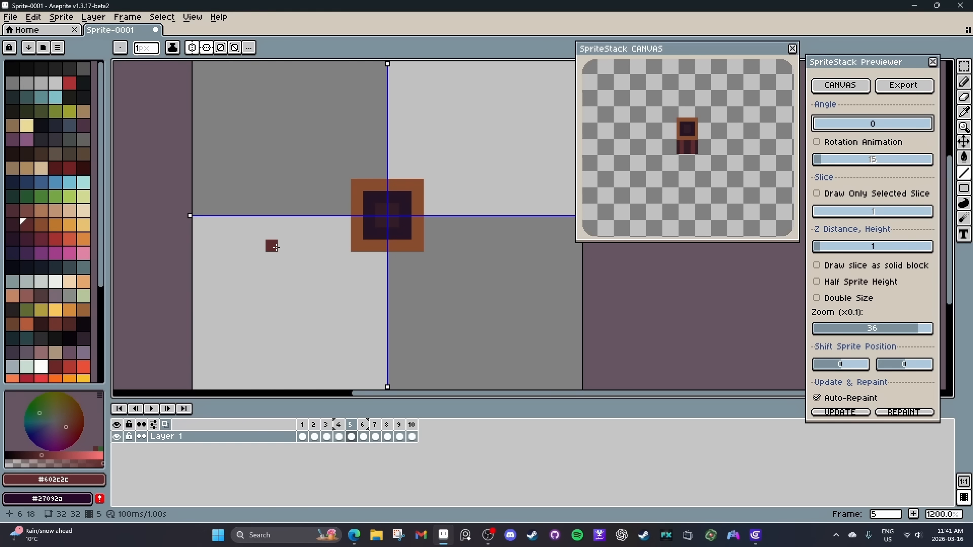
{"action": "left_click_drag", "start_coordinate": [822, 125], "coordinate": [808, 139]}
Review the stack preview's options for exporting as a new sprite and dismiss them without exporting.
{"action": "left_click_drag", "start_coordinate": [303, 425], "coordinate": [362, 429]}
{"action": "left_click", "coordinate": [910, 87]}
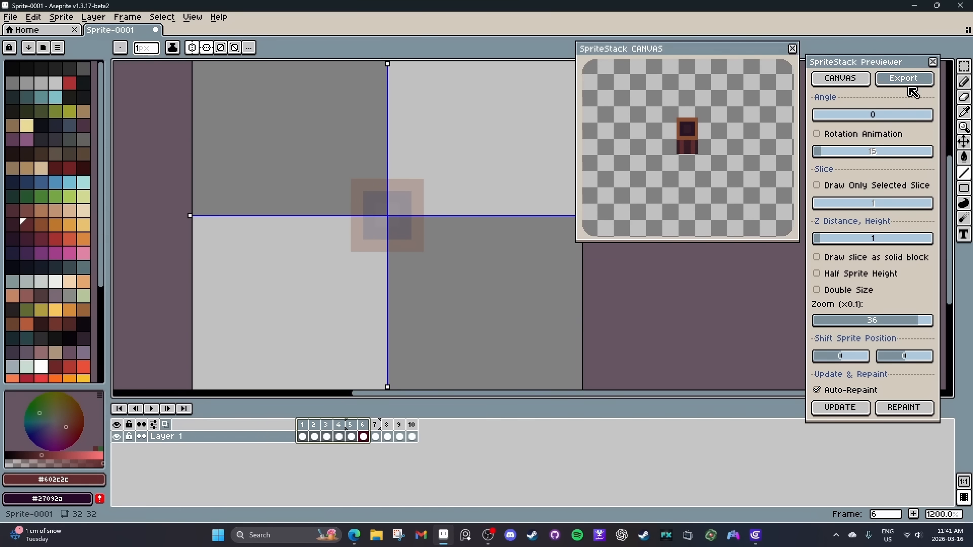
{"action": "key", "text": "Escape"}
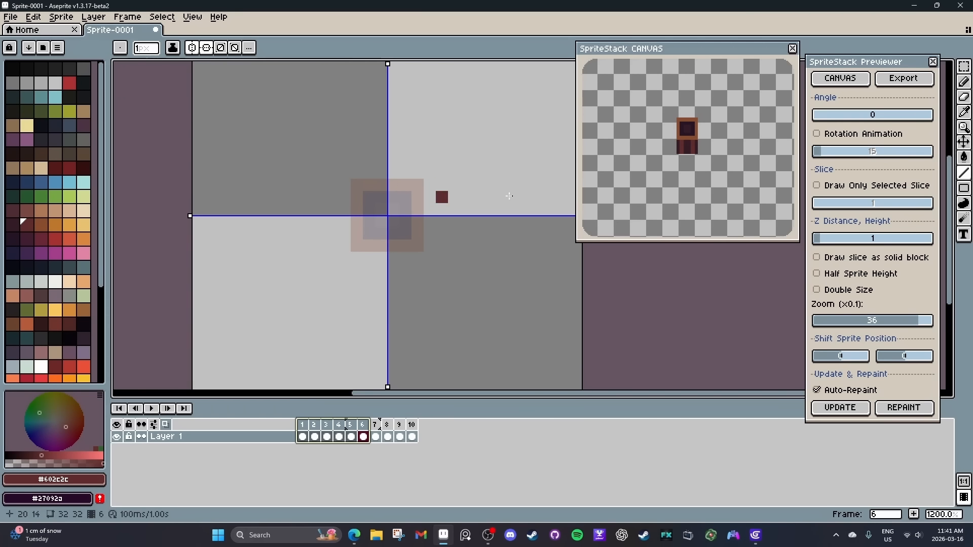
{"action": "left_click", "coordinate": [901, 81]}
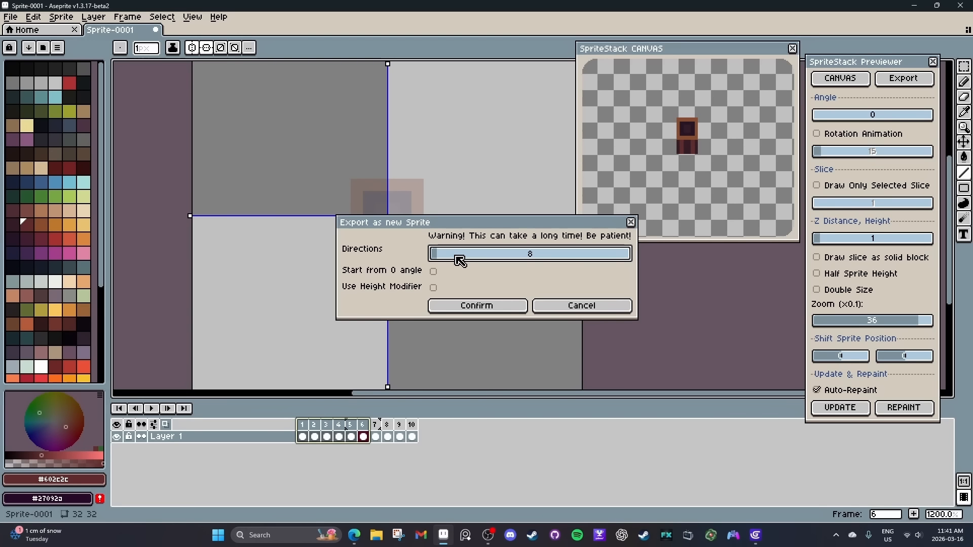
{"action": "key", "text": "Escape"}
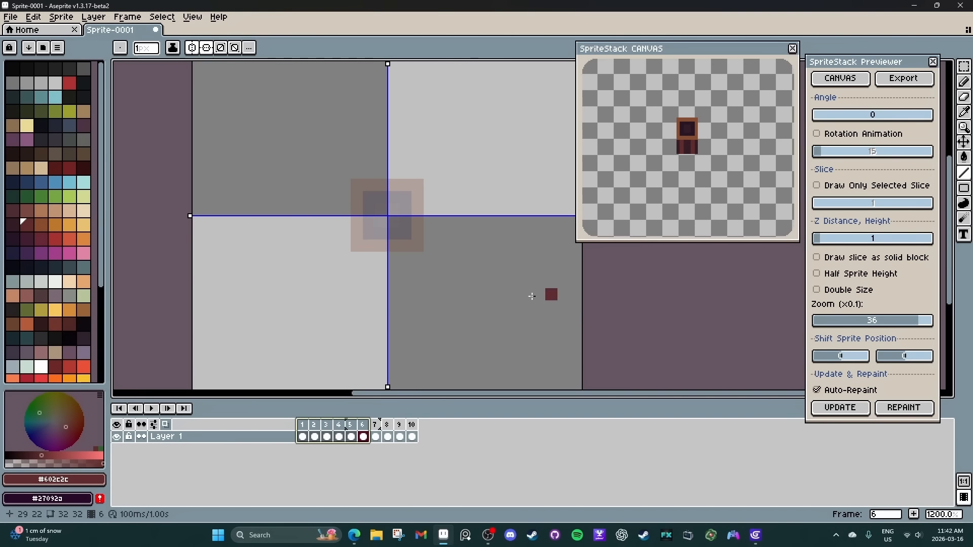
Delete the unused frames 6 to 10 from the timeline.
{"action": "left_click_drag", "start_coordinate": [358, 189], "coordinate": [376, 182]}
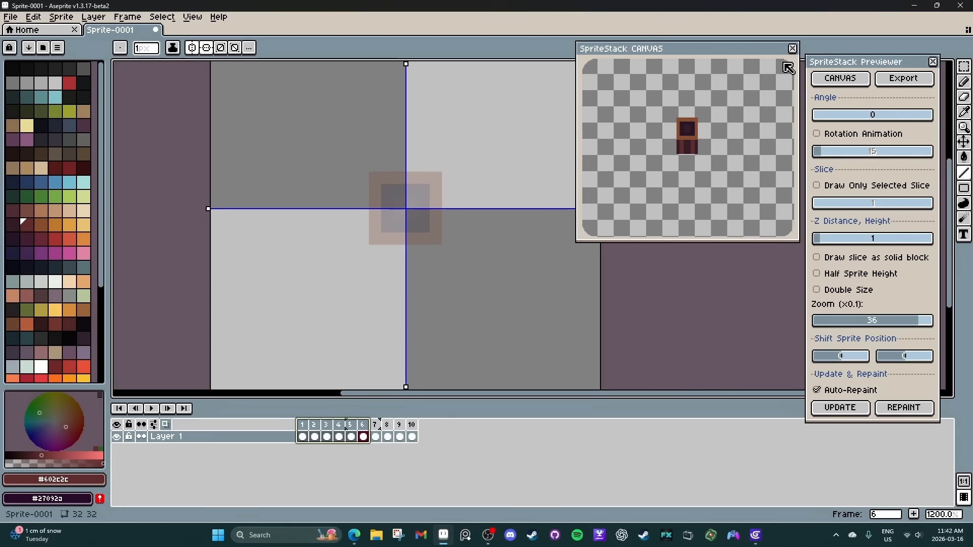
{"action": "left_click_drag", "start_coordinate": [314, 428], "coordinate": [413, 426]}
{"action": "key", "text": "Delete"}
Look through the slices on the first frames, return to frame 1 and check the preview's Z distance setting.
{"action": "left_click", "coordinate": [304, 436]}
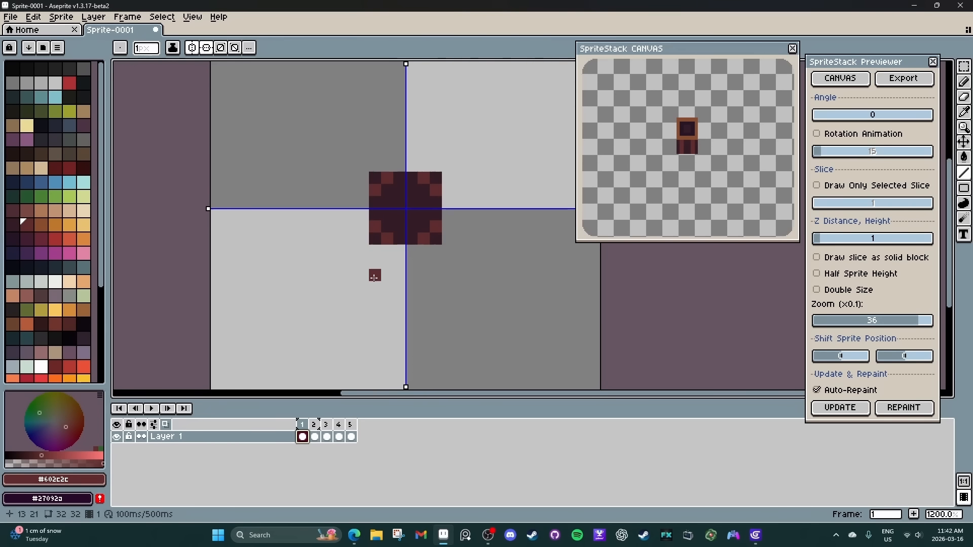
{"action": "left_click", "coordinate": [385, 171]}
{"action": "left_click", "coordinate": [315, 437]}
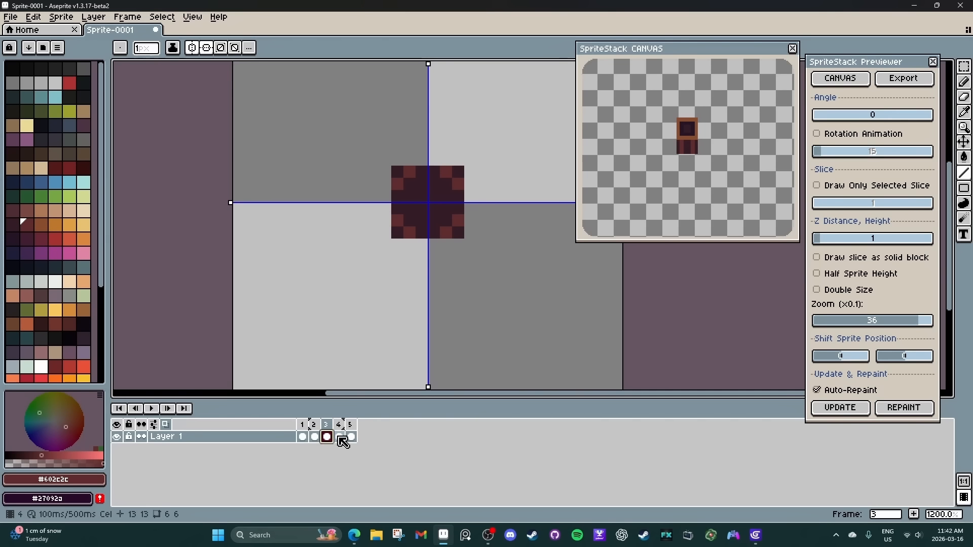
{"action": "left_click", "coordinate": [305, 438]}
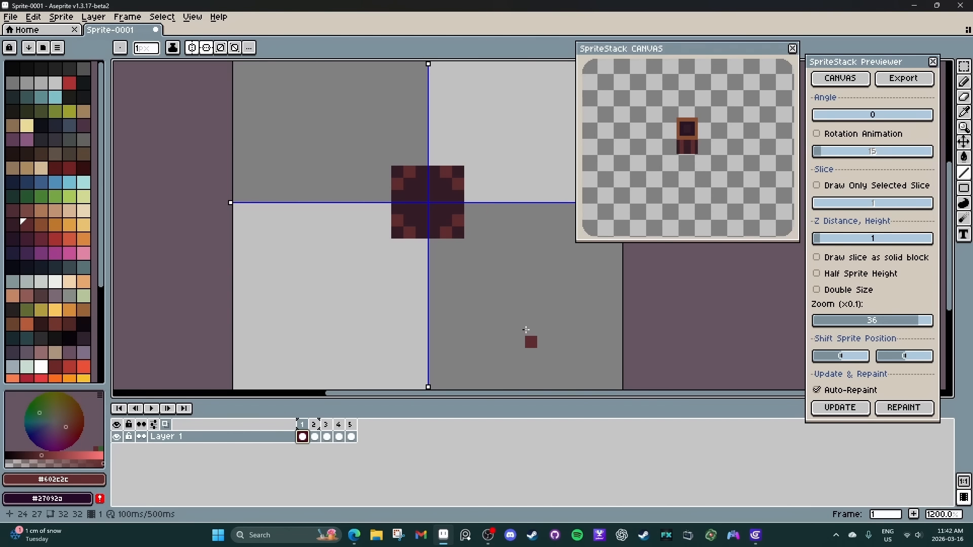
{"action": "left_click", "coordinate": [827, 250]}
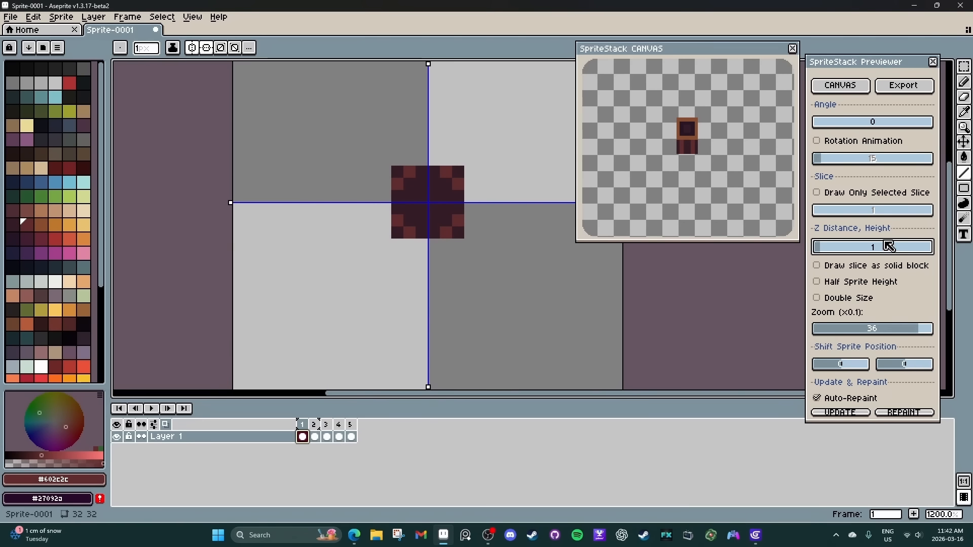
Check the stack preview's angle and Z distance settings, keeping the angle at 0 and the distance at 1.
{"action": "left_click", "coordinate": [827, 250]}
{"action": "mouse_move", "coordinate": [827, 123]}
{"action": "left_mouse_down"}
{"action": "mouse_move", "coordinate": [843, 126]}
{"action": "mouse_move", "coordinate": [816, 126]}
{"action": "left_mouse_up"}
{"action": "left_click", "coordinate": [827, 252]}
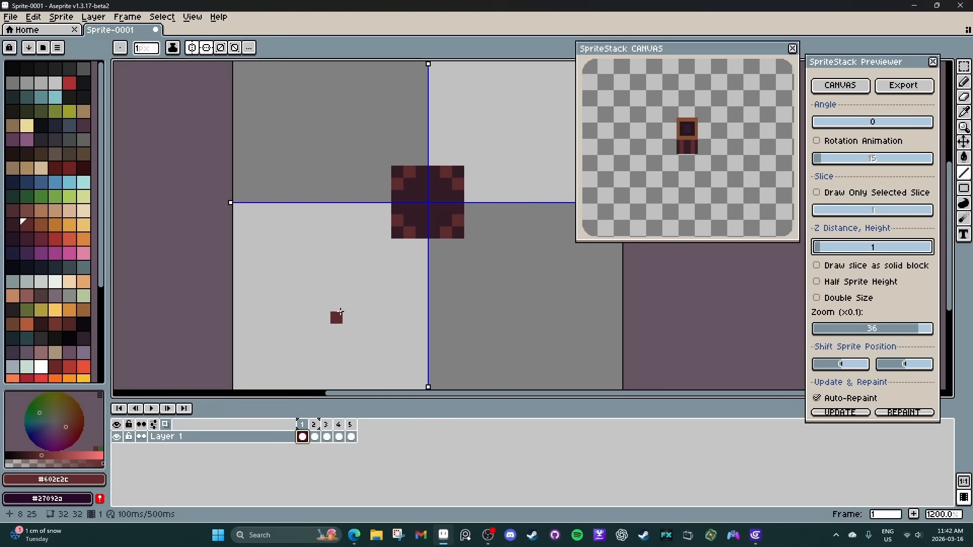
Close the stack preview canvas and shift the square on frame 2 up by one pixel.
{"action": "left_click", "coordinate": [315, 437]}
{"action": "left_click", "coordinate": [794, 49]}
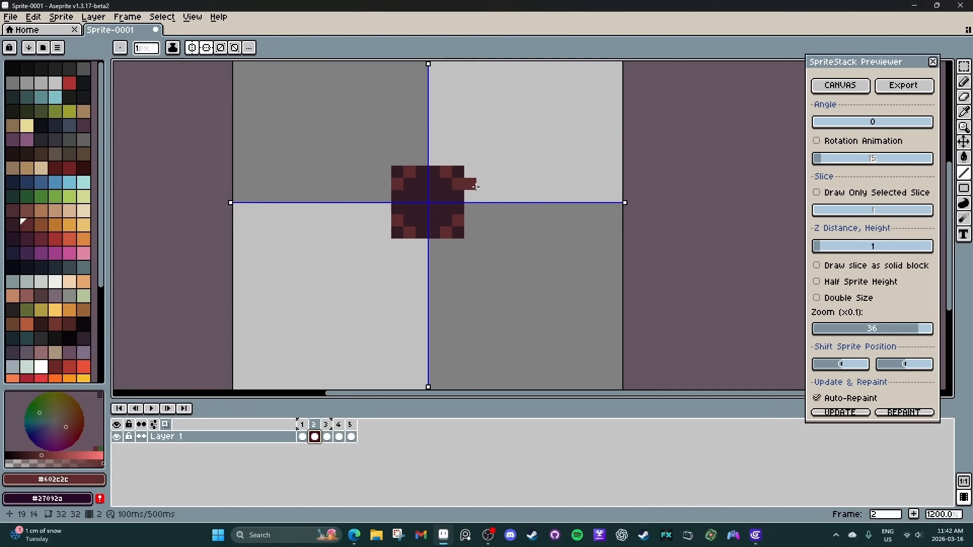
{"action": "scroll", "coordinate": [493, 180], "scroll_direction": "down", "scroll_amount": 3}
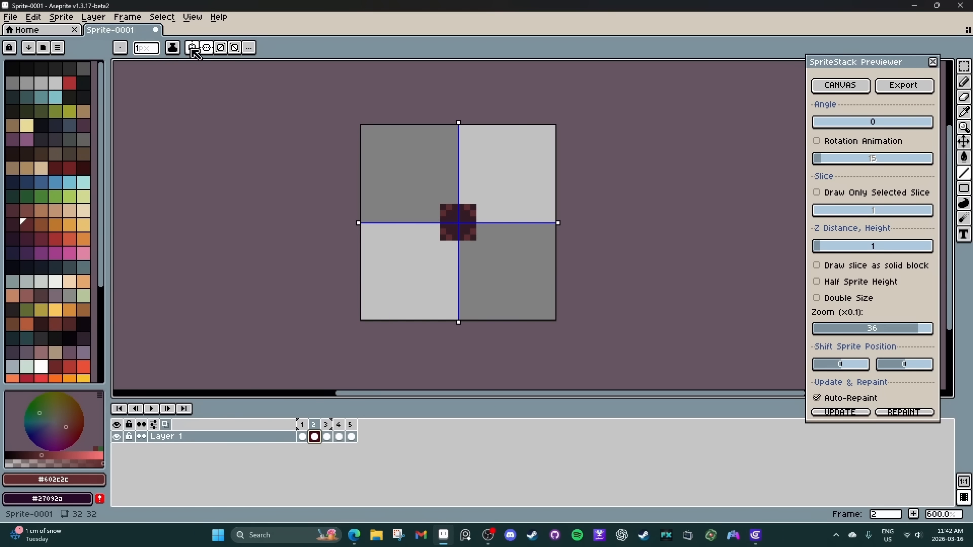
{"action": "key", "text": "m"}
Shift the square on frame 3 up by two pixels and clear the selection.
{"action": "left_click", "coordinate": [326, 436]}
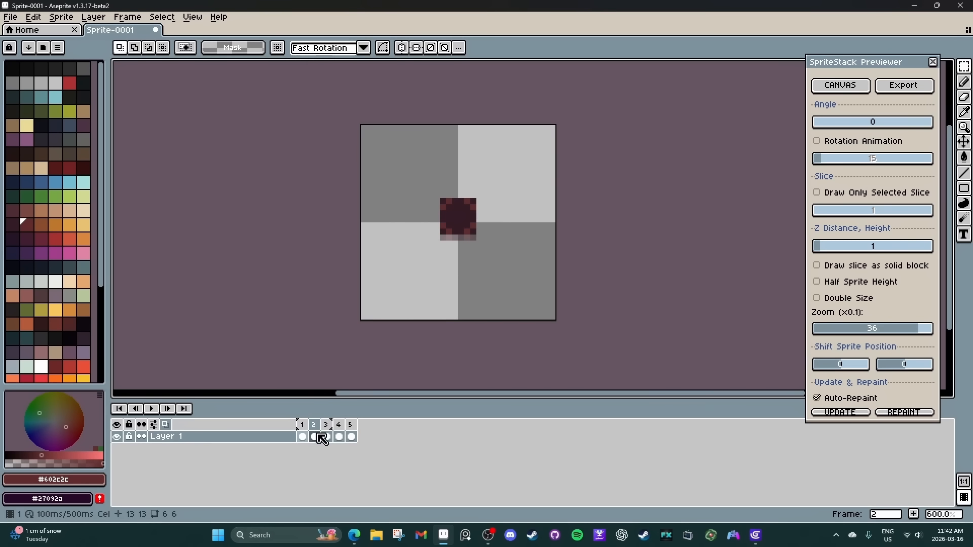
{"action": "left_click_drag", "start_coordinate": [394, 165], "coordinate": [508, 285]}
{"action": "key", "text": "Up"}
{"action": "key", "text": "Up"}
{"action": "key", "text": "ctrl+d"}
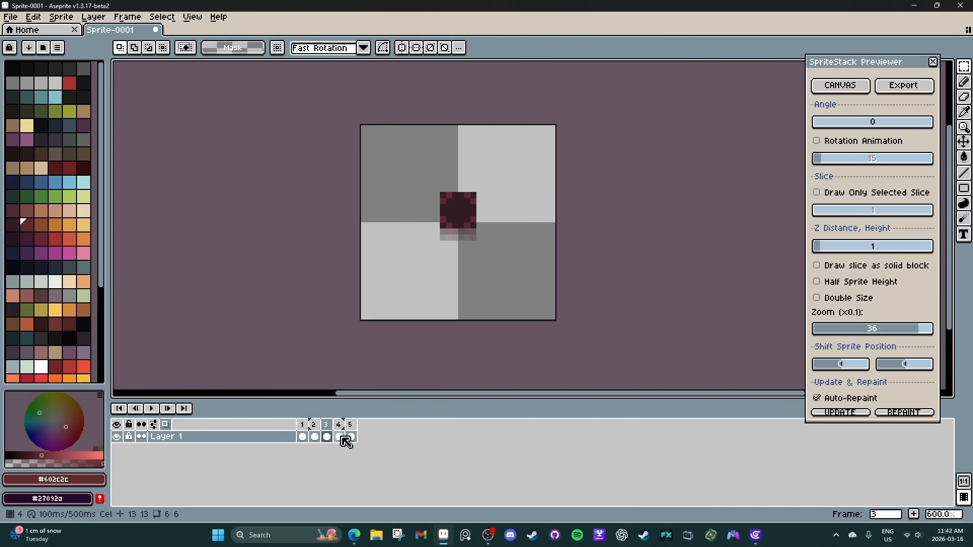
Shift the square on frame 4 up by three pixels and clear the selection.
{"action": "left_click", "coordinate": [346, 439]}
{"action": "left_click_drag", "start_coordinate": [413, 173], "coordinate": [536, 288]}
{"action": "key", "text": "Up"}
{"action": "key", "text": "Up"}
{"action": "key", "text": "ctrl+d"}
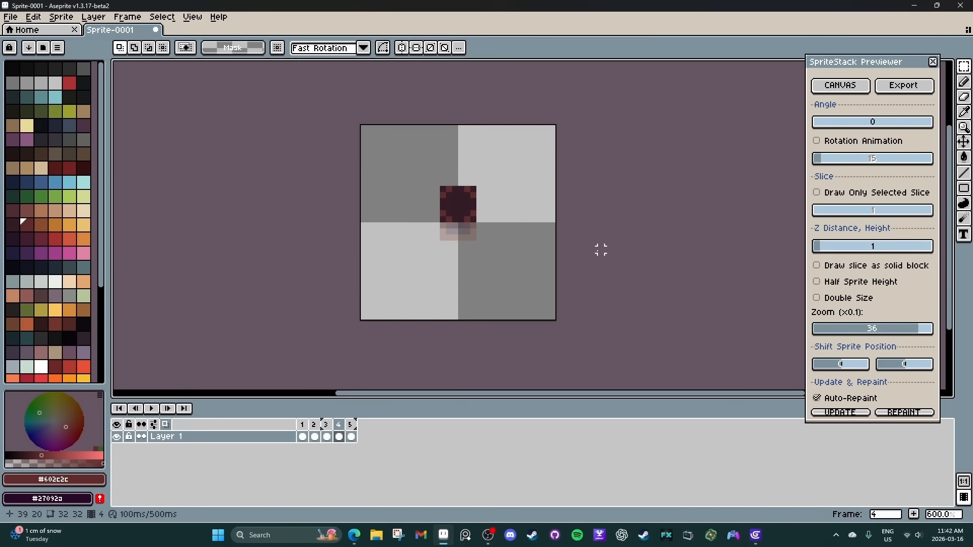
Shift the orange-bordered square on frame 5 up by four pixels and clear the selection.
{"action": "left_click", "coordinate": [351, 436]}
{"action": "left_click_drag", "start_coordinate": [377, 153], "coordinate": [532, 220]}
{"action": "key", "text": "Up"}
{"action": "key", "text": "Up"}
{"action": "key", "text": "ctrl+d"}
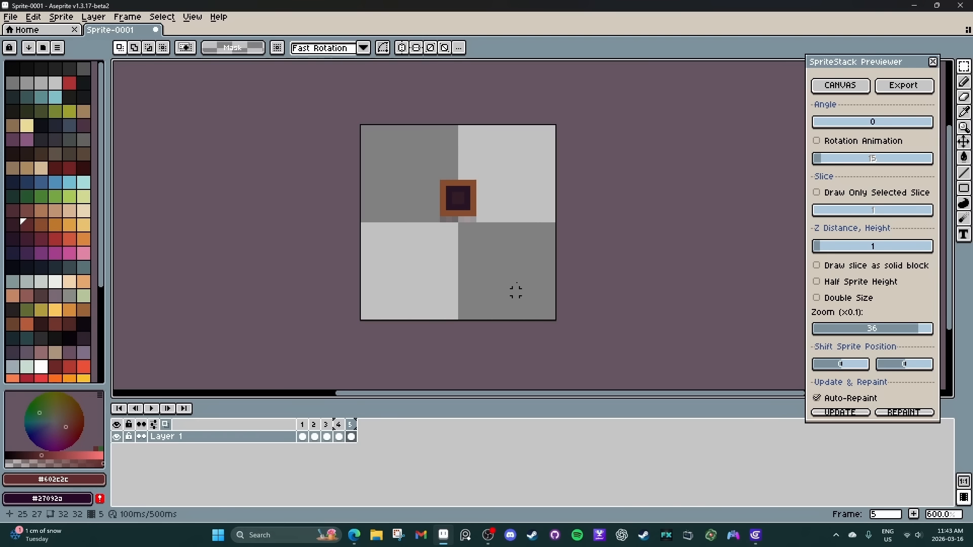
Reopen the stack preview canvas and examine the shifted slices with the Z distance at 0 and the angle at 6.
{"action": "left_click", "coordinate": [839, 85]}
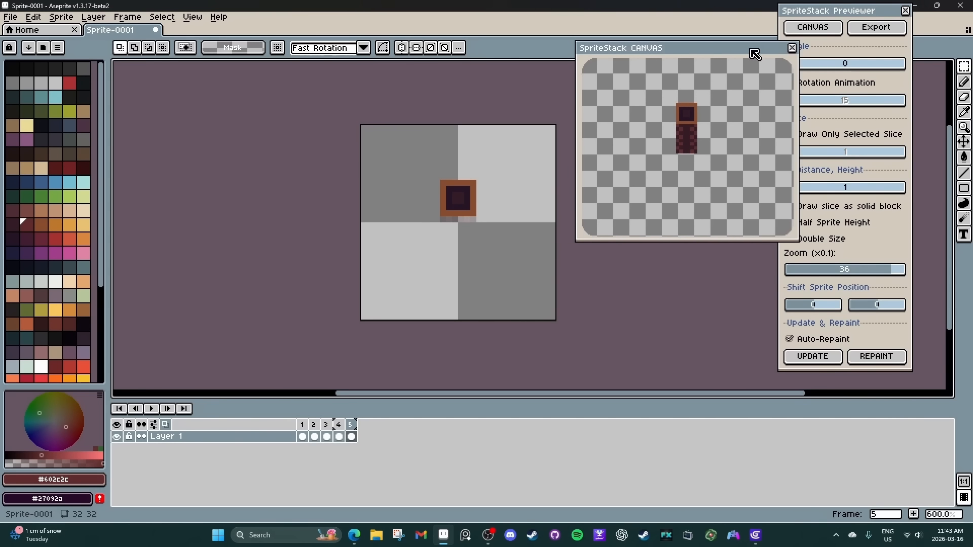
{"action": "left_click_drag", "start_coordinate": [750, 49], "coordinate": [728, 61]}
{"action": "left_click", "coordinate": [787, 189]}
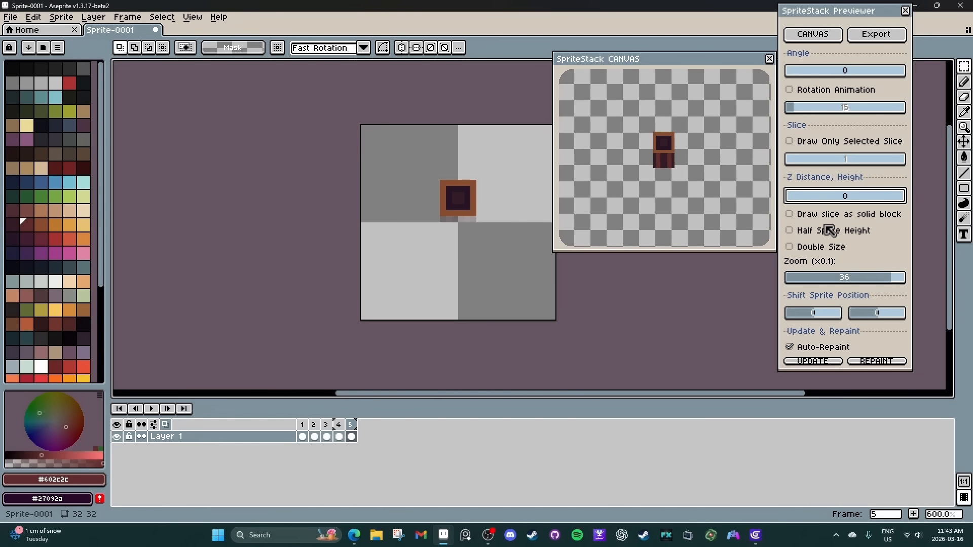
{"action": "mouse_move", "coordinate": [793, 76]}
{"action": "left_mouse_down"}
{"action": "mouse_move", "coordinate": [891, 80]}
{"action": "mouse_move", "coordinate": [796, 79]}
{"action": "left_mouse_up"}
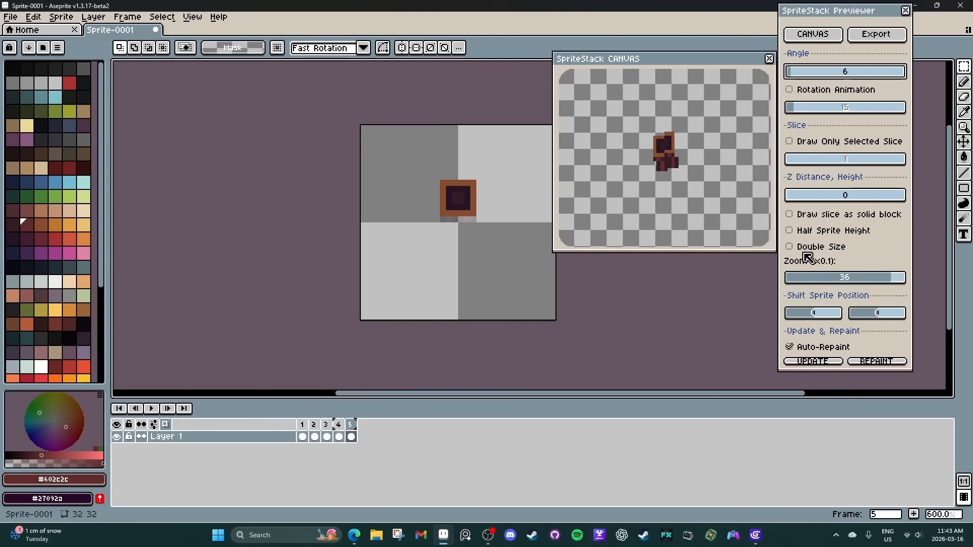
{"action": "left_click", "coordinate": [793, 195]}
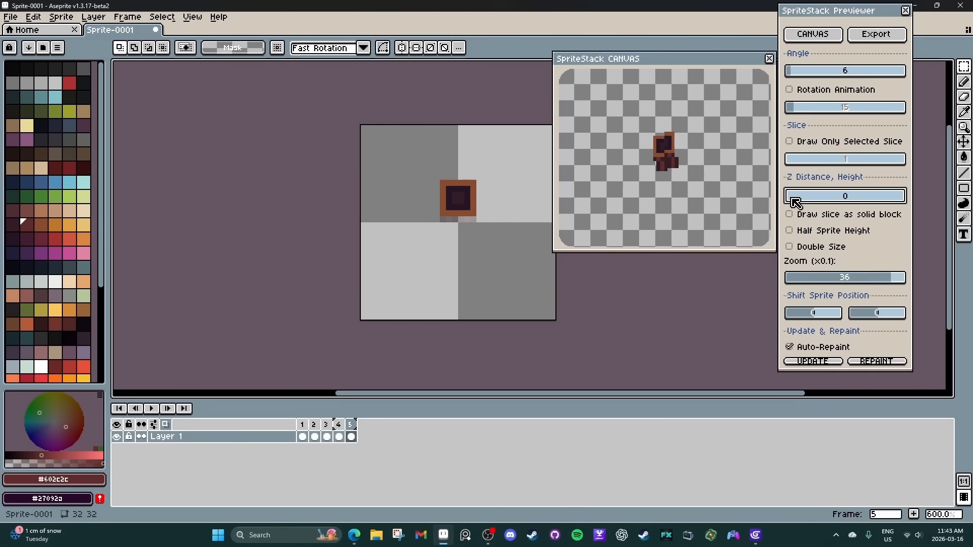
{"action": "left_click_drag", "start_coordinate": [743, 62], "coordinate": [766, 61]}
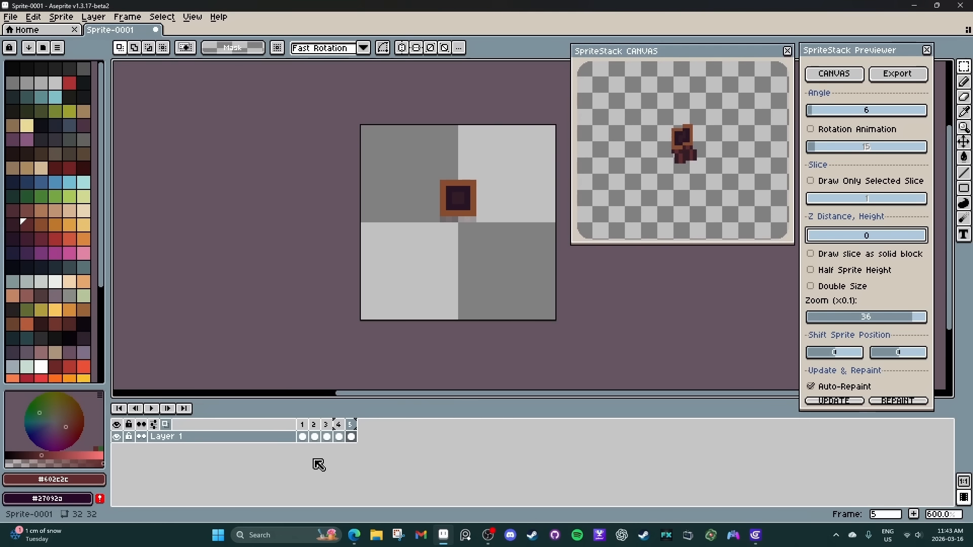
Clear the drawings from all five frames and extend the timeline to ten empty frames.
{"action": "left_click_drag", "start_coordinate": [303, 436], "coordinate": [351, 436]}
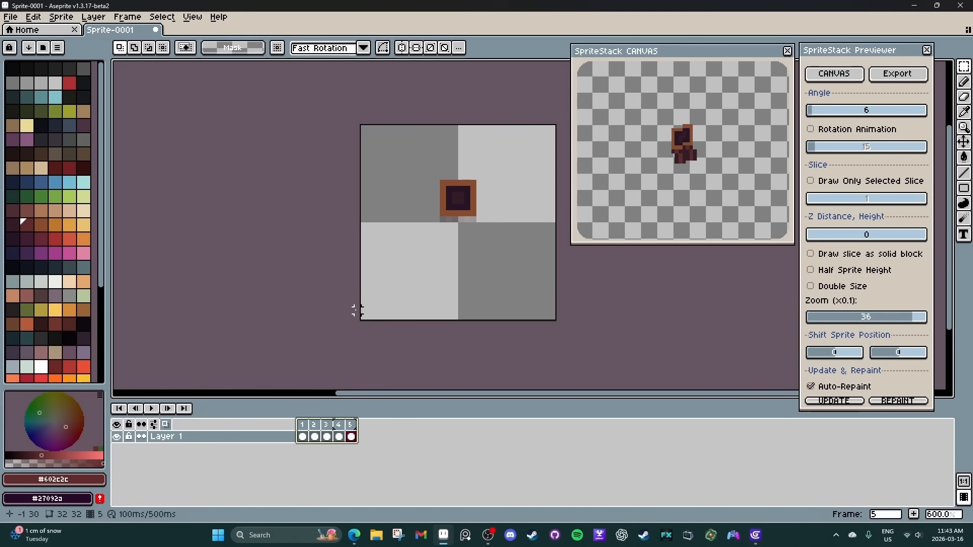
{"action": "left_click", "coordinate": [303, 426]}
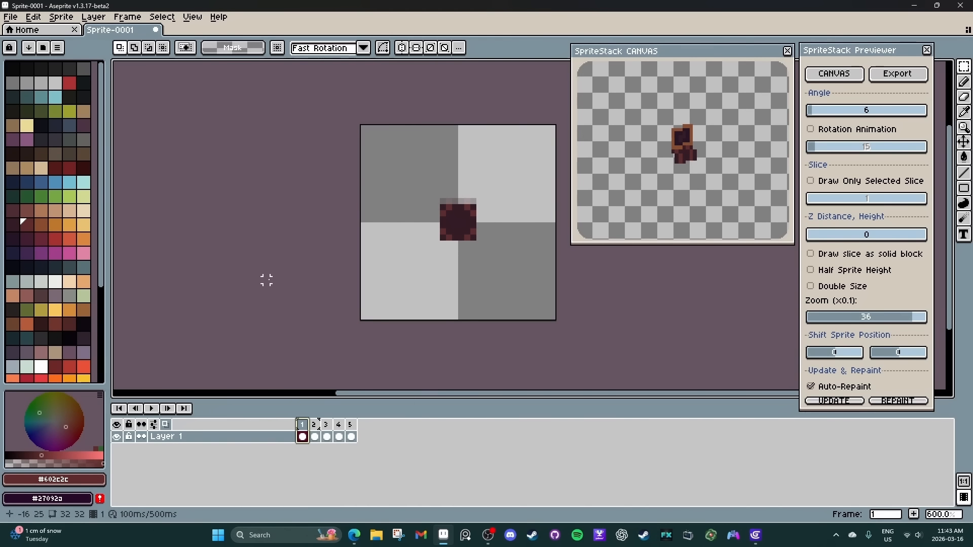
{"action": "left_click_drag", "start_coordinate": [304, 438], "coordinate": [358, 437]}
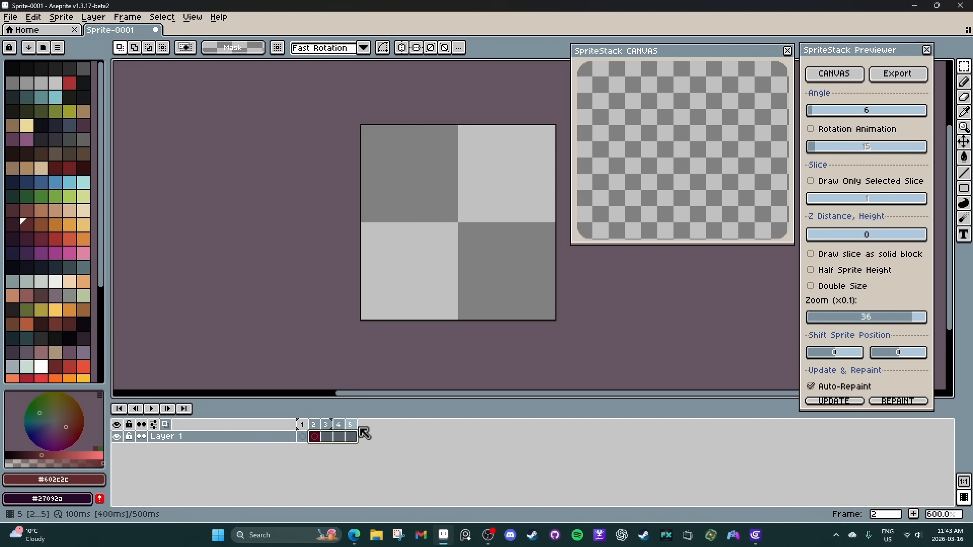
Switch to GDevelop, preview the Combat Arena Prototype by joining the first lobby and driving the remote car, and close the preview.
{"action": "left_click", "coordinate": [755, 535]}
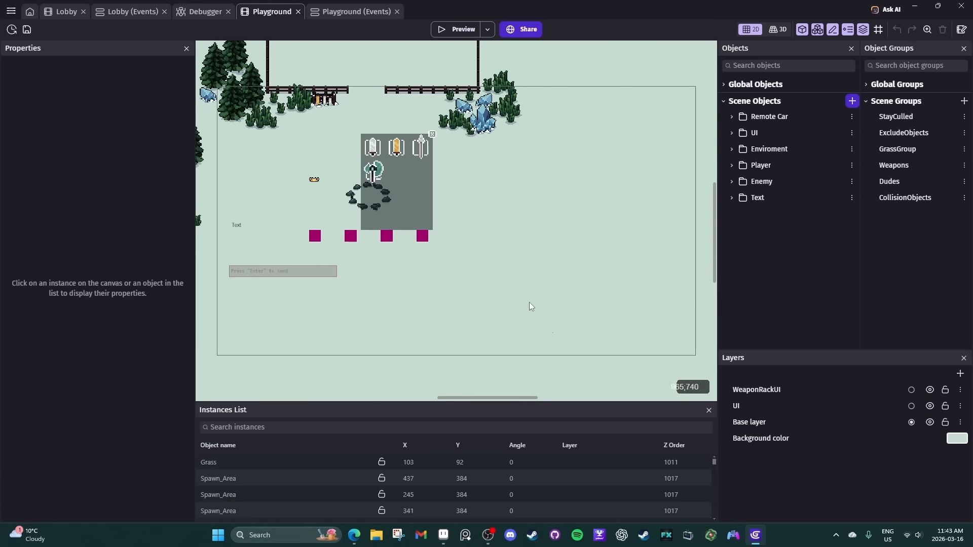
{"action": "left_click", "coordinate": [453, 30]}
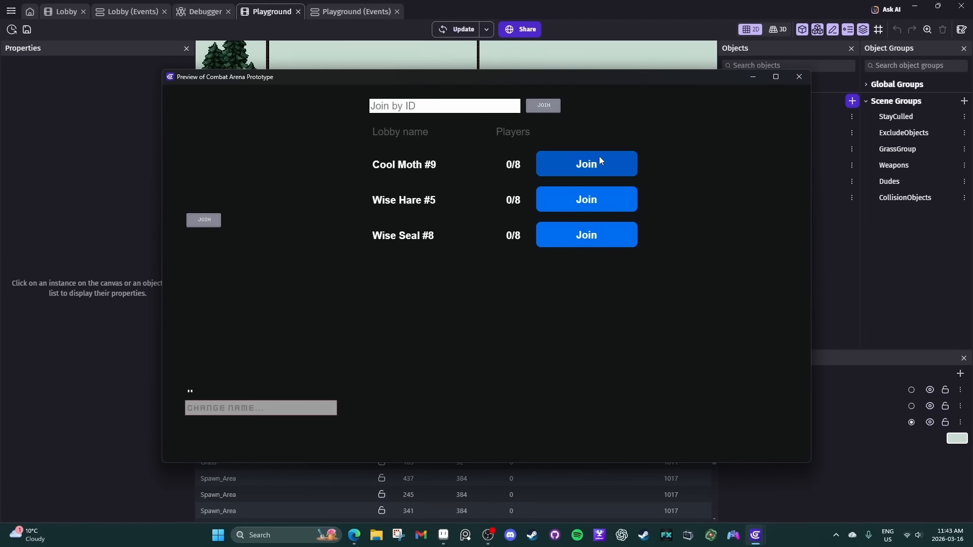
{"action": "left_click", "coordinate": [600, 162]}
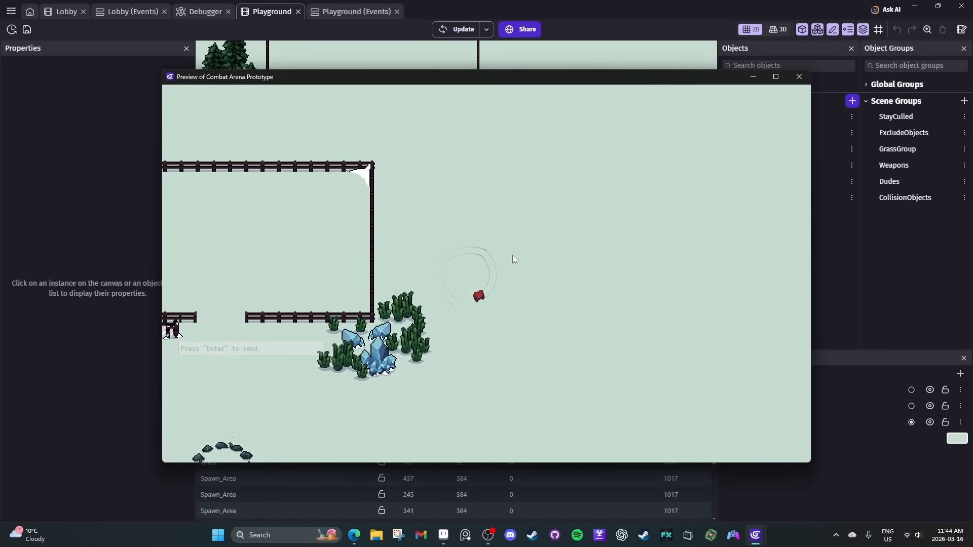
{"action": "left_click", "coordinate": [799, 77]}
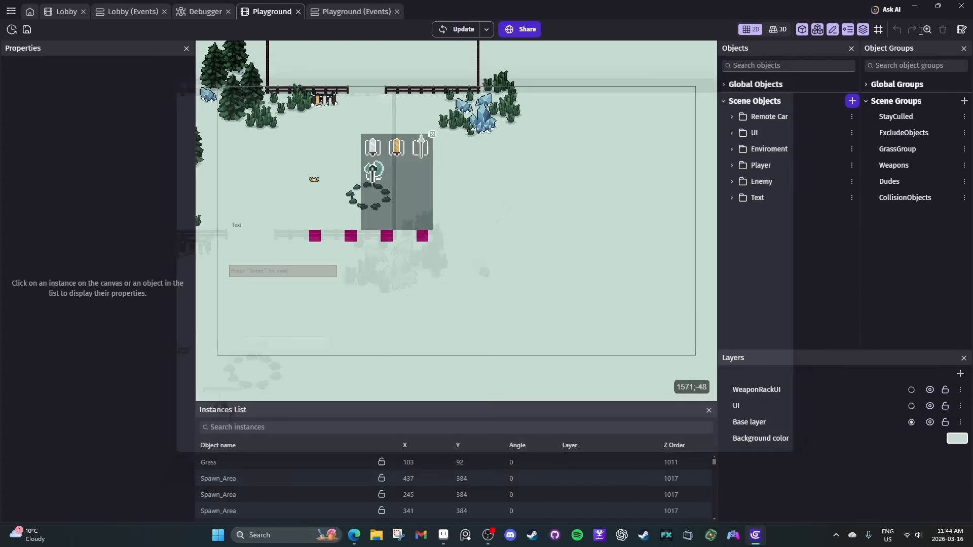
{"action": "left_click", "coordinate": [914, 6]}
Set the preview's Z distance to 1 and, mirroring only top to bottom, draw a centred rectangle about 12×6 pixels in palette colour 74 on frame 1.
{"action": "left_click", "coordinate": [302, 436]}
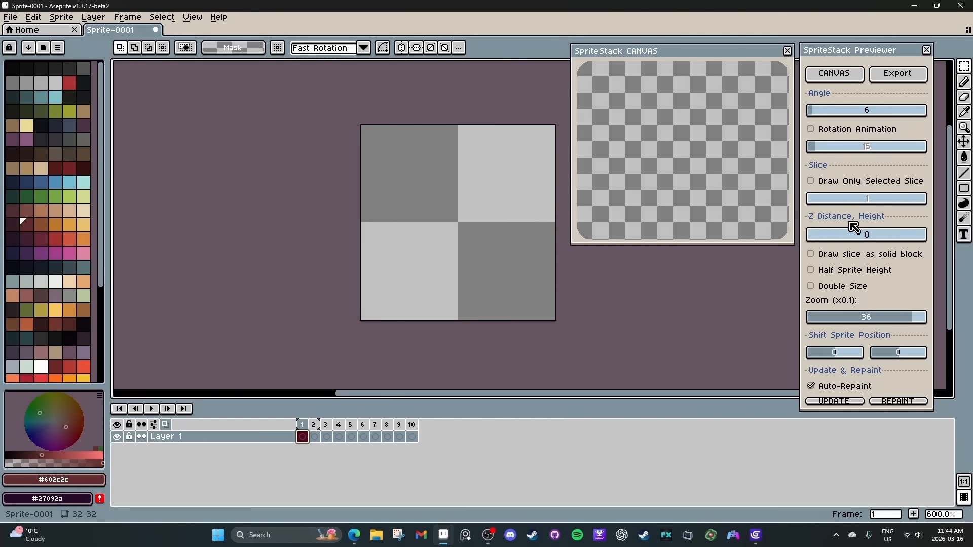
{"action": "left_click", "coordinate": [814, 239]}
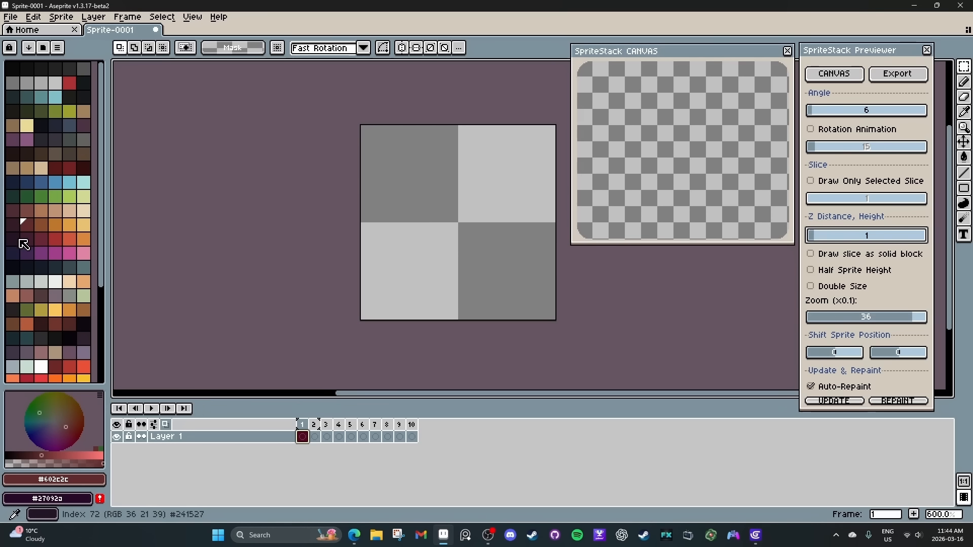
{"action": "left_click", "coordinate": [39, 240]}
{"action": "scroll", "coordinate": [333, 235], "scroll_direction": "right", "scroll_amount": 2}
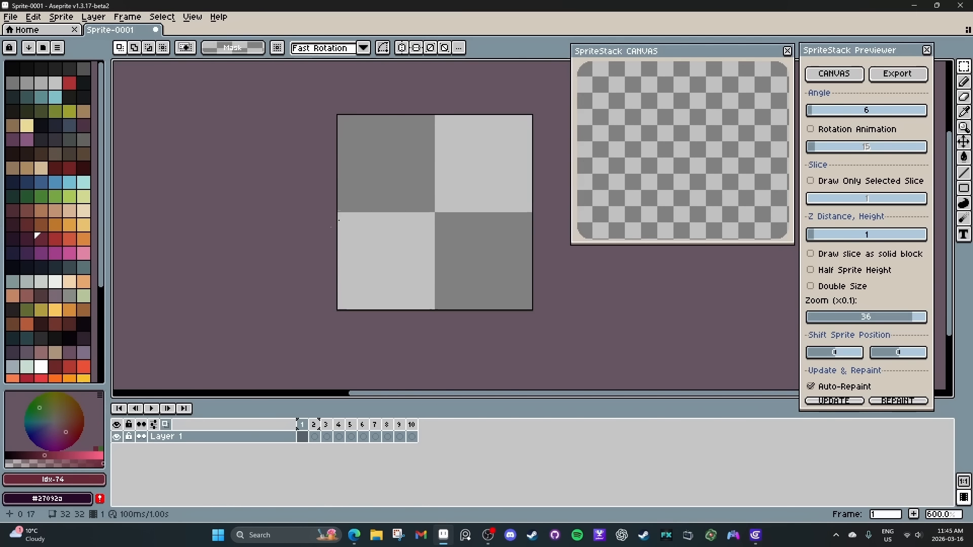
{"action": "key", "text": "u"}
{"action": "left_click", "coordinate": [211, 48]}
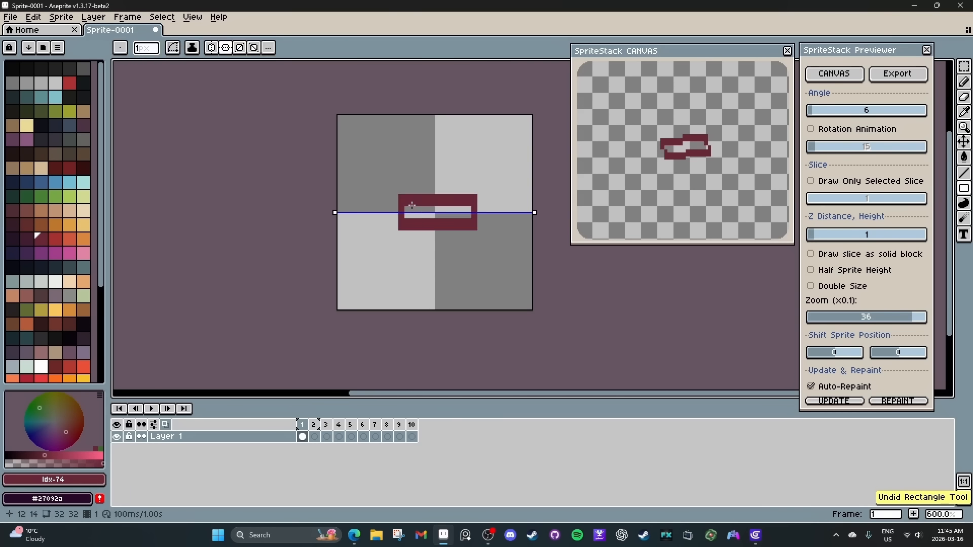
{"action": "key", "text": "ctrl+z"}
{"action": "left_click_drag", "start_coordinate": [408, 202], "coordinate": [469, 228]}
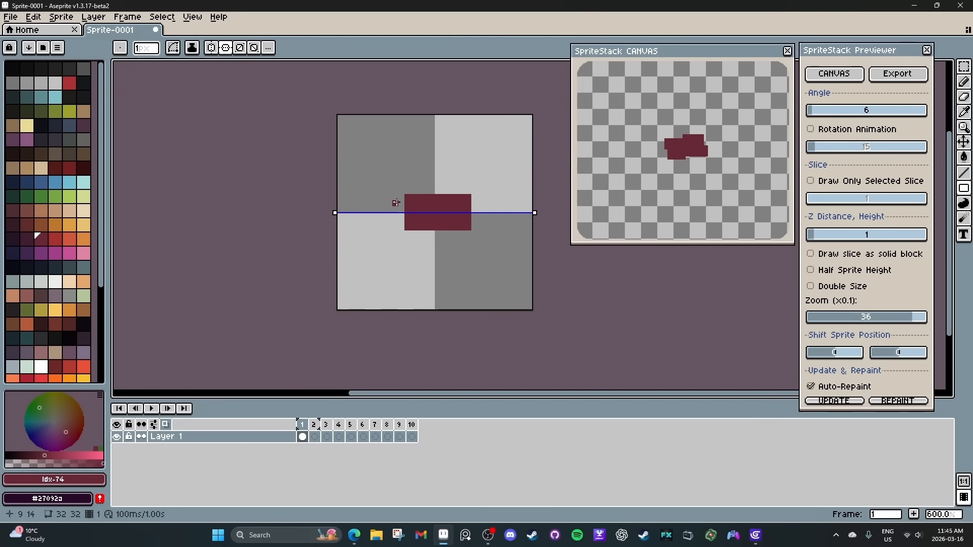
Reset the preview angle to 0 and move the rectangle's cel from frame 1 to frame 2, leaving frame 1 empty.
{"action": "left_click_drag", "start_coordinate": [809, 110], "coordinate": [762, 113]}
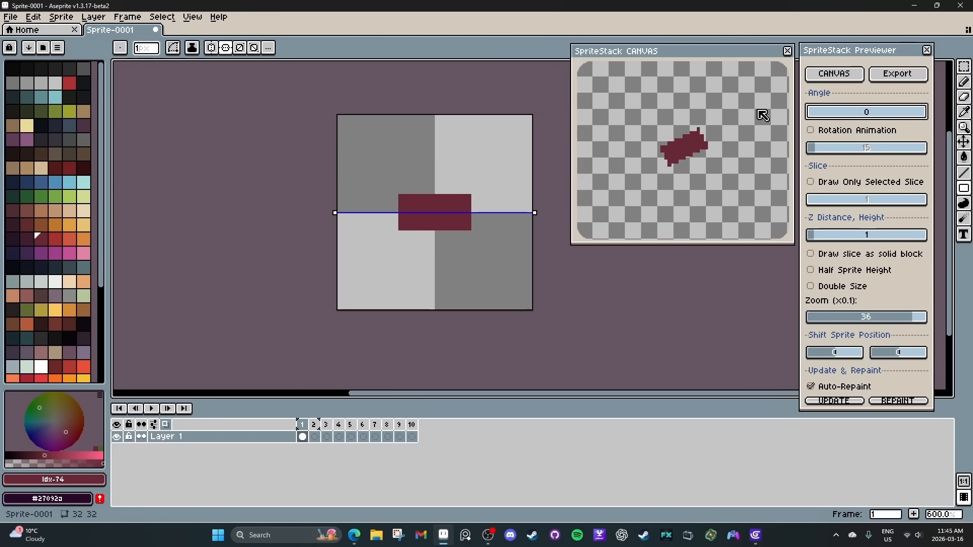
{"action": "left_click", "coordinate": [316, 429]}
{"action": "left_click", "coordinate": [302, 436]}
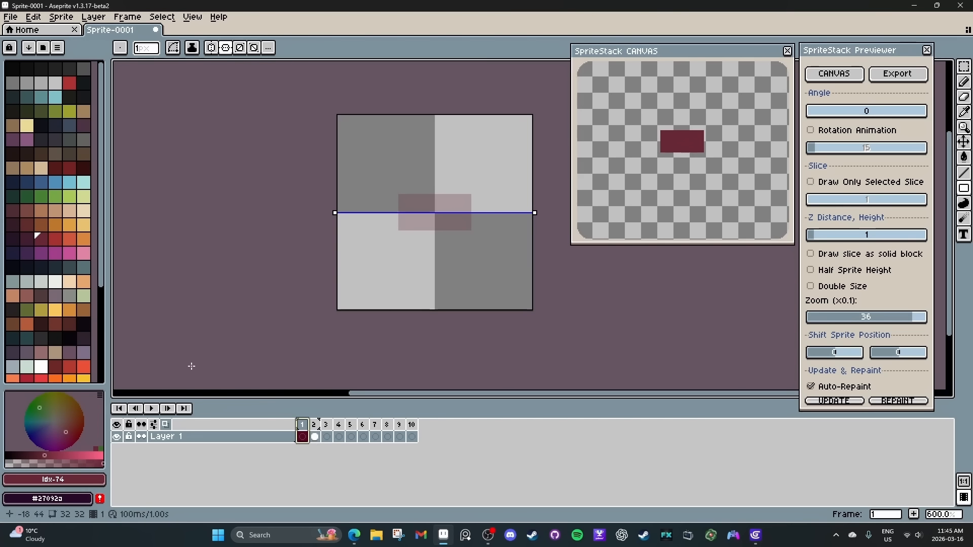
On frame 1, paint four mirrored one-pixel wheels in palette colour 84 just outside the body's long edges and check them in the rotated preview.
{"action": "left_click", "coordinate": [12, 267]}
{"action": "left_click", "coordinate": [414, 234]}
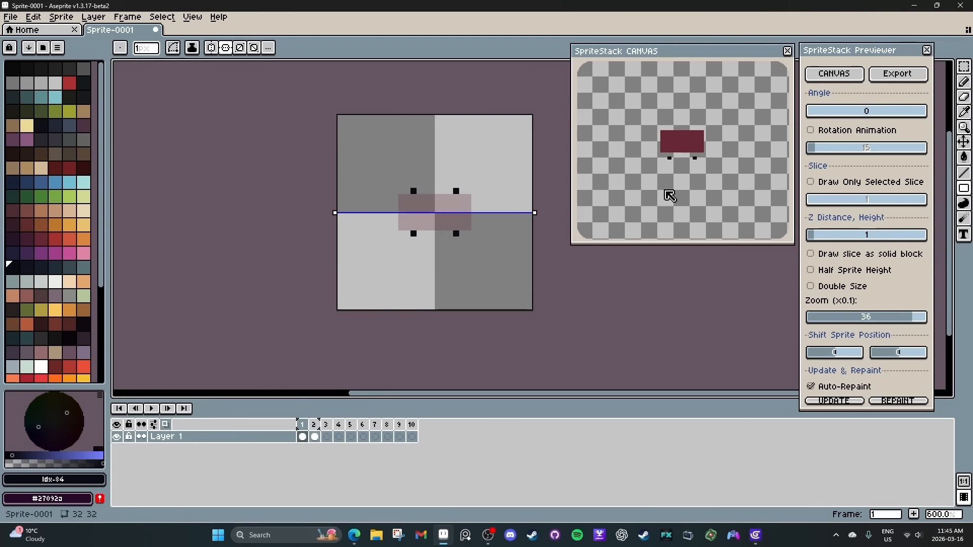
{"action": "mouse_move", "coordinate": [816, 112]}
{"action": "left_mouse_down"}
{"action": "mouse_move", "coordinate": [831, 107]}
{"action": "mouse_move", "coordinate": [789, 115]}
{"action": "left_mouse_up"}
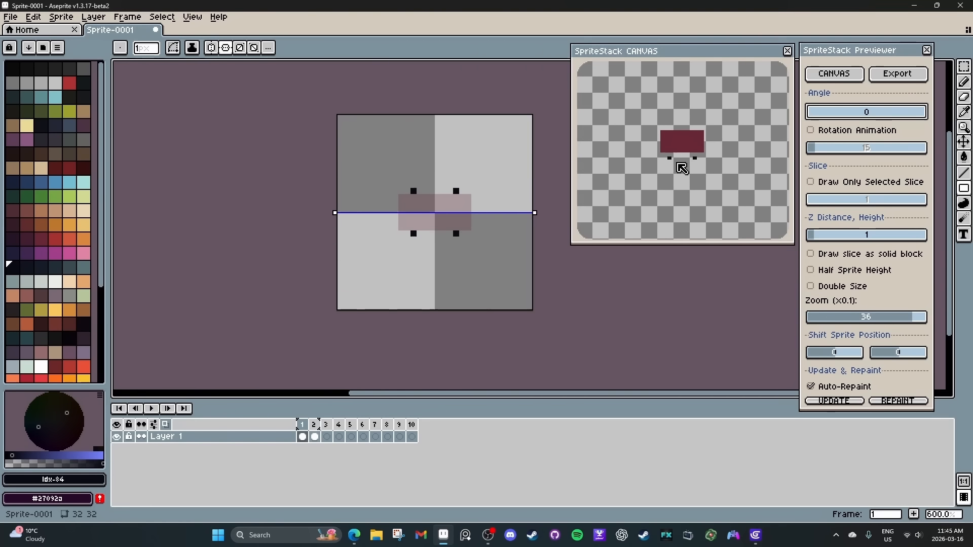
Enlarge the four wheels on frame 1 with a 2 px brush, rotate the preview to check them and return its angle to 0.
{"action": "scroll", "coordinate": [421, 238], "scroll_direction": "down", "scroll_amount": 1}
{"action": "left_click", "coordinate": [419, 233]}
{"action": "left_click", "coordinate": [459, 231]}
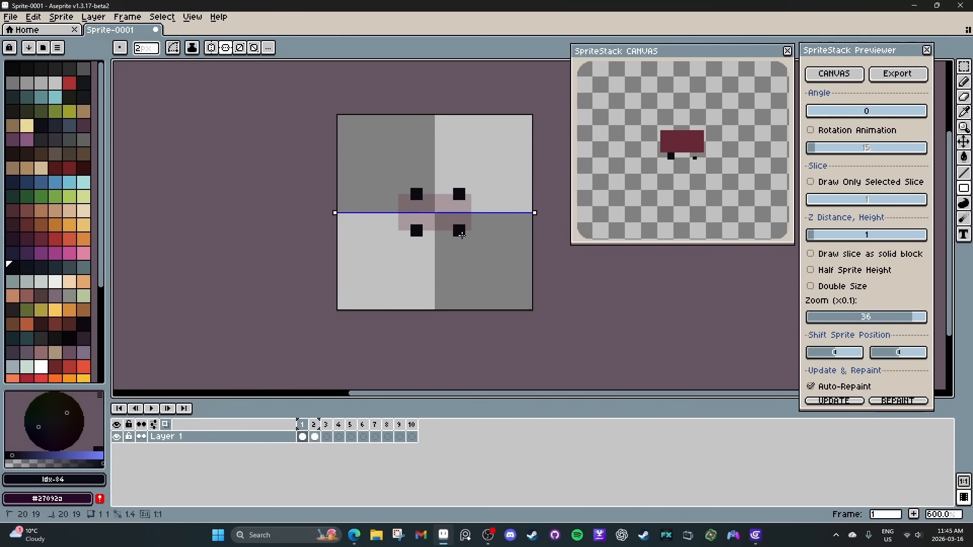
{"action": "left_click", "coordinate": [866, 112]}
{"action": "left_click_drag", "start_coordinate": [854, 118], "coordinate": [783, 117]}
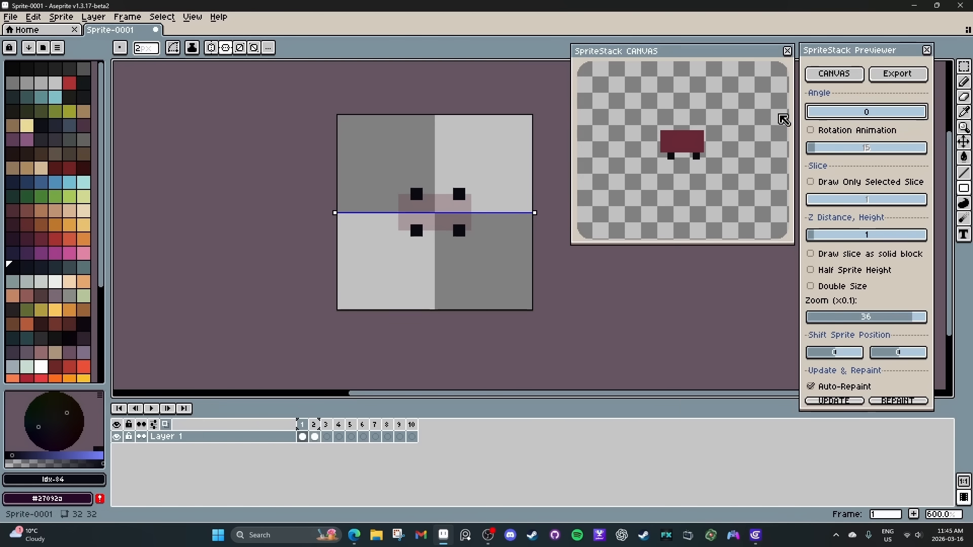
On frame 2, extend the car body by one-pixel lines in #682737 along all four sides, leaving the corners notched.
{"action": "left_click", "coordinate": [315, 436]}
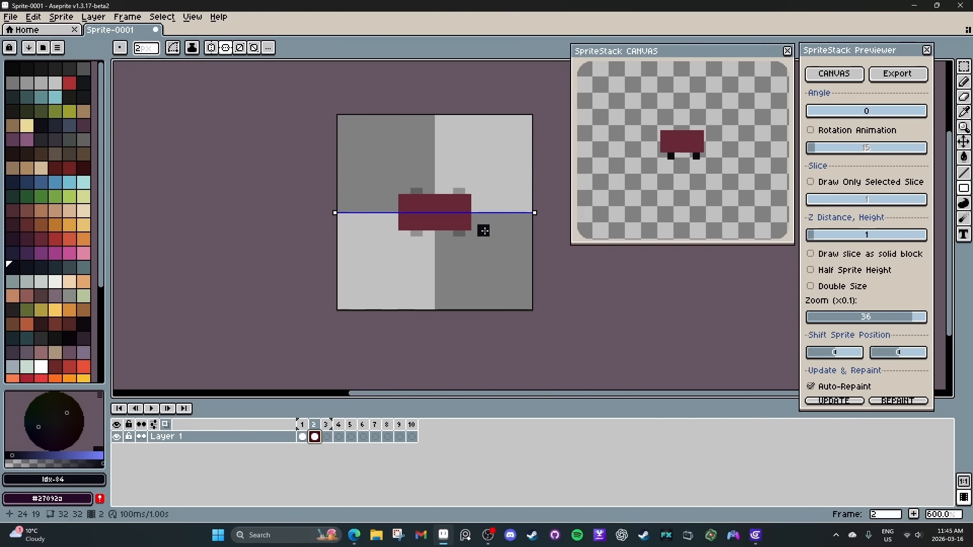
{"action": "left_click", "coordinate": [467, 218], "text": "alt"}
{"action": "key", "text": "l"}
{"action": "left_click_drag", "start_coordinate": [474, 216], "coordinate": [474, 197]}
{"action": "mouse_move", "coordinate": [820, 115]}
{"action": "left_mouse_down"}
{"action": "mouse_move", "coordinate": [831, 119]}
{"action": "mouse_move", "coordinate": [801, 118]}
{"action": "left_mouse_up"}
{"action": "scroll", "coordinate": [418, 218], "scroll_direction": "up", "scroll_amount": 1}
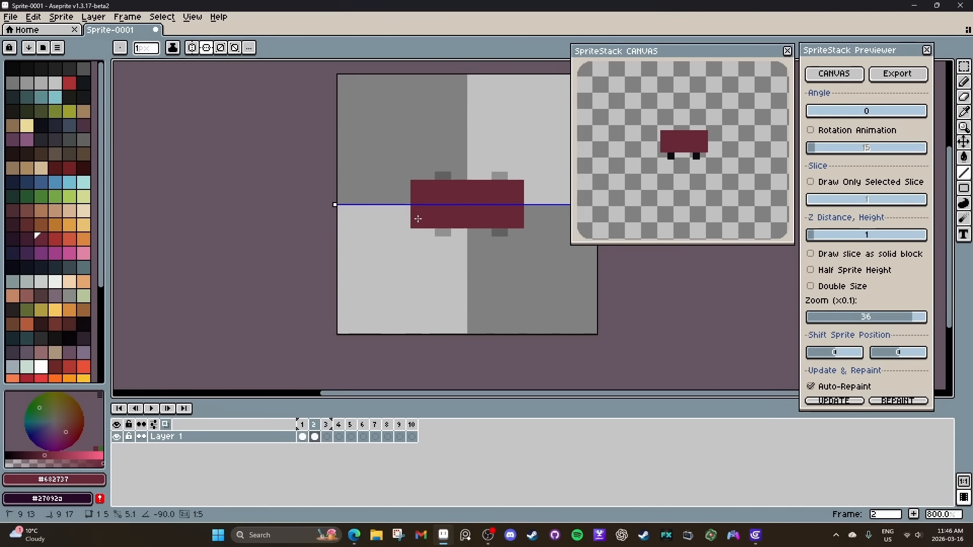
{"action": "left_click_drag", "start_coordinate": [422, 178], "coordinate": [504, 181]}
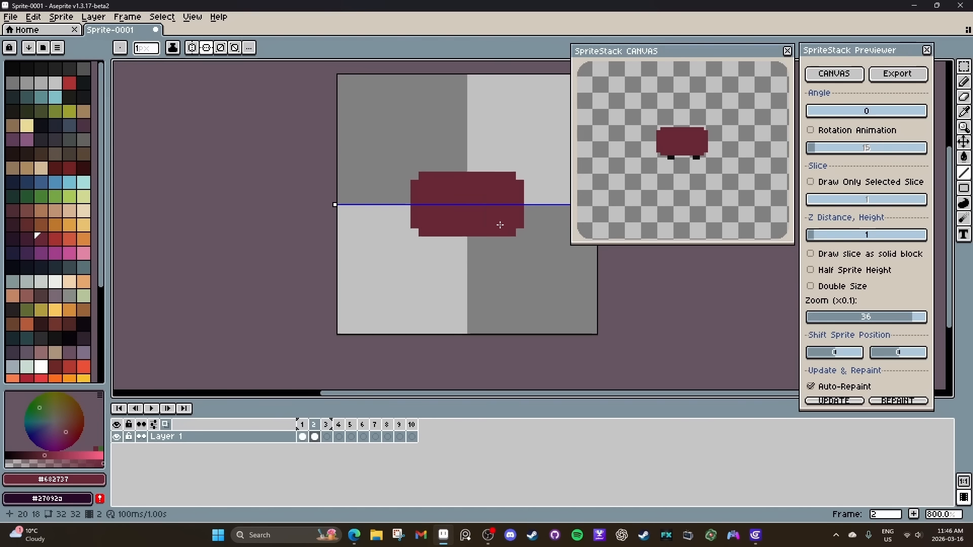
On frame 1, move the wheels outward by one pixel so they stick out past both long edges of the car body.
{"action": "left_click", "coordinate": [303, 436]}
{"action": "key", "text": "m"}
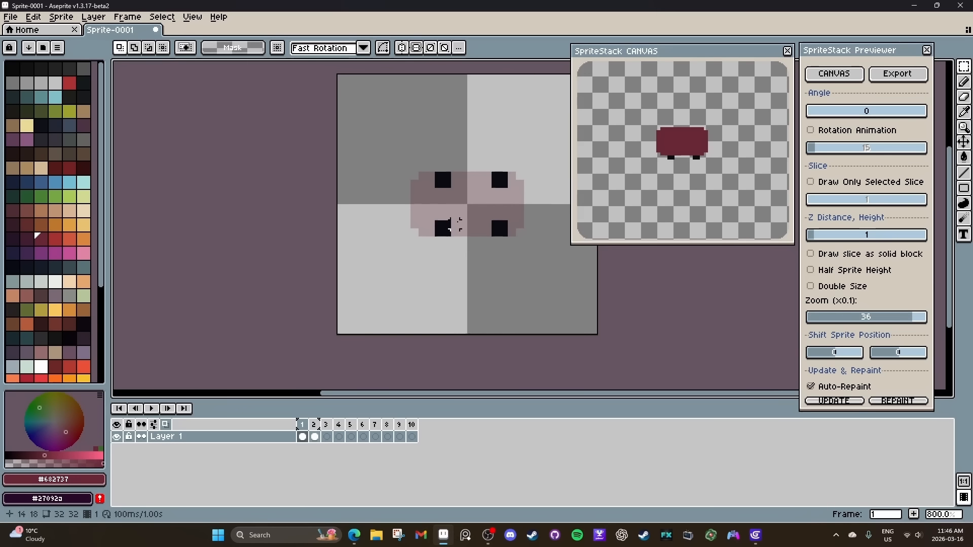
{"action": "left_click_drag", "start_coordinate": [438, 217], "coordinate": [513, 249]}
{"action": "left_click_drag", "start_coordinate": [505, 231], "coordinate": [504, 241]}
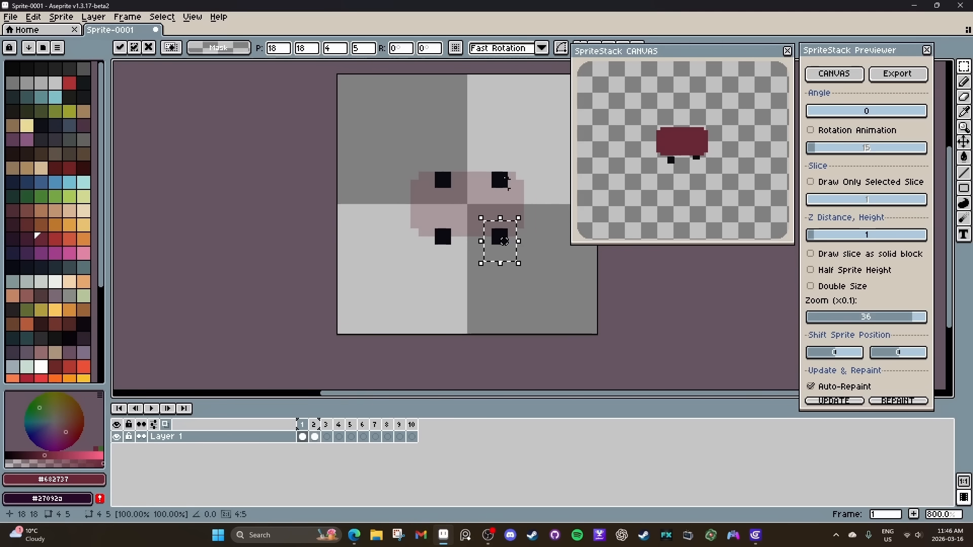
{"action": "left_click_drag", "start_coordinate": [487, 159], "coordinate": [510, 191]}
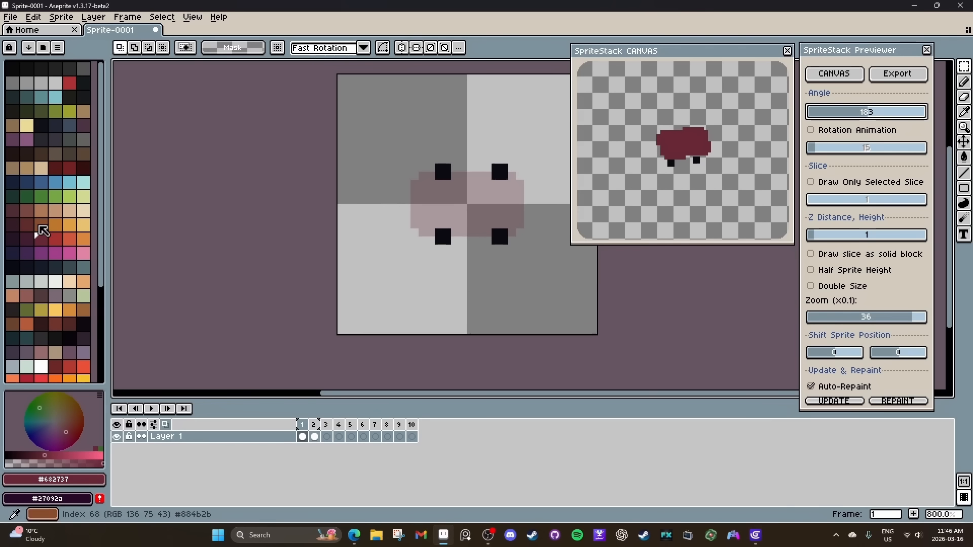
Paint dark arches in palette colour 73 around the inner sides of the four wheels on frame 1.
{"action": "left_click", "coordinate": [42, 245]}
{"action": "key", "text": "l"}
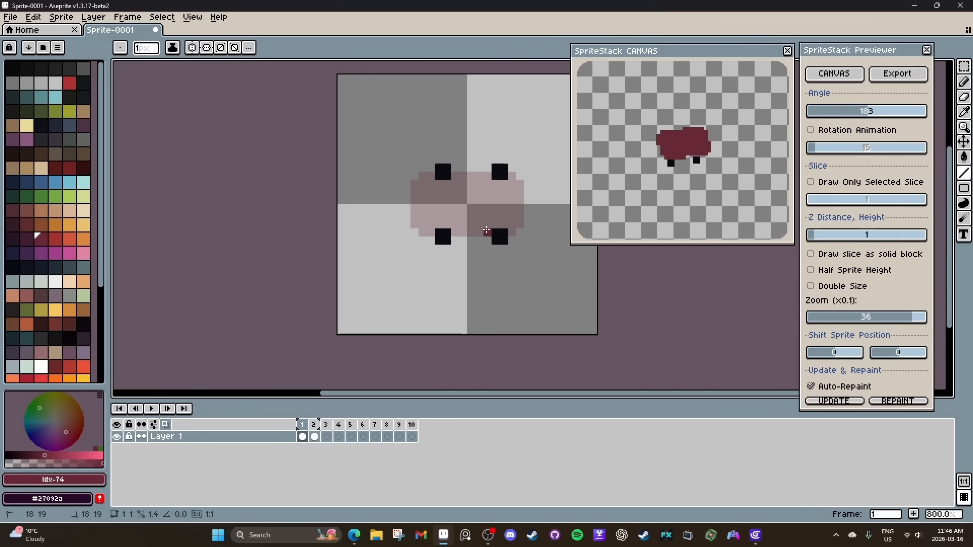
{"action": "left_click_drag", "start_coordinate": [431, 225], "coordinate": [456, 225]}
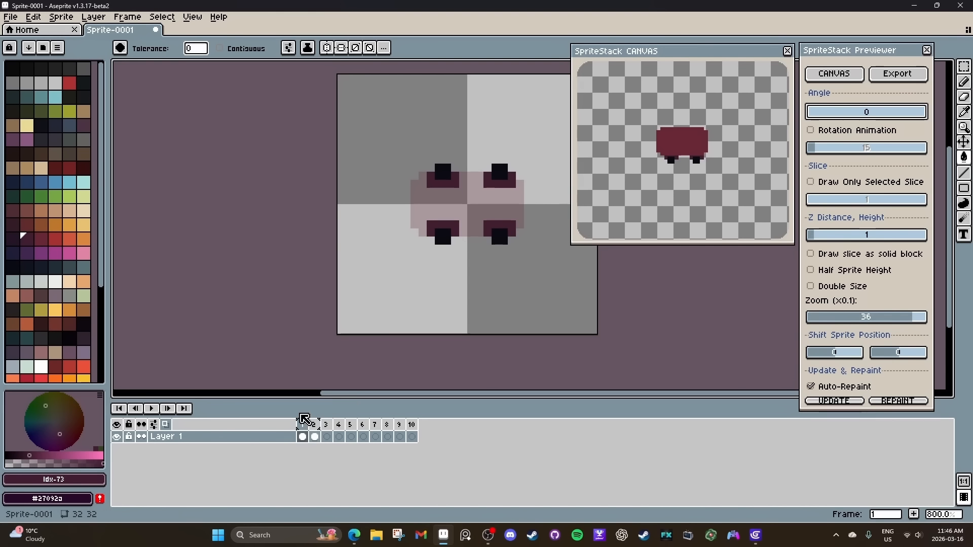
On frame 3, draw the filled car body in palette colour 74 with the same notched-corner shape as frame 2.
{"action": "left_click", "coordinate": [315, 437]}
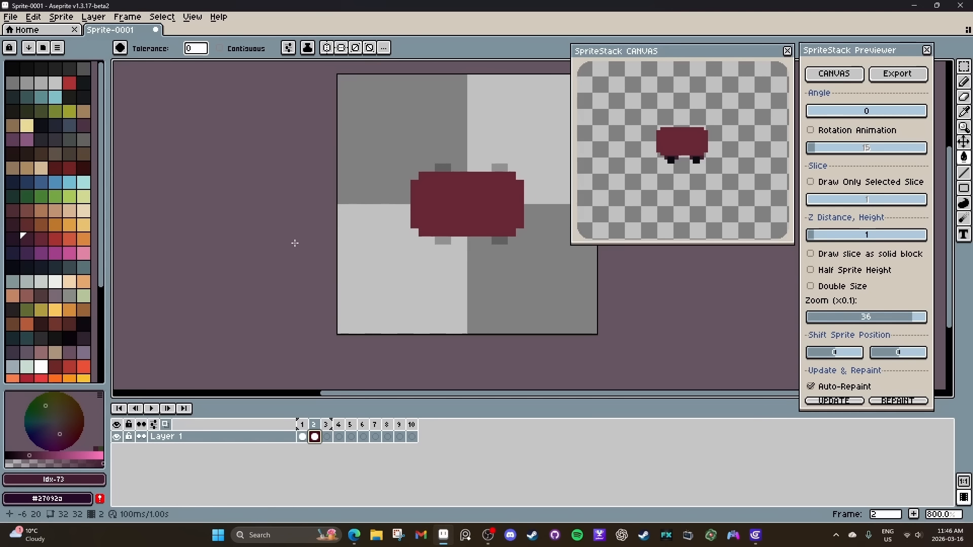
{"action": "left_click", "coordinate": [41, 238]}
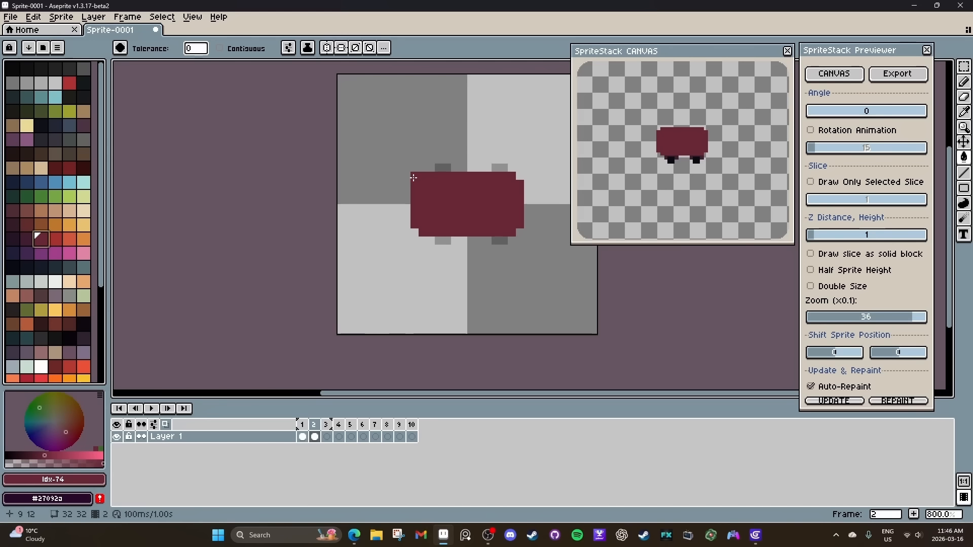
{"action": "left_click", "coordinate": [329, 439]}
{"action": "key", "text": "u"}
{"action": "mouse_move", "coordinate": [421, 191]}
{"action": "left_mouse_down"}
{"action": "mouse_move", "coordinate": [513, 207]}
{"action": "mouse_move", "coordinate": [516, 221]}
{"action": "mouse_move", "coordinate": [420, 185]}
{"action": "mouse_move", "coordinate": [424, 177]}
{"action": "left_mouse_up"}
{"action": "key", "text": "u"}
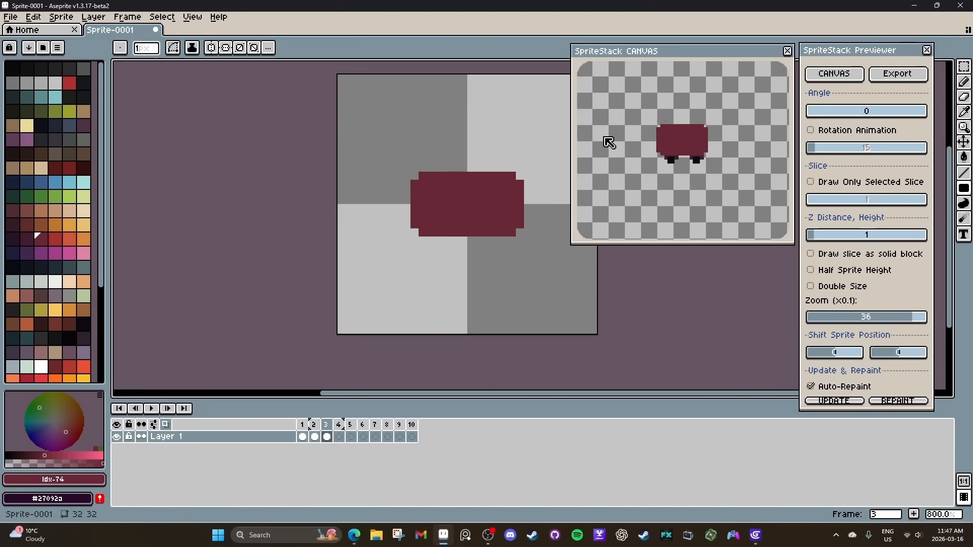
Repeat the filled, notched-corner car body in colour 74 on frame 4 and check it in the rotated preview.
{"action": "key", "text": "Right"}
{"action": "left_click_drag", "start_coordinate": [413, 182], "coordinate": [520, 225]}
{"action": "left_click_drag", "start_coordinate": [513, 223], "coordinate": [504, 218]}
{"action": "left_click_drag", "start_coordinate": [509, 173], "coordinate": [423, 232]}
{"action": "left_click_drag", "start_coordinate": [863, 113], "coordinate": [805, 128]}
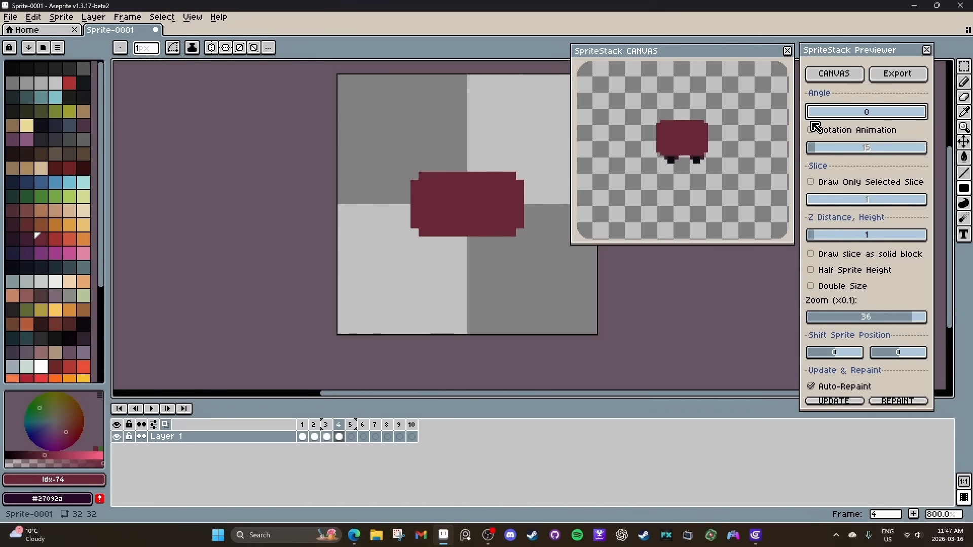
On frame 5, draw a filled 8 by 8 px roof in palette colour 75 centred on the body and check the preview.
{"action": "left_click_drag", "start_coordinate": [314, 437], "coordinate": [328, 446]}
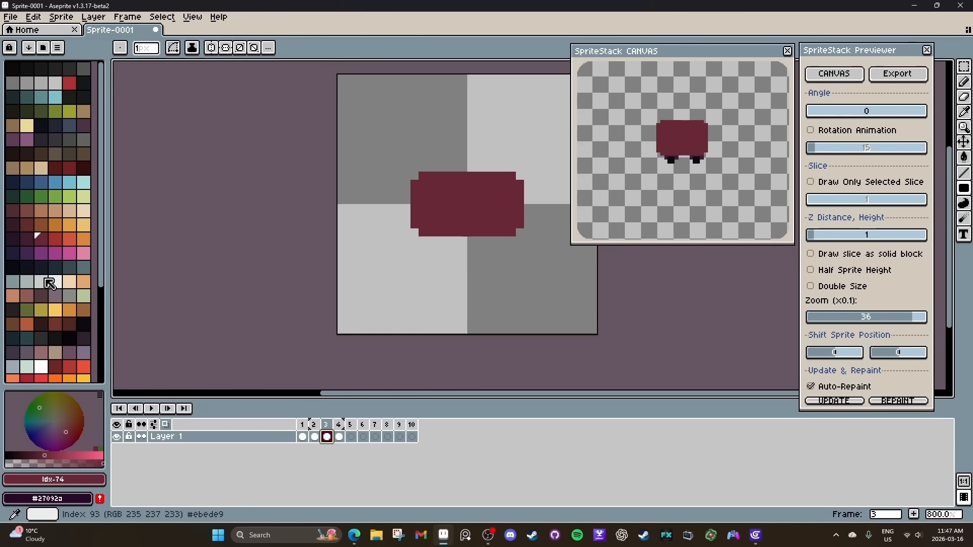
{"action": "left_click", "coordinate": [55, 239]}
{"action": "left_click", "coordinate": [350, 437]}
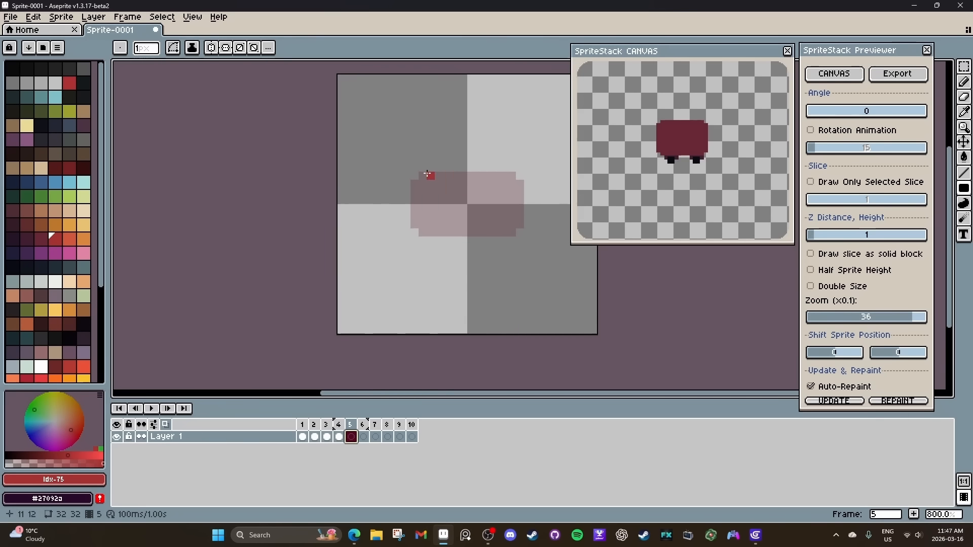
{"action": "left_click_drag", "start_coordinate": [431, 175], "coordinate": [497, 234]}
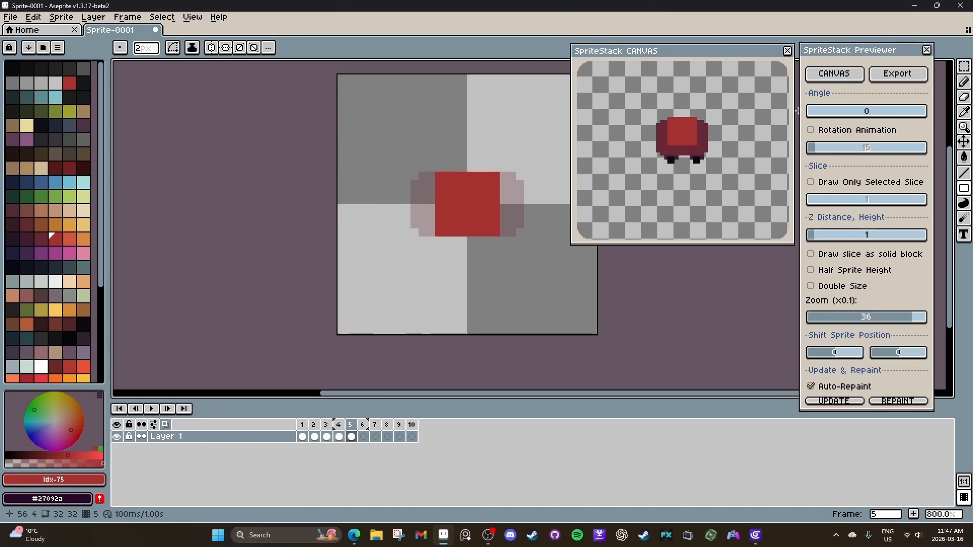
{"action": "mouse_move", "coordinate": [810, 112]}
{"action": "left_mouse_down"}
{"action": "mouse_move", "coordinate": [871, 119]}
{"action": "mouse_move", "coordinate": [797, 123]}
{"action": "left_mouse_up"}
On frame 4, paint light-blue windows in palette colour 52 at both short ends of the car body, checking the rotated preview.
{"action": "left_click", "coordinate": [339, 438]}
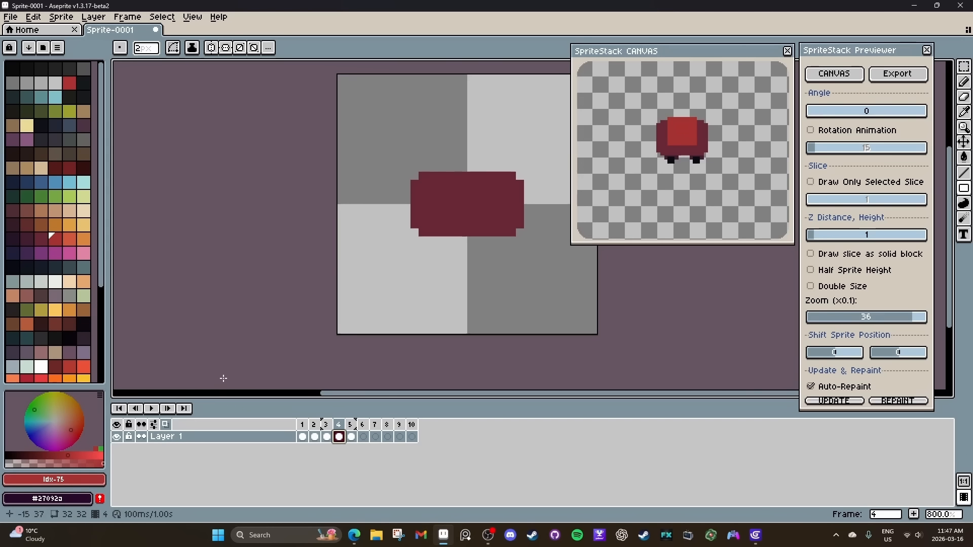
{"action": "left_click", "coordinate": [70, 182]}
{"action": "left_click_drag", "start_coordinate": [496, 188], "coordinate": [497, 217]}
{"action": "mouse_move", "coordinate": [504, 222]}
{"action": "left_mouse_down"}
{"action": "mouse_move", "coordinate": [512, 197]}
{"action": "mouse_move", "coordinate": [506, 217]}
{"action": "left_mouse_up"}
{"action": "left_click_drag", "start_coordinate": [887, 113], "coordinate": [805, 126]}
{"action": "left_click", "coordinate": [438, 194]}
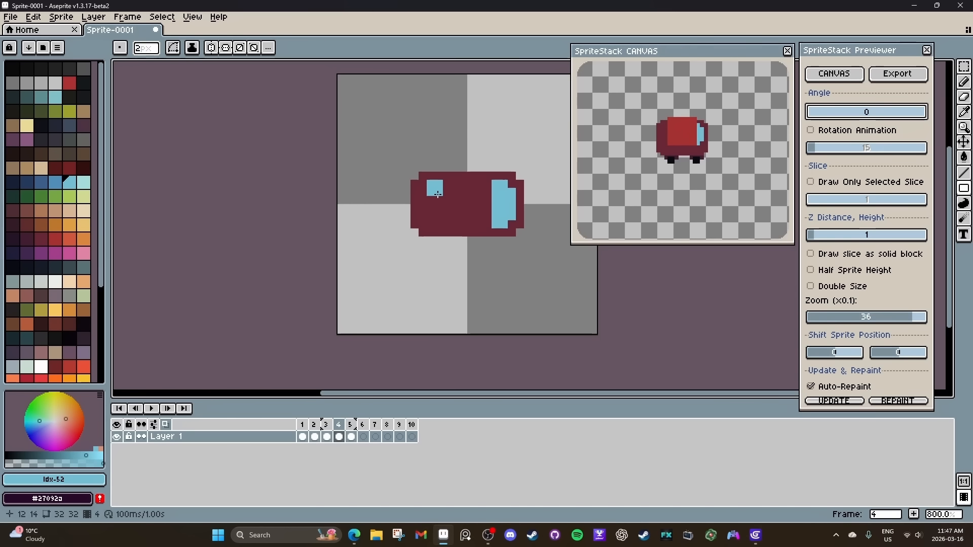
{"action": "mouse_move", "coordinate": [437, 196]}
{"action": "left_mouse_down"}
{"action": "mouse_move", "coordinate": [431, 210]}
{"action": "mouse_move", "coordinate": [442, 219]}
{"action": "mouse_move", "coordinate": [432, 215]}
{"action": "mouse_move", "coordinate": [438, 192]}
{"action": "left_mouse_up"}
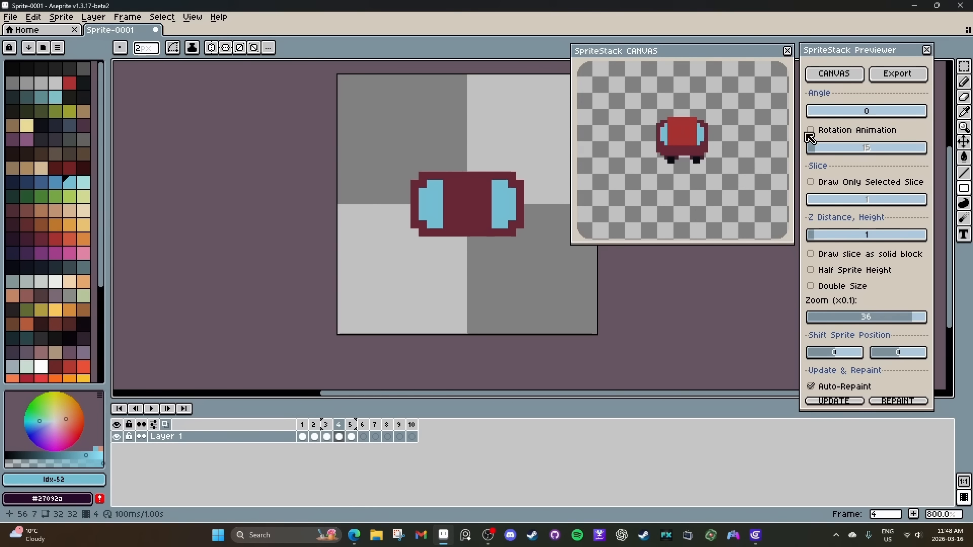
{"action": "left_click_drag", "start_coordinate": [819, 119], "coordinate": [809, 120]}
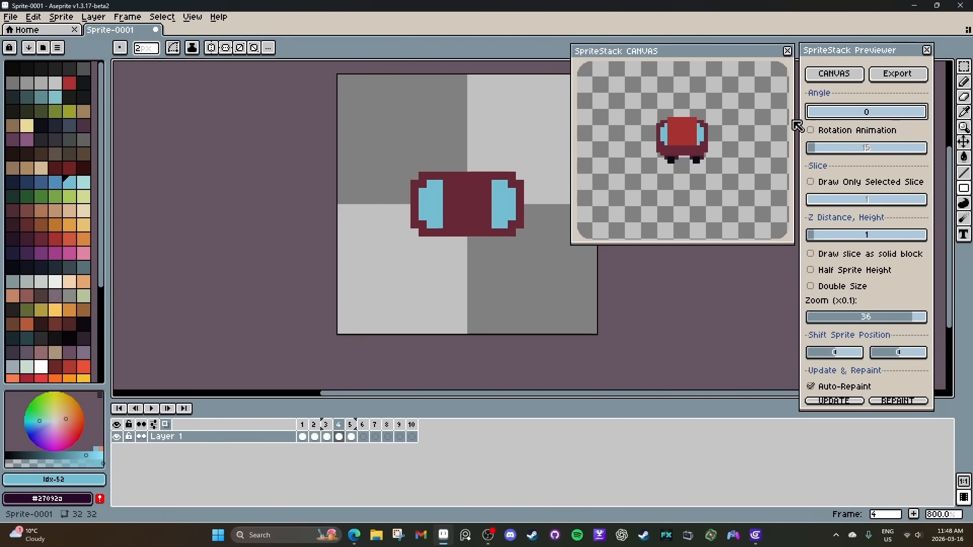
Try a light-blue side window along one long edge of the body, first on frame 4 and again on frame 3.
{"action": "left_click", "coordinate": [327, 437]}
{"action": "left_click", "coordinate": [339, 437]}
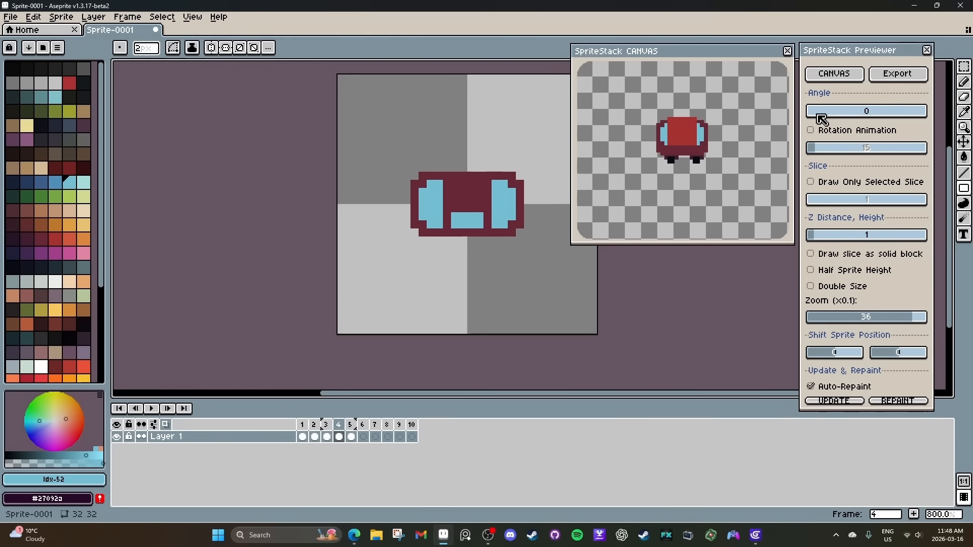
{"action": "left_click_drag", "start_coordinate": [823, 118], "coordinate": [793, 125]}
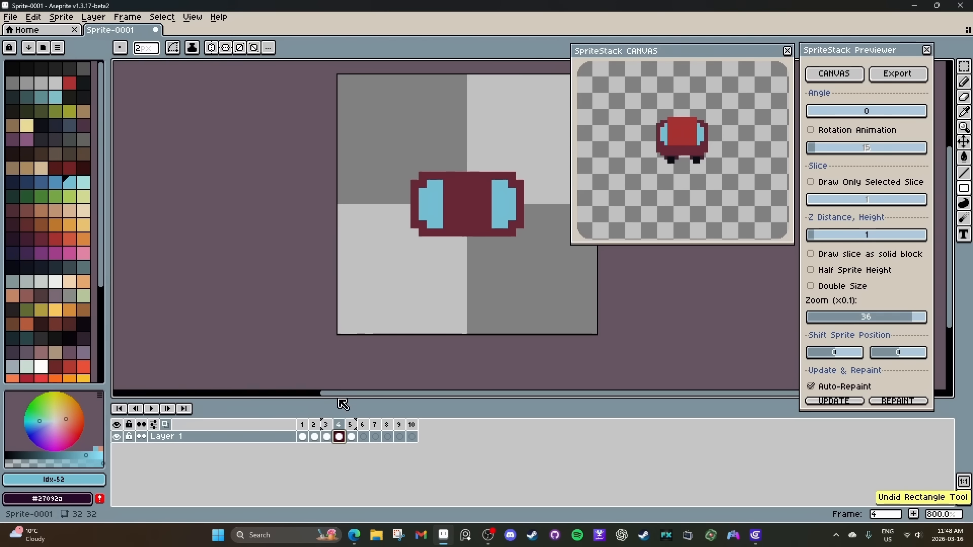
{"action": "left_click", "coordinate": [327, 436]}
{"action": "mouse_move", "coordinate": [455, 221]}
{"action": "left_mouse_down"}
{"action": "mouse_move", "coordinate": [478, 222]}
{"action": "mouse_move", "coordinate": [467, 212]}
{"action": "left_mouse_up"}
{"action": "mouse_move", "coordinate": [845, 123]}
{"action": "left_mouse_down"}
{"action": "mouse_move", "coordinate": [828, 117]}
{"action": "mouse_move", "coordinate": [877, 119]}
{"action": "left_mouse_up"}
Try a shape in palette colour 76 over the roof on frame 6, undo it and rotate the preview.
{"action": "left_click", "coordinate": [350, 437]}
{"action": "left_click", "coordinate": [364, 437]}
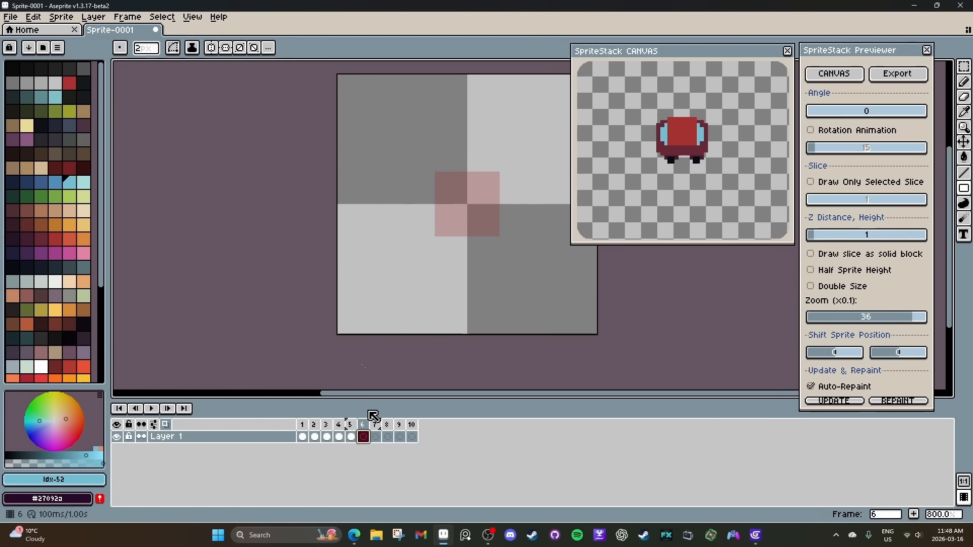
{"action": "left_click", "coordinate": [55, 239]}
{"action": "key", "text": "bracketright"}
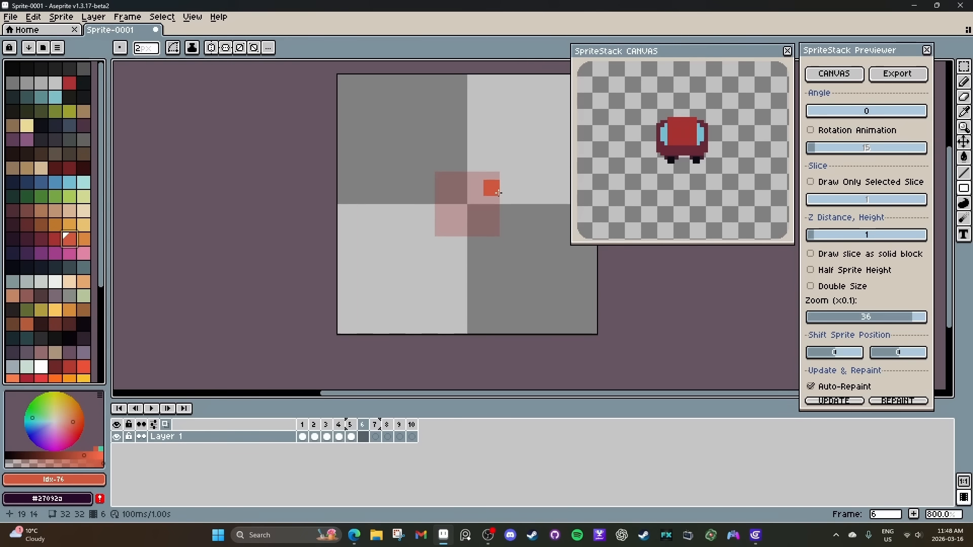
{"action": "mouse_move", "coordinate": [440, 197]}
{"action": "left_mouse_down"}
{"action": "mouse_move", "coordinate": [494, 204]}
{"action": "mouse_move", "coordinate": [461, 215]}
{"action": "left_mouse_up"}
{"action": "key", "text": "ctrl+z"}
{"action": "key", "text": "ctrl+z"}
{"action": "left_click_drag", "start_coordinate": [817, 111], "coordinate": [930, 113]}
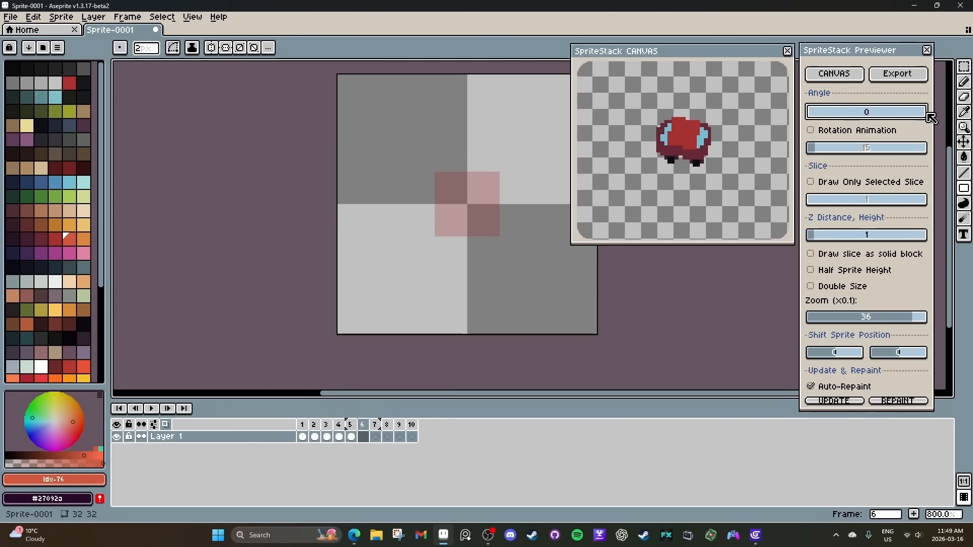
Fill the car body on frame 2 with the darker palette colour 73 and check it in the rotated preview.
{"action": "left_click", "coordinate": [314, 436]}
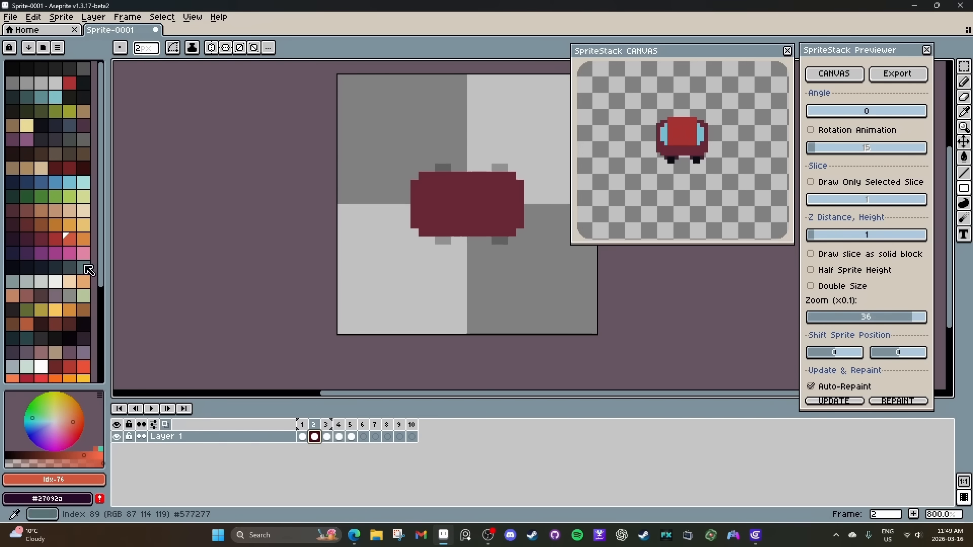
{"action": "left_click", "coordinate": [30, 244]}
{"action": "key", "text": "g"}
{"action": "left_click", "coordinate": [476, 203]}
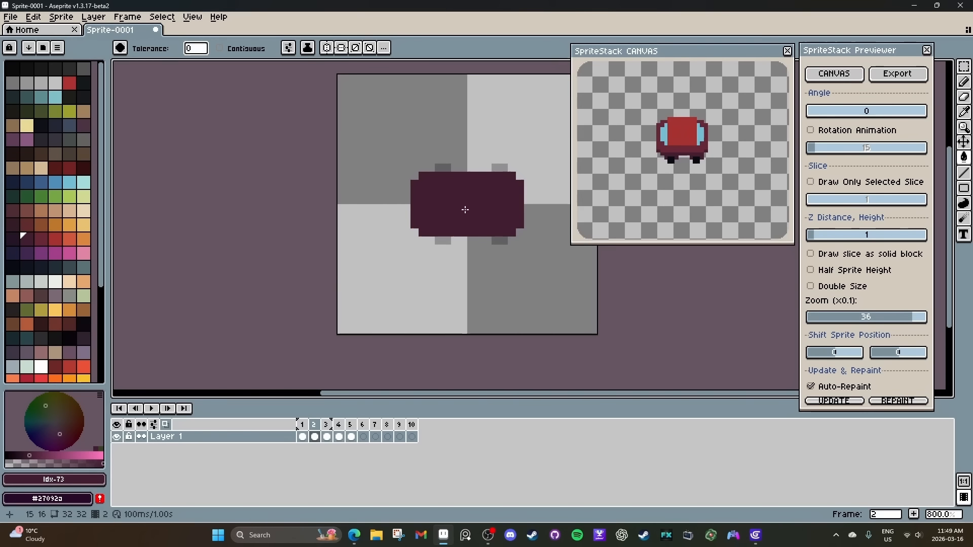
{"action": "left_click_drag", "start_coordinate": [826, 112], "coordinate": [800, 115]}
On frame 6, place a single antenna pixel in palette colour 84 at one end of the roof.
{"action": "left_click", "coordinate": [363, 439]}
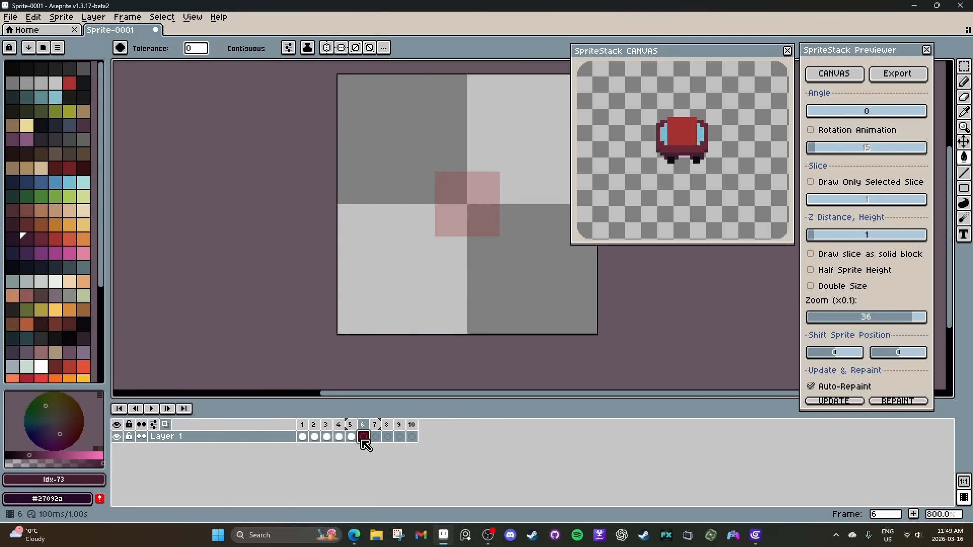
{"action": "left_click", "coordinate": [14, 269]}
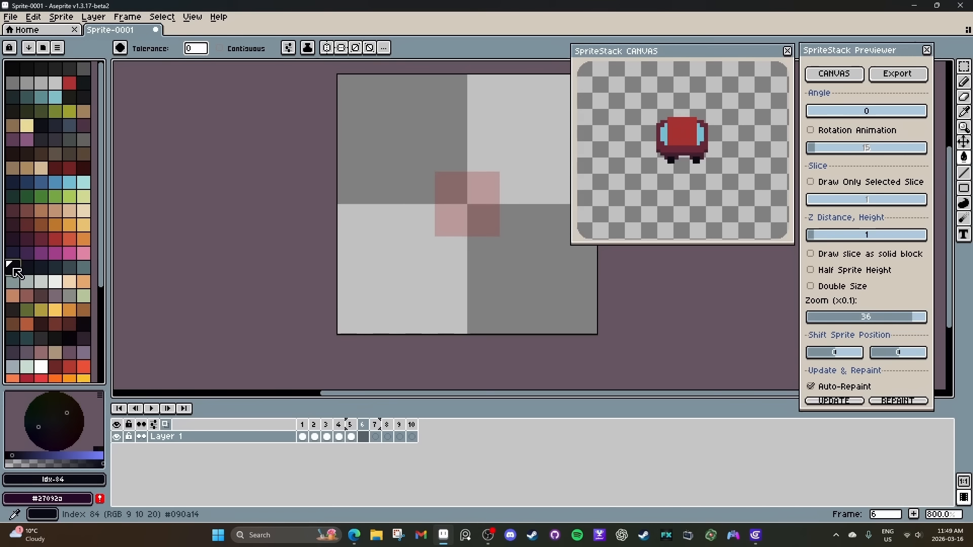
{"action": "left_click", "coordinate": [438, 191]}
{"action": "key", "text": "ctrl+z"}
{"action": "key", "text": "b"}
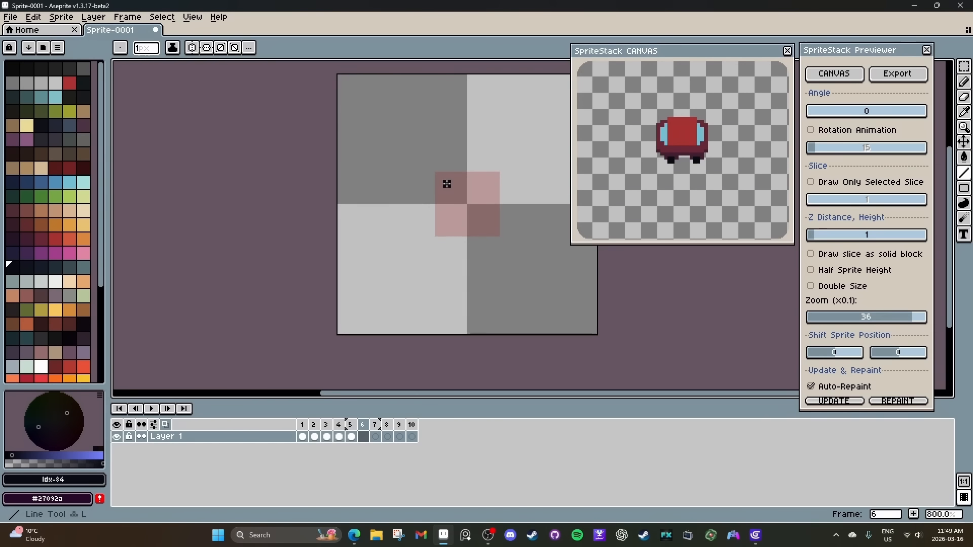
{"action": "left_click", "coordinate": [438, 191]}
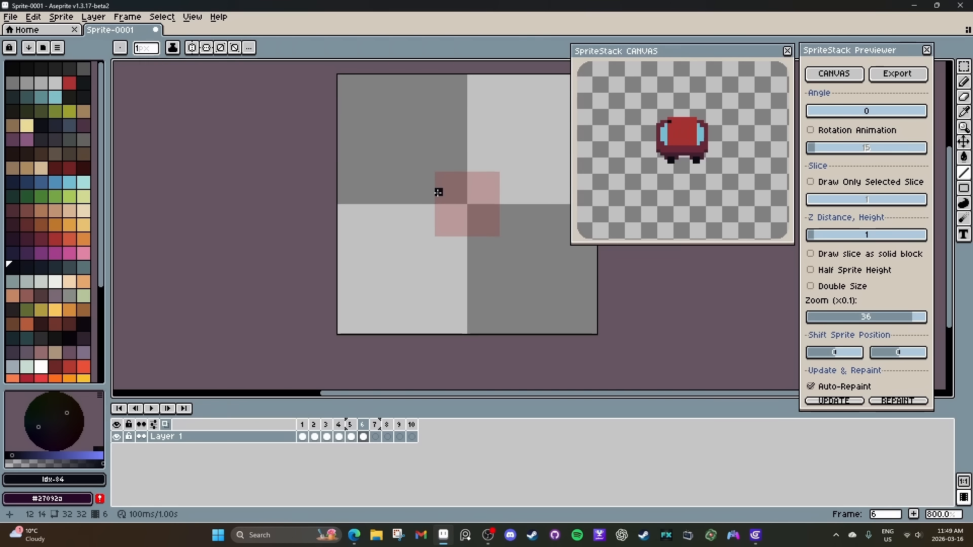
Try extending the antenna pixel on frame 6 into a line about 6 px long, check the rotated preview and undo it.
{"action": "left_click_drag", "start_coordinate": [439, 192], "coordinate": [438, 151]}
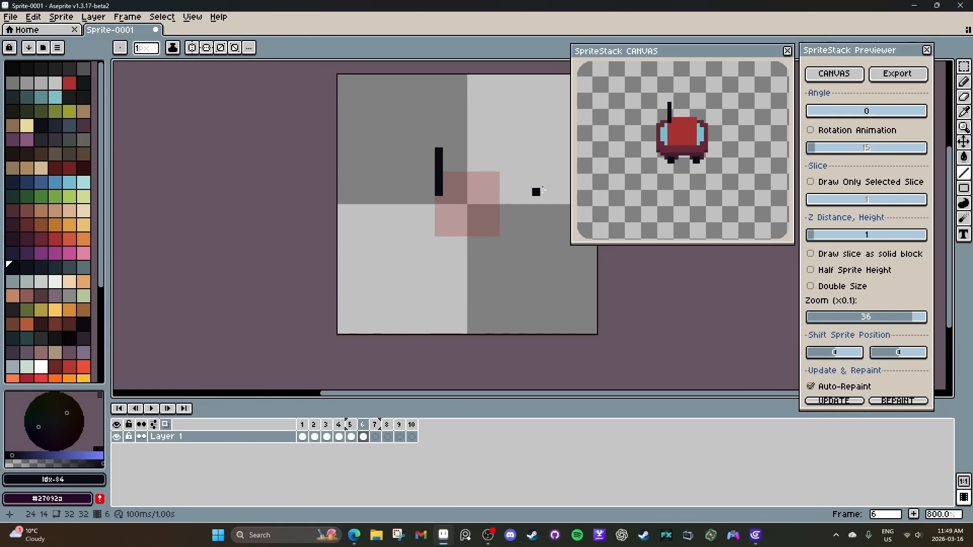
{"action": "left_click_drag", "start_coordinate": [811, 114], "coordinate": [923, 115]}
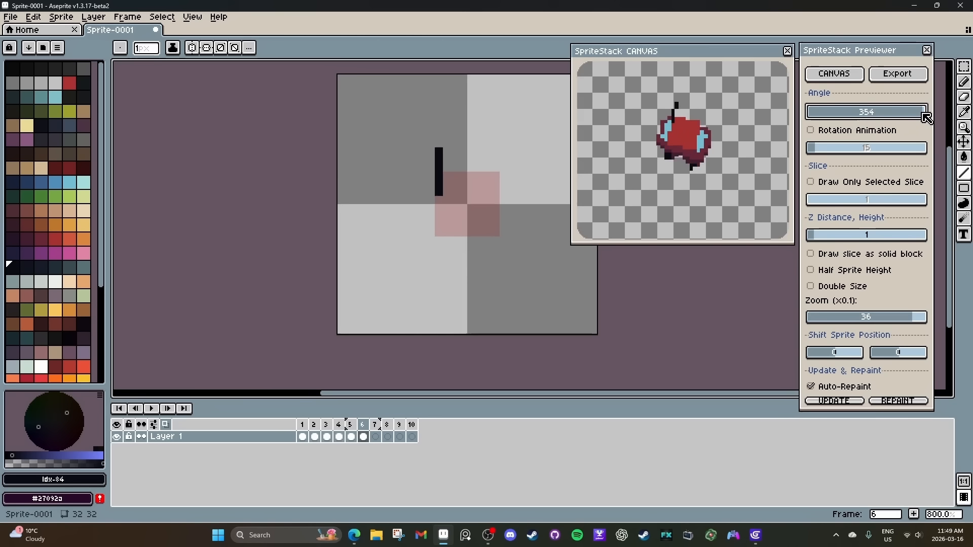
{"action": "key", "text": "ctrl+z"}
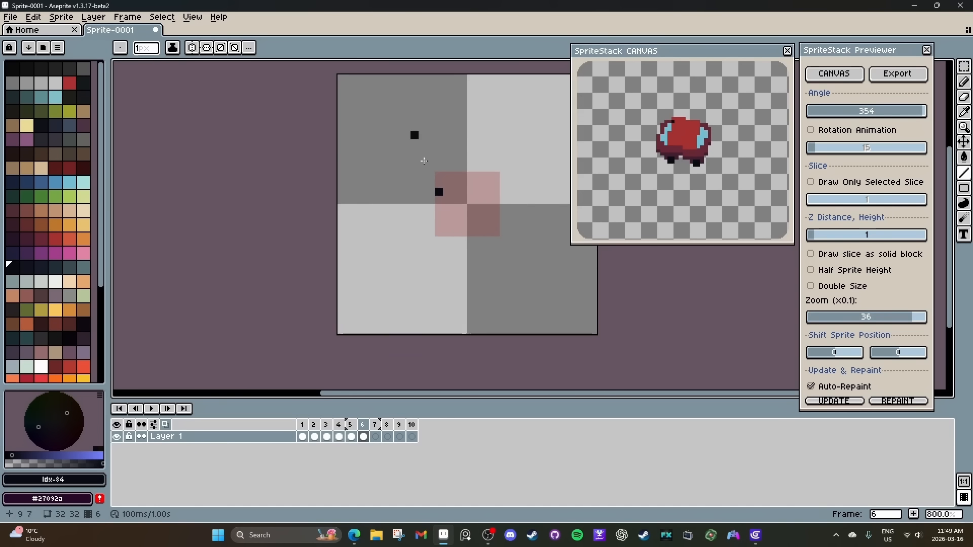
Repeat the antenna pixel in colour 84 at the same spot on frames 7 to 10 and check the rotated preview.
{"action": "key", "text": "Right"}
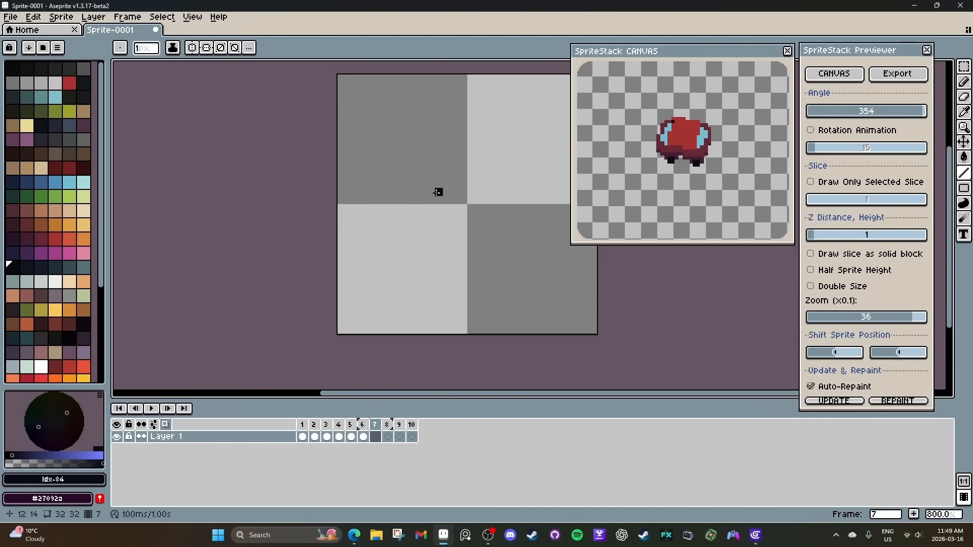
{"action": "key", "text": "Right"}
{"action": "left_click", "coordinate": [437, 192]}
{"action": "key", "text": "Right"}
{"action": "left_click", "coordinate": [438, 192]}
{"action": "key", "text": "Right"}
{"action": "left_click", "coordinate": [438, 192]}
{"action": "mouse_move", "coordinate": [817, 113]}
{"action": "left_mouse_down"}
{"action": "mouse_move", "coordinate": [871, 120]}
{"action": "mouse_move", "coordinate": [807, 113]}
{"action": "left_mouse_up"}
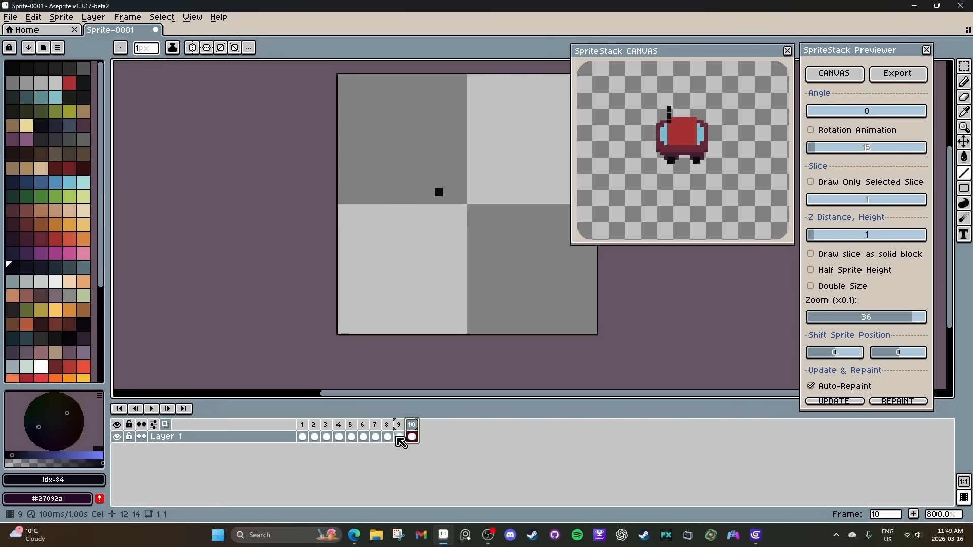
Recolour the antenna pixel on frame 9 with light palette colour 53 and check it in the rotated preview.
{"action": "left_click", "coordinate": [89, 184]}
{"action": "key", "text": "Left"}
{"action": "left_click", "coordinate": [438, 193]}
{"action": "mouse_move", "coordinate": [835, 112]}
{"action": "left_mouse_down"}
{"action": "mouse_move", "coordinate": [860, 113]}
{"action": "mouse_move", "coordinate": [808, 115]}
{"action": "mouse_move", "coordinate": [874, 122]}
{"action": "mouse_move", "coordinate": [803, 125]}
{"action": "left_mouse_up"}
On frame 5, paint tapered side windows two pixels deep along both long edges of the red cabin in palette colour 52.
{"action": "left_click", "coordinate": [363, 437]}
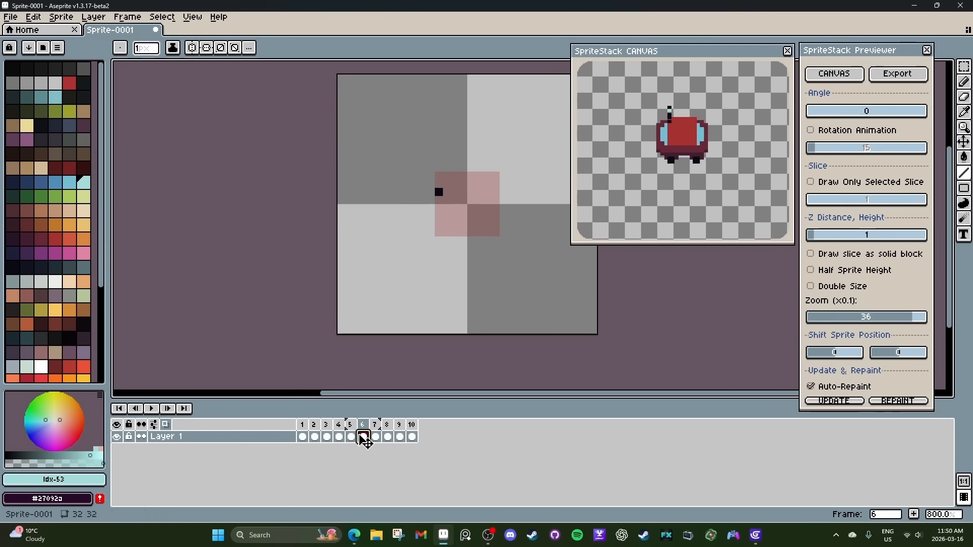
{"action": "left_click", "coordinate": [351, 437]}
{"action": "key", "text": "["}
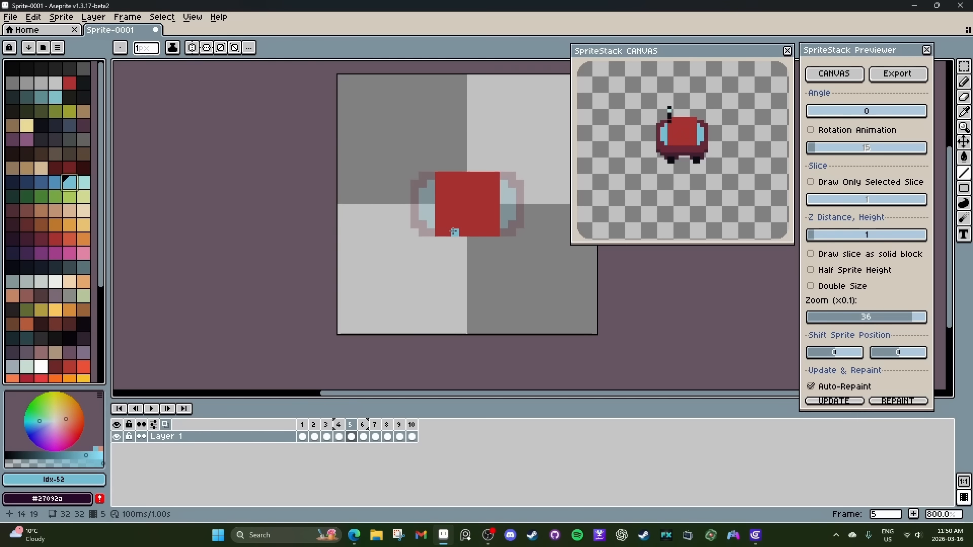
{"action": "left_click_drag", "start_coordinate": [453, 233], "coordinate": [474, 231]}
{"action": "left_click", "coordinate": [471, 224]}
{"action": "left_click", "coordinate": [463, 224]}
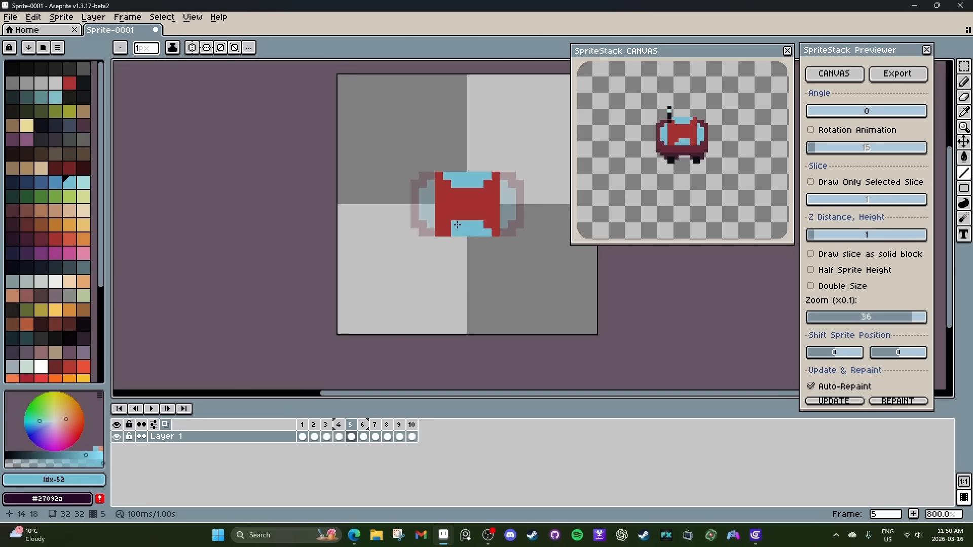
{"action": "left_click", "coordinate": [445, 233]}
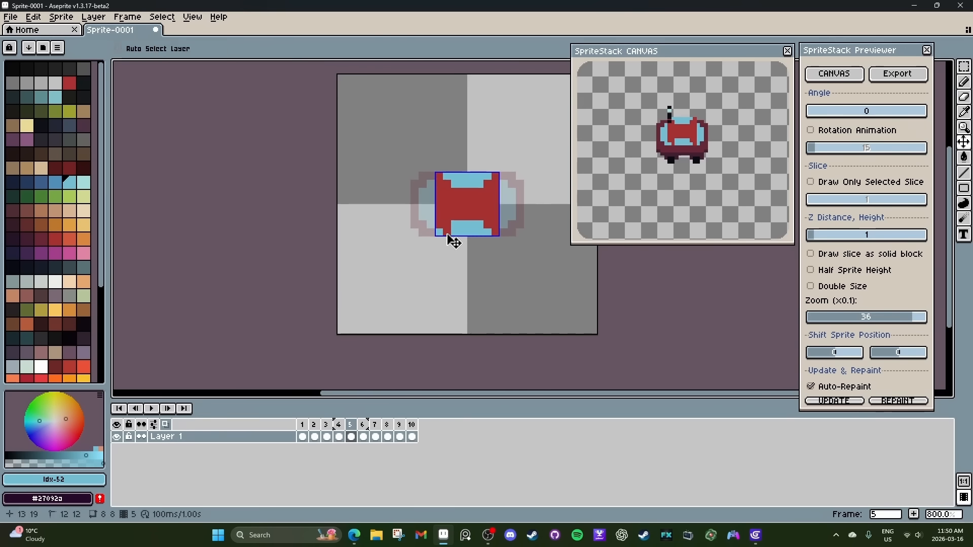
Duplicate frame 5 as a new frame and cover the side windows on frame 6 with roof red #a53030.
{"action": "left_click", "coordinate": [363, 438]}
{"action": "right_click", "coordinate": [350, 424]}
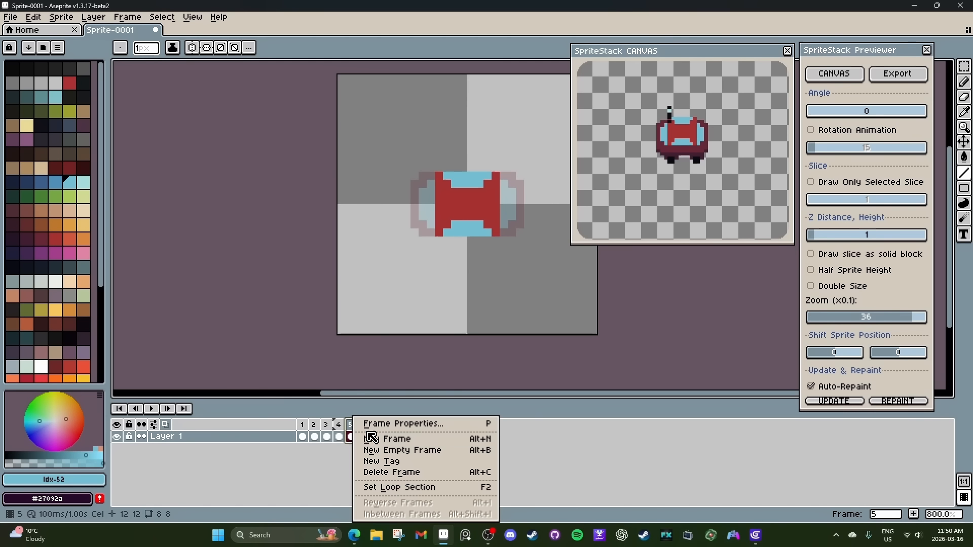
{"action": "left_click", "coordinate": [379, 442]}
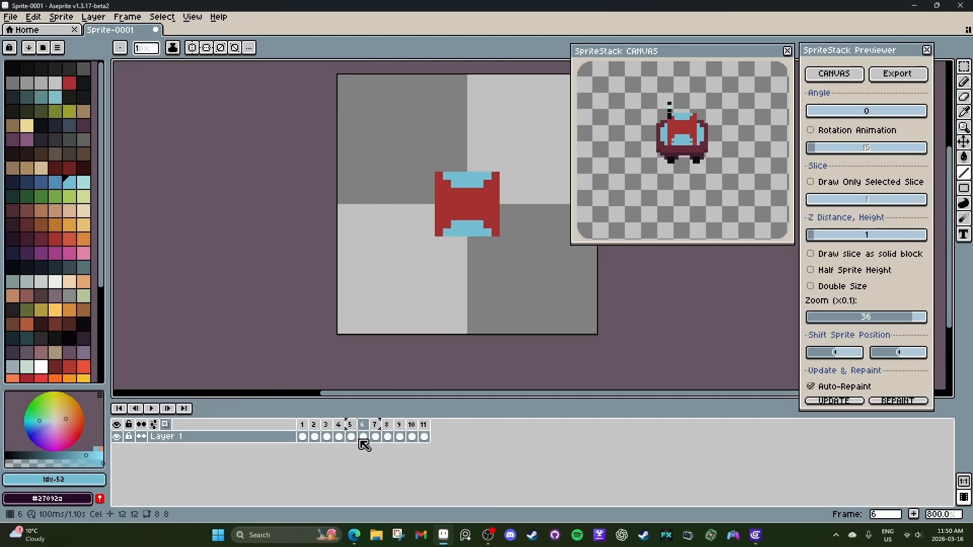
{"action": "left_click", "coordinate": [446, 217], "text": "alt"}
{"action": "mouse_move", "coordinate": [449, 224]}
{"action": "left_mouse_down"}
{"action": "mouse_move", "coordinate": [482, 225]}
{"action": "mouse_move", "coordinate": [446, 232]}
{"action": "left_mouse_up"}
{"action": "left_click_drag", "start_coordinate": [448, 183], "coordinate": [489, 177]}
On frame 5, trim the side windows to one-pixel strips, split each with a #a53030 pillar and check the rotated preview.
{"action": "key", "text": "comma"}
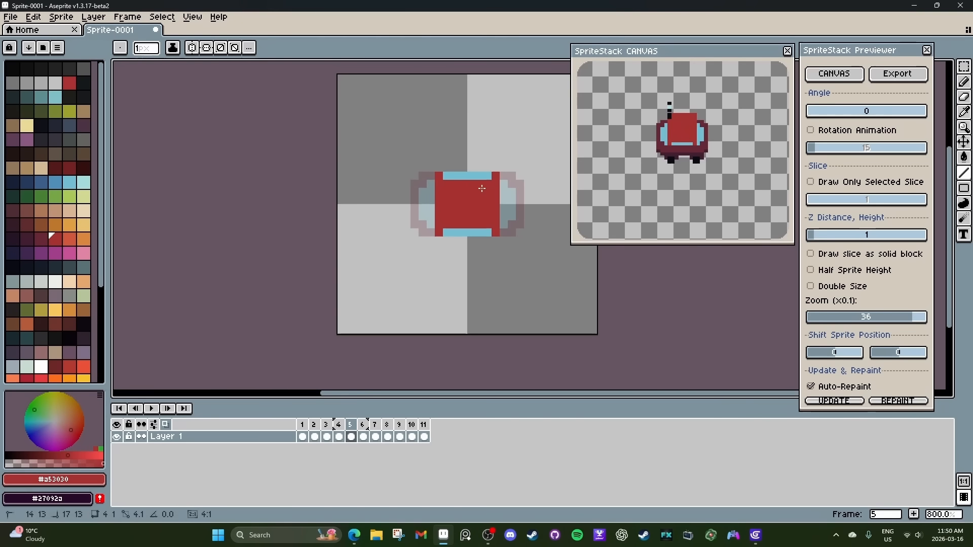
{"action": "left_click", "coordinate": [464, 234]}
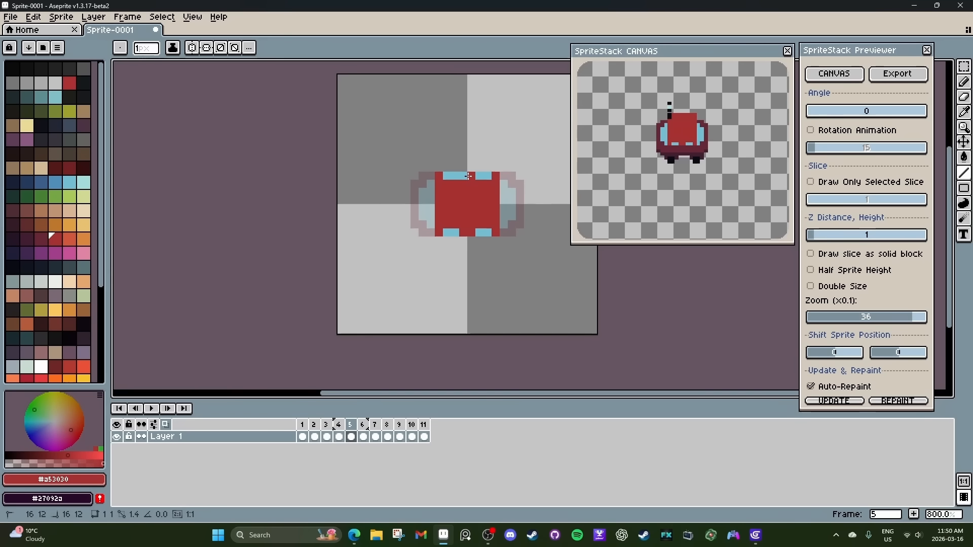
{"action": "left_click_drag", "start_coordinate": [861, 112], "coordinate": [807, 112]}
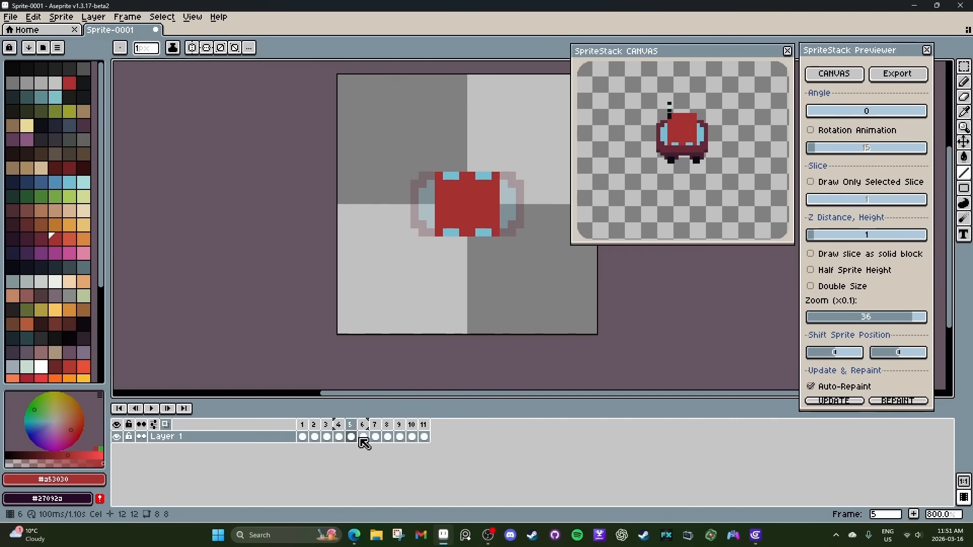
On frame 4, cover the outer column of the rear window with body colour #682737 and check the rotated preview.
{"action": "left_click", "coordinate": [363, 437]}
{"action": "left_click", "coordinate": [376, 436]}
{"action": "left_click", "coordinate": [339, 438]}
{"action": "left_click_drag", "start_coordinate": [876, 111], "coordinate": [808, 113]}
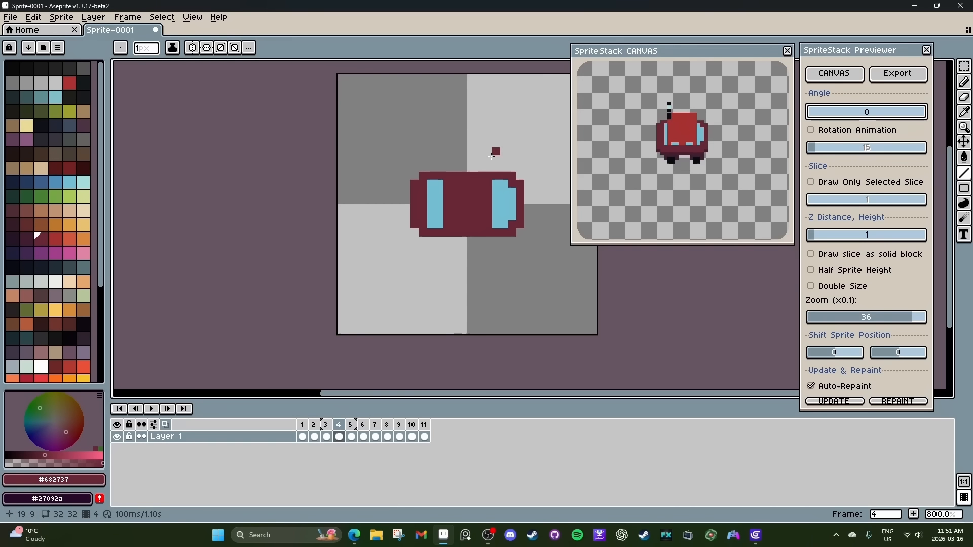
On frame 5, deepen the four side windows to three pixels in light blue #73bed3 and check the rotated preview.
{"action": "left_click", "coordinate": [363, 436]}
{"action": "left_click", "coordinate": [351, 437]}
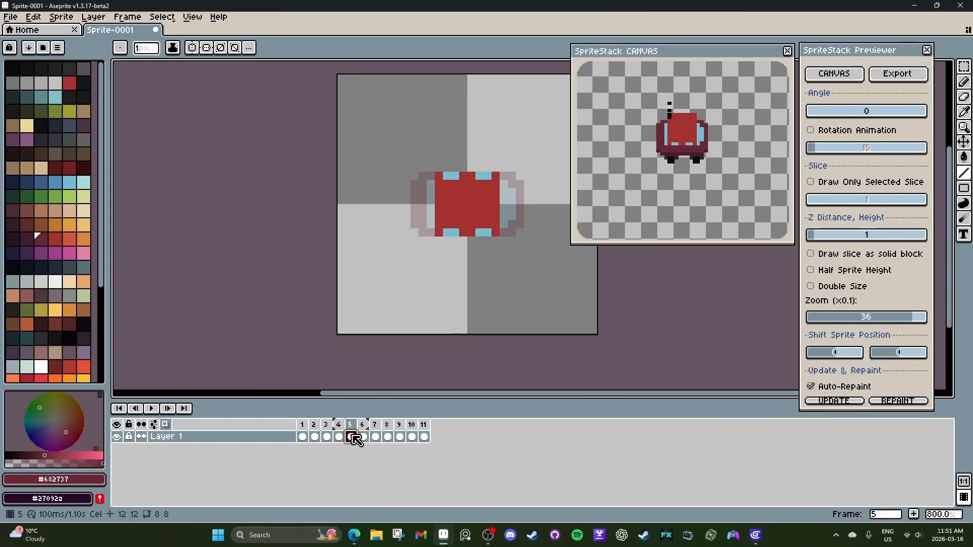
{"action": "left_click", "coordinate": [452, 231], "text": "alt"}
{"action": "left_click_drag", "start_coordinate": [447, 226], "coordinate": [456, 226]}
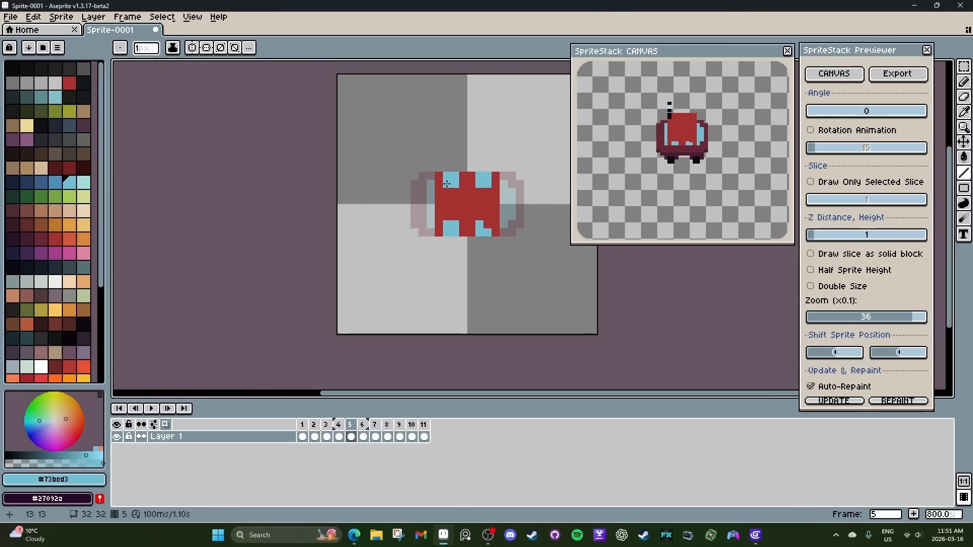
{"action": "left_click_drag", "start_coordinate": [478, 217], "coordinate": [487, 217]}
{"action": "left_click_drag", "start_coordinate": [826, 112], "coordinate": [768, 119]}
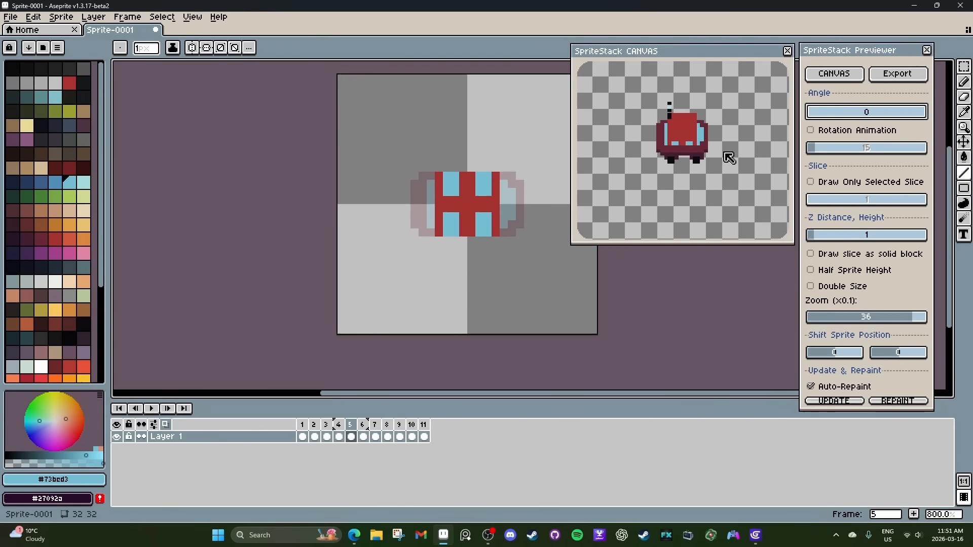
Try extending the cabin on frame 5 with #a53030 columns at its front and rear ends, and undo them.
{"action": "left_click", "coordinate": [327, 437]}
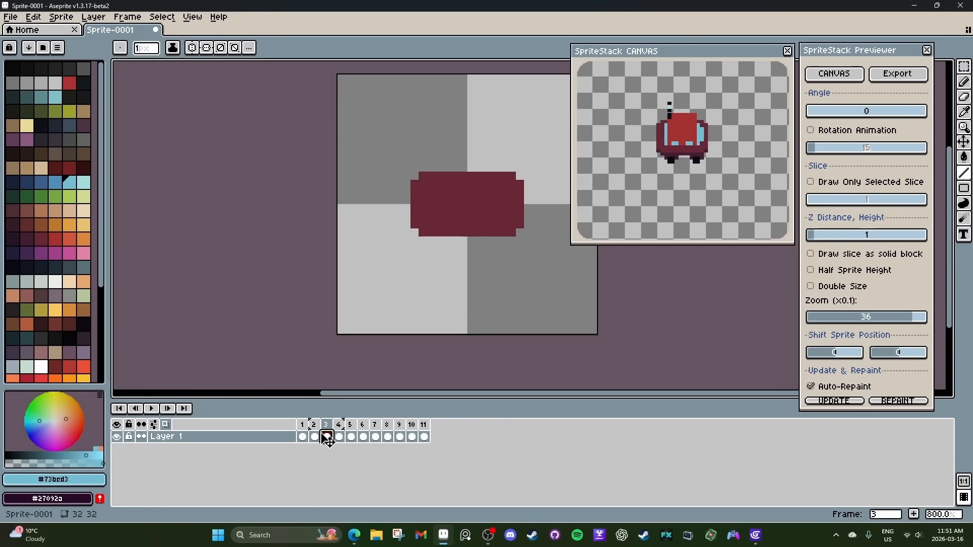
{"action": "left_click", "coordinate": [303, 437]}
{"action": "left_click", "coordinate": [364, 437]}
{"action": "left_click", "coordinate": [442, 196], "text": "alt"}
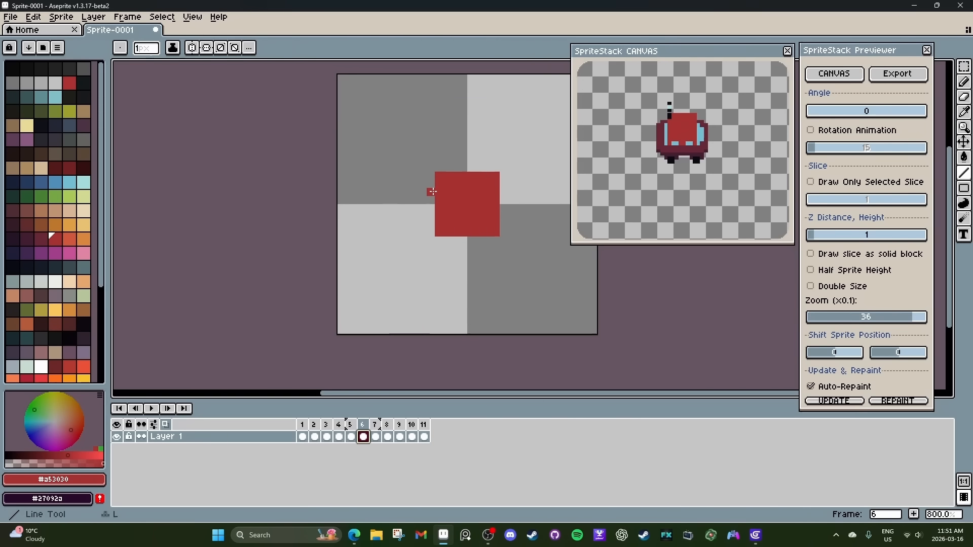
{"action": "key", "text": "Left"}
{"action": "left_click_drag", "start_coordinate": [430, 192], "coordinate": [430, 216]}
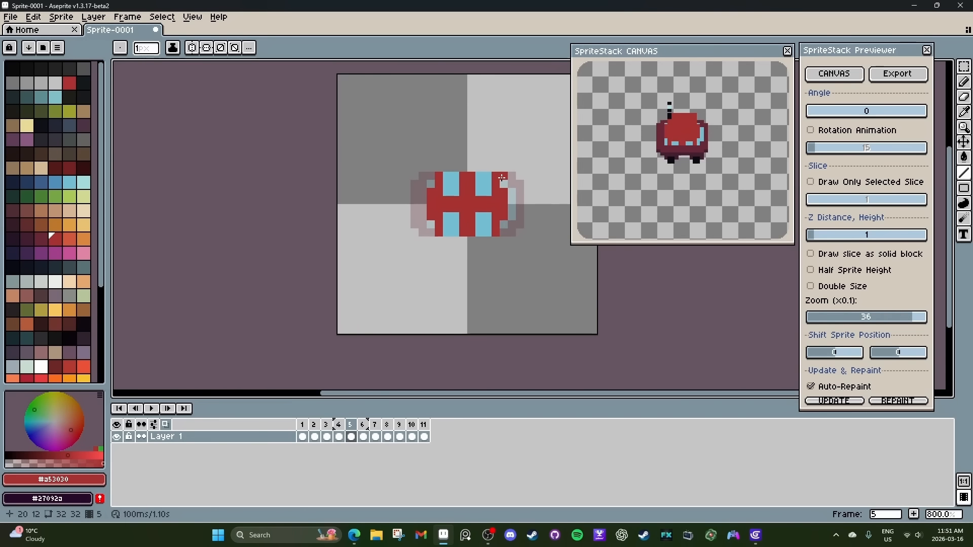
{"action": "key", "text": "ctrl+z"}
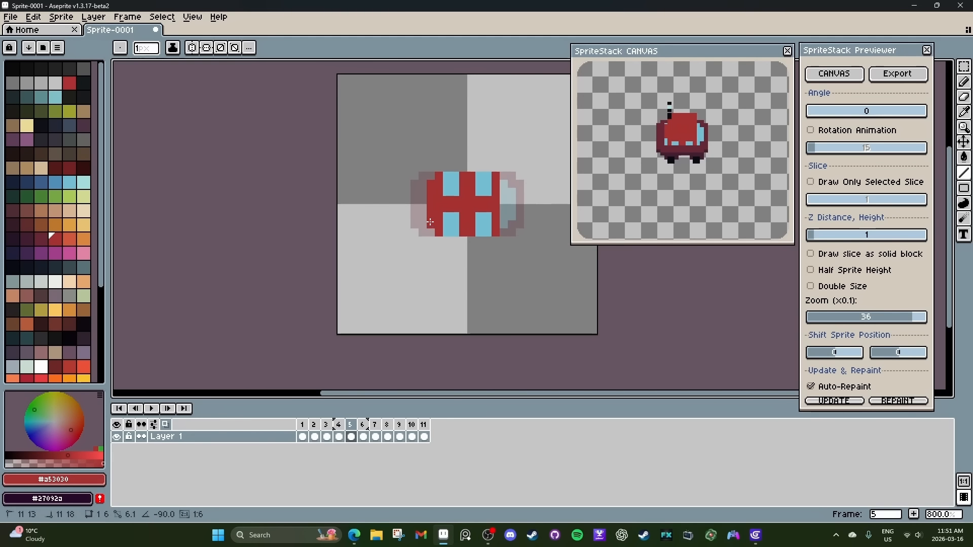
{"action": "left_click_drag", "start_coordinate": [425, 181], "coordinate": [425, 225]}
Paint the car's ends on frame 4 in #a53030, lengthen the nose on frame 3 with #682737 and check the rotated preview.
{"action": "key", "text": "Left"}
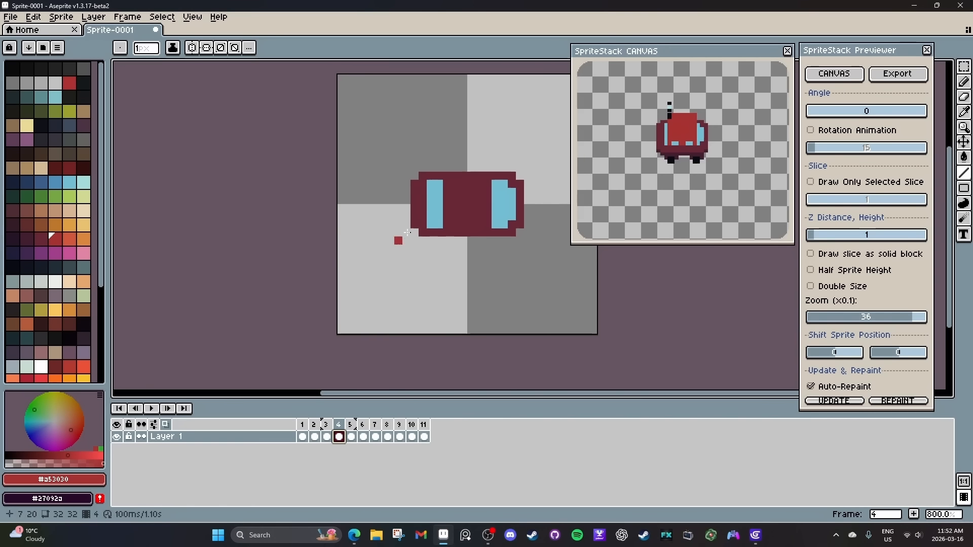
{"action": "left_click_drag", "start_coordinate": [415, 192], "coordinate": [414, 216]}
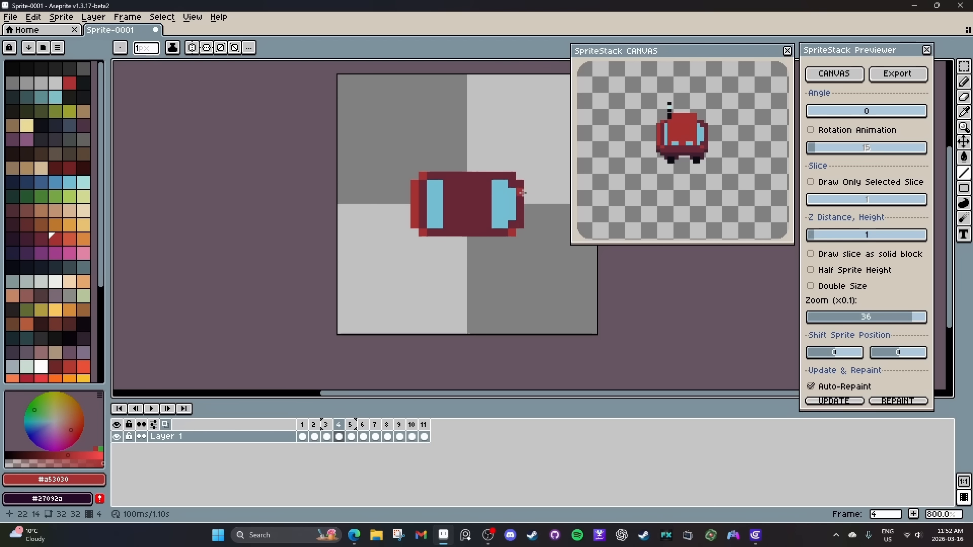
{"action": "left_click_drag", "start_coordinate": [528, 193], "coordinate": [529, 208]}
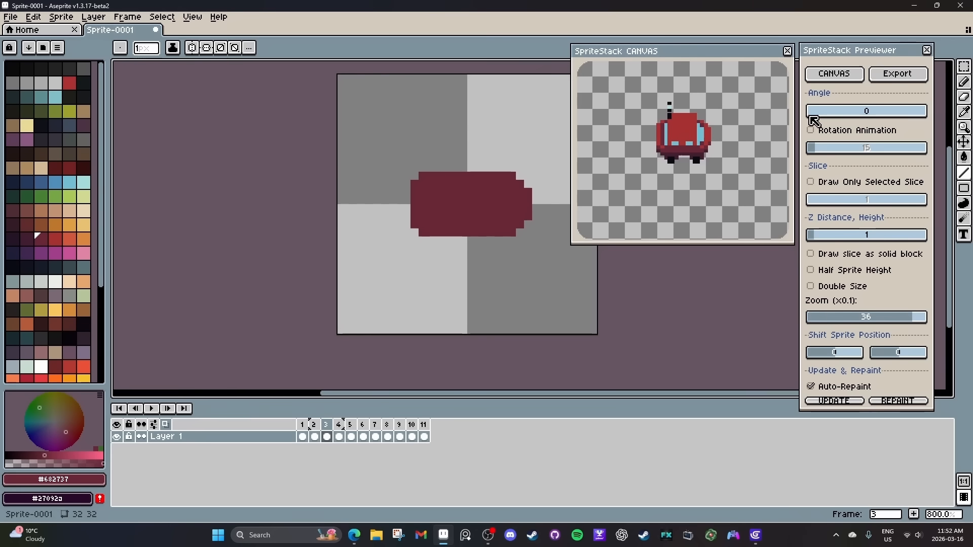
{"action": "mouse_move", "coordinate": [813, 116]}
{"action": "left_mouse_down"}
{"action": "mouse_move", "coordinate": [863, 114]}
{"action": "mouse_move", "coordinate": [806, 118]}
{"action": "left_mouse_up"}
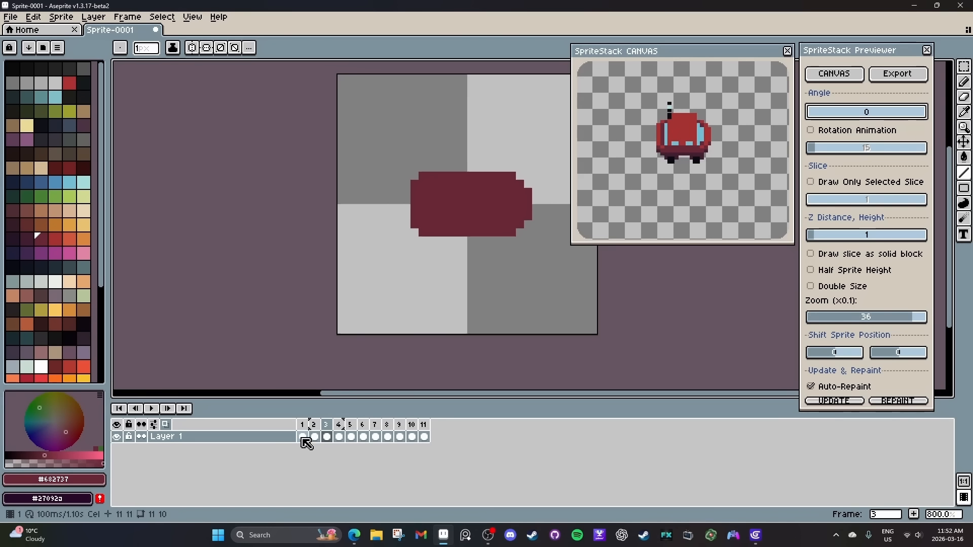
Shade the inner half of all four wheels on frame 1 with palette colour 86 and check the rotated preview.
{"action": "left_click", "coordinate": [303, 437]}
{"action": "key", "text": "i"}
{"action": "left_click", "coordinate": [26, 269]}
{"action": "key", "text": "l"}
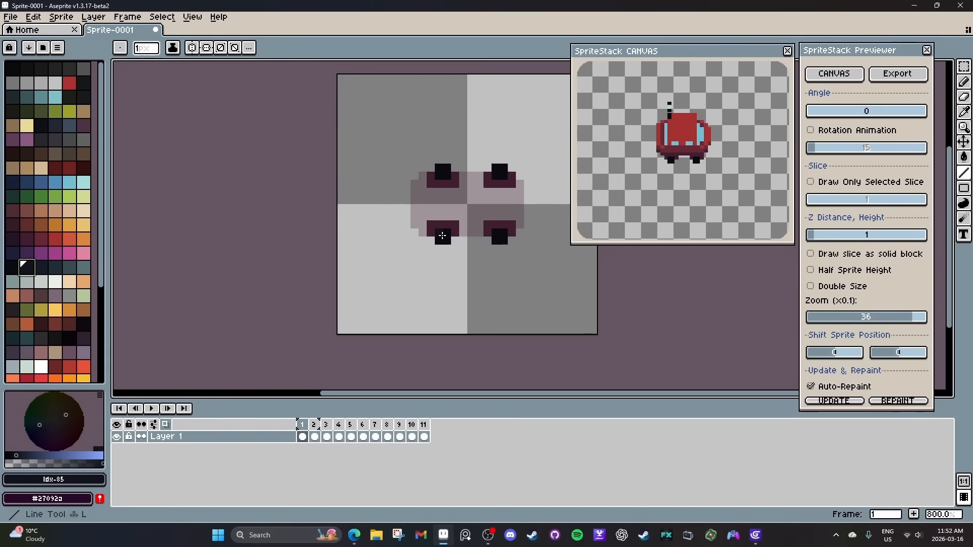
{"action": "key", "text": "bracketright"}
{"action": "left_click_drag", "start_coordinate": [436, 233], "coordinate": [501, 233]}
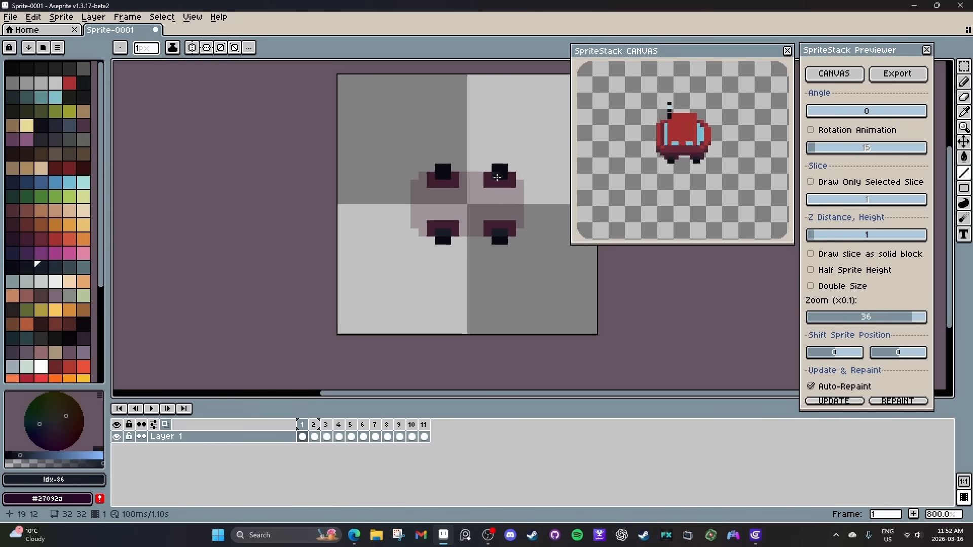
{"action": "key", "text": "ctrl+z"}
{"action": "key", "text": "ctrl+z"}
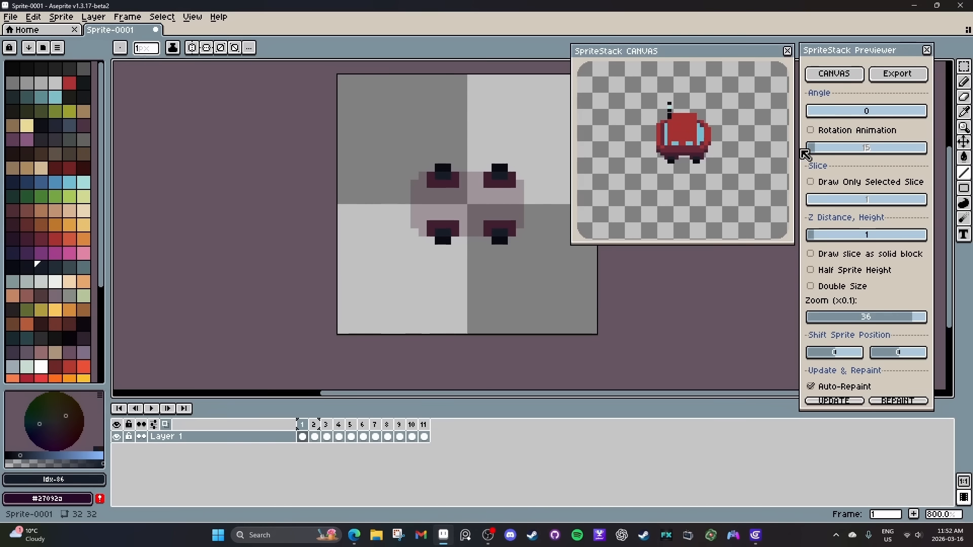
{"action": "left_click_drag", "start_coordinate": [907, 111], "coordinate": [789, 124]}
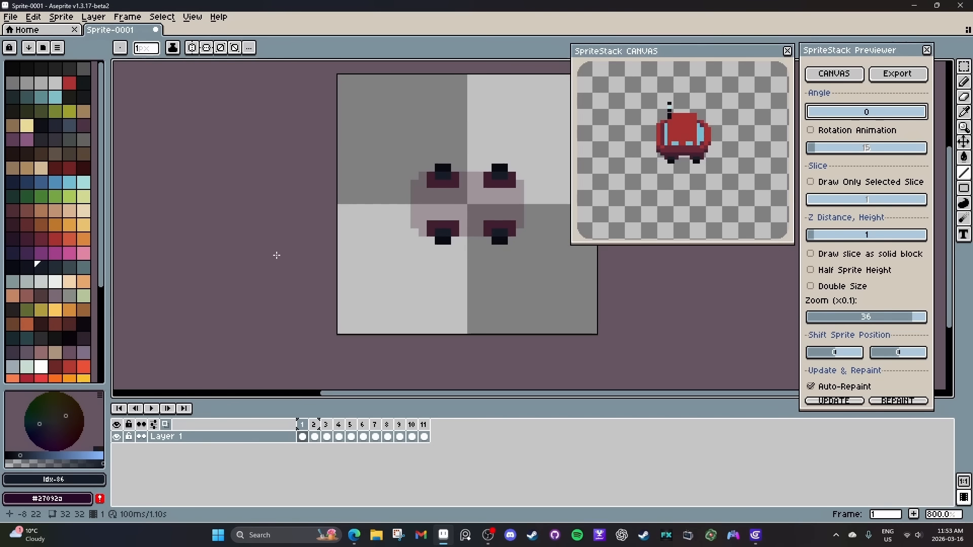
Export the stack as a new sprite with 16 directions, starting from 0 angle and using the height modifier.
{"action": "left_click", "coordinate": [896, 75]}
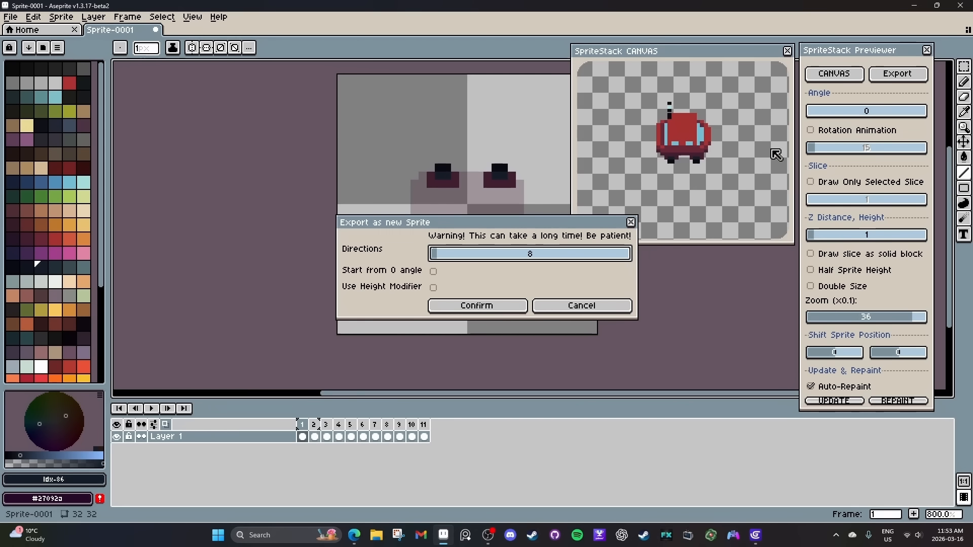
{"action": "left_click", "coordinate": [474, 308]}
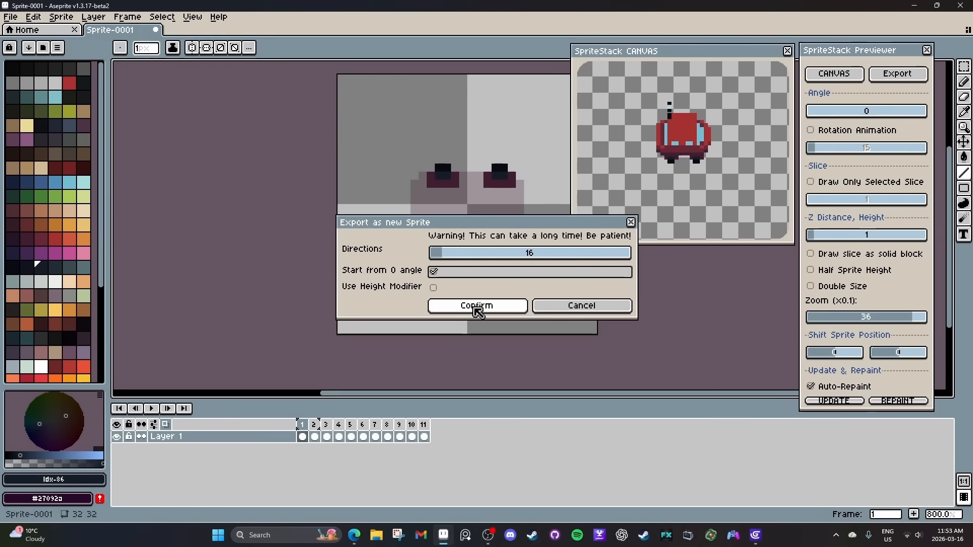
{"action": "left_click", "coordinate": [448, 288]}
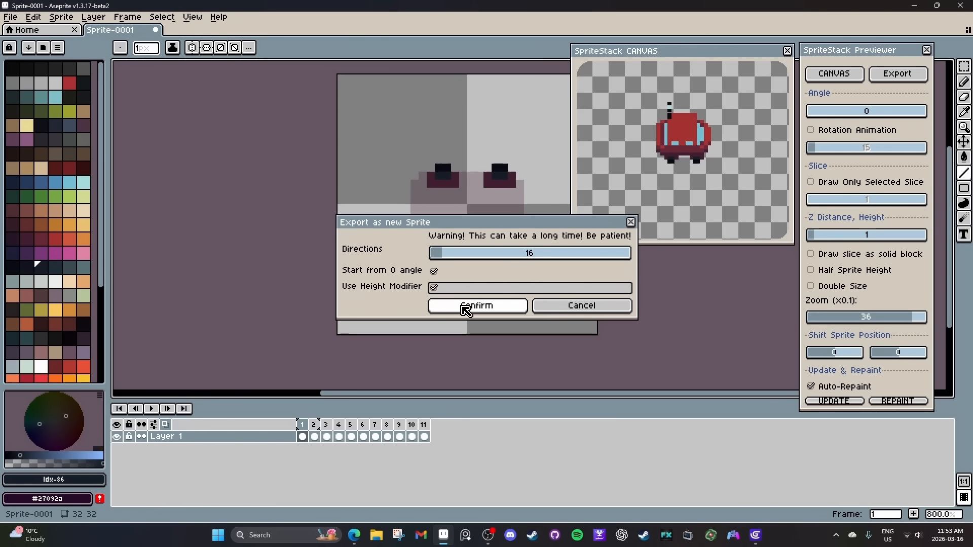
{"action": "left_click", "coordinate": [466, 306]}
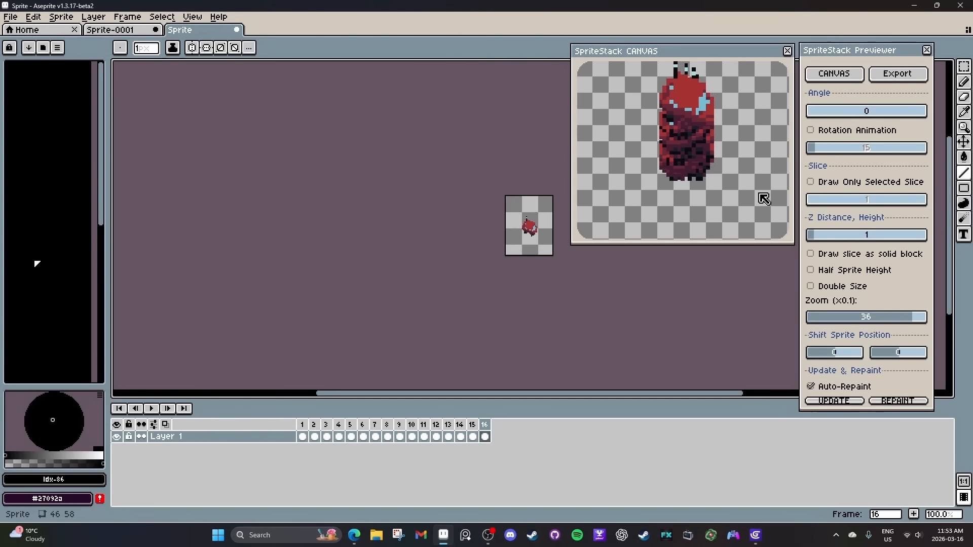
Review the rotated car views across the frames of the exported 16-direction sprite.
{"action": "left_click_drag", "start_coordinate": [304, 424], "coordinate": [448, 428]}
{"action": "left_click", "coordinate": [303, 436]}
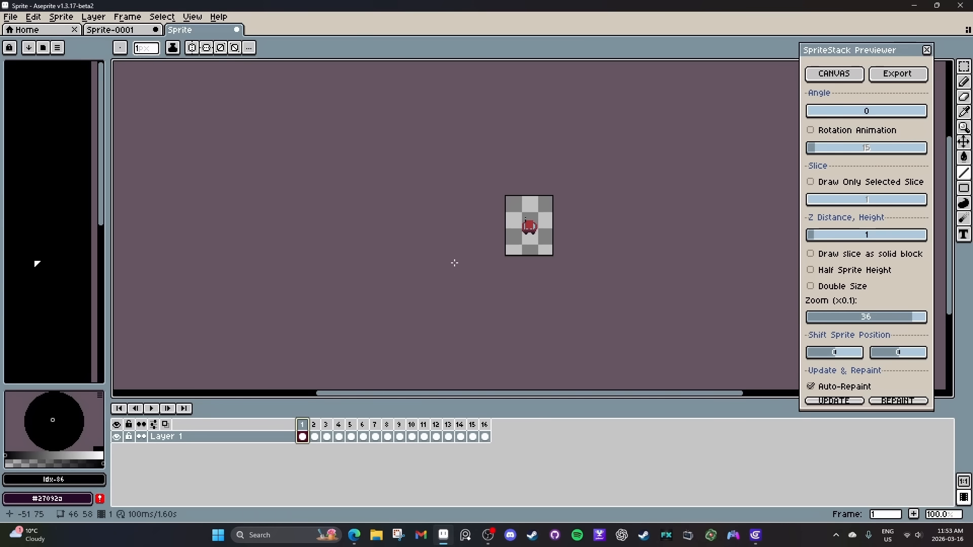
{"action": "scroll", "coordinate": [564, 219], "scroll_direction": "up", "scroll_amount": 3}
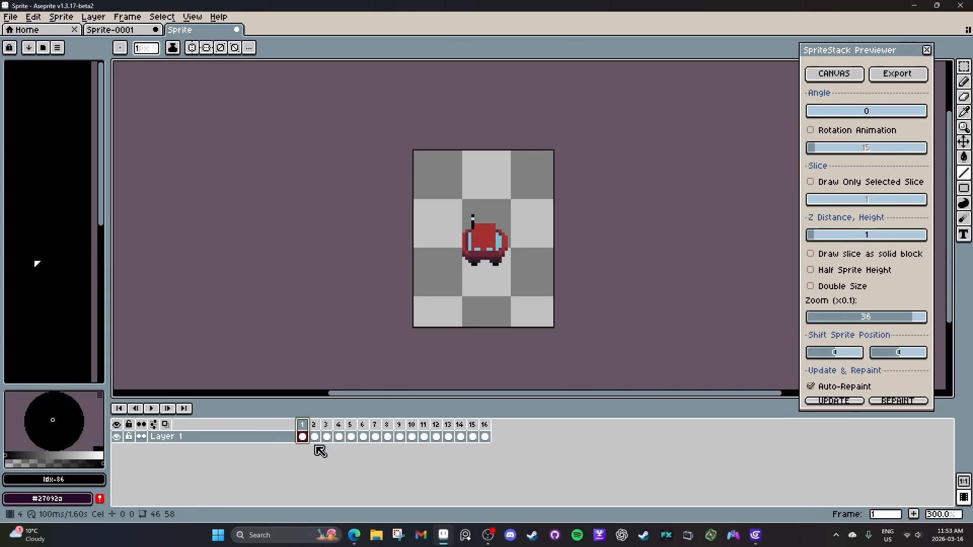
{"action": "left_click_drag", "start_coordinate": [318, 431], "coordinate": [387, 434]}
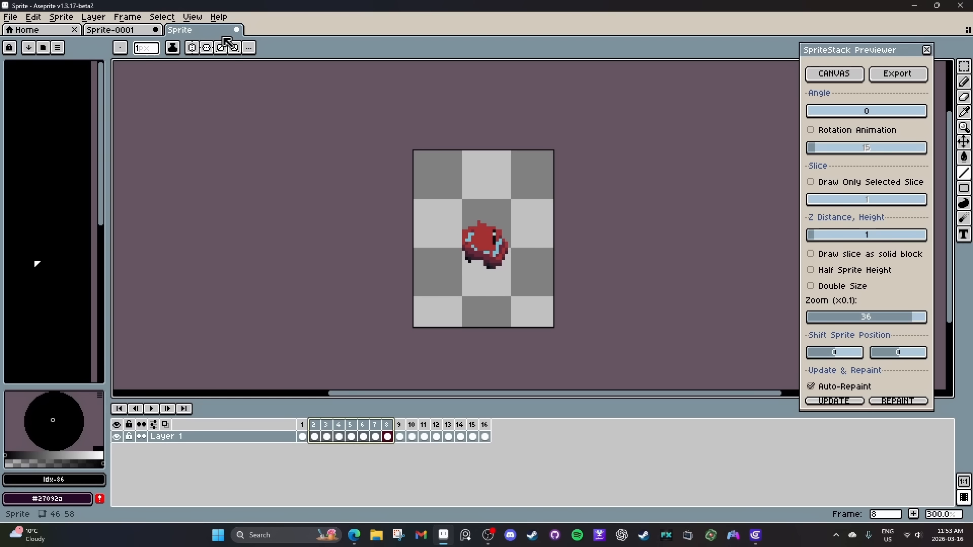
Close the 16-direction sprite, export 8 directions from 0 angle with the height modifier and review the resulting frames.
{"action": "left_click", "coordinate": [236, 29]}
{"action": "left_click", "coordinate": [462, 288]}
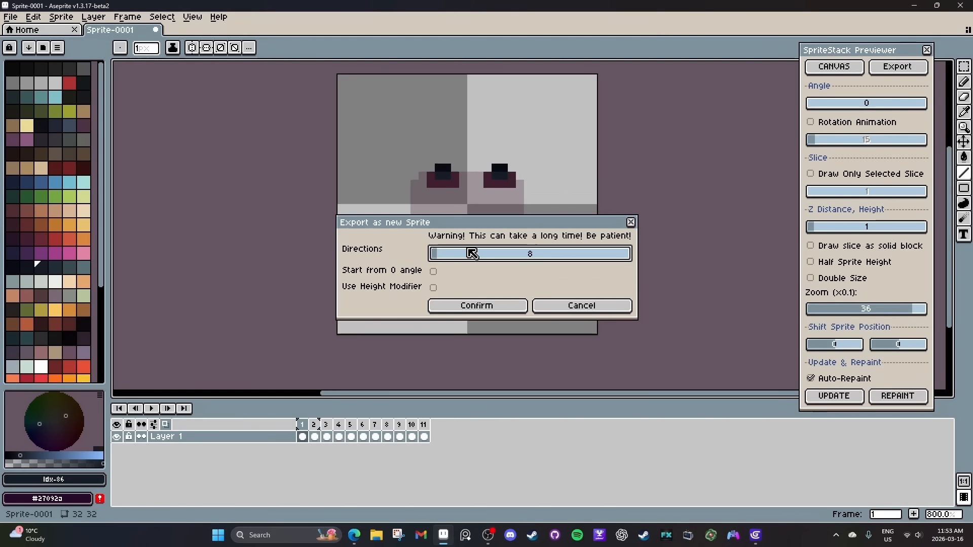
{"action": "left_click", "coordinate": [434, 272]}
{"action": "left_click", "coordinate": [436, 288]}
{"action": "left_click", "coordinate": [452, 305]}
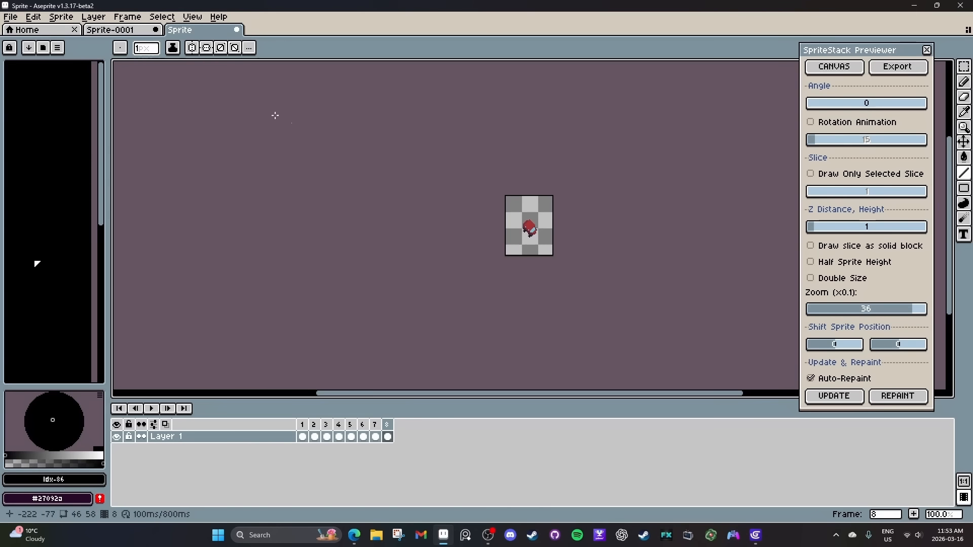
{"action": "left_click_drag", "start_coordinate": [307, 432], "coordinate": [340, 431]}
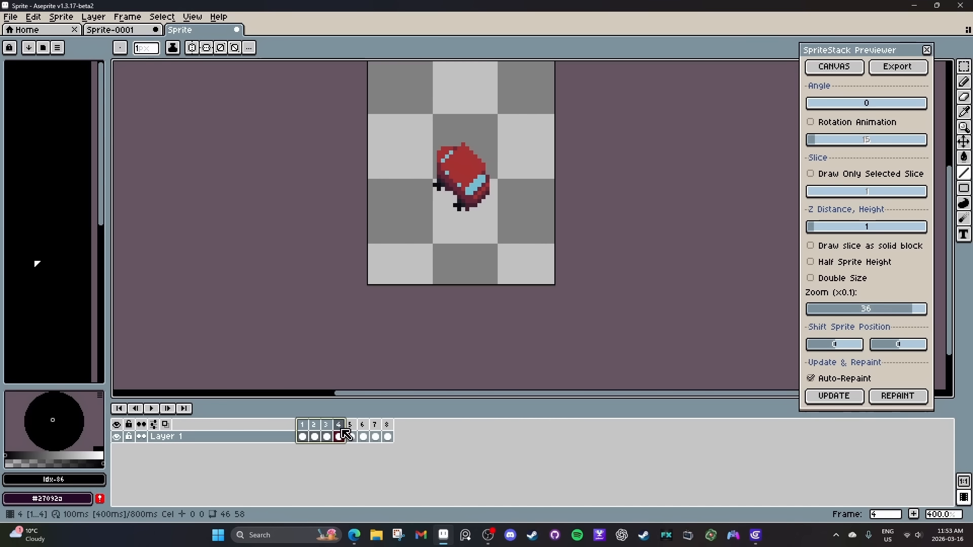
Clean up the wheel edges on frame 4 of the exported 8-direction car, adding a dark pixel and erasing stray ones.
{"action": "scroll", "coordinate": [431, 208], "scroll_direction": "up", "scroll_amount": 3}
{"action": "scroll", "coordinate": [450, 160], "scroll_direction": "up", "scroll_amount": 1}
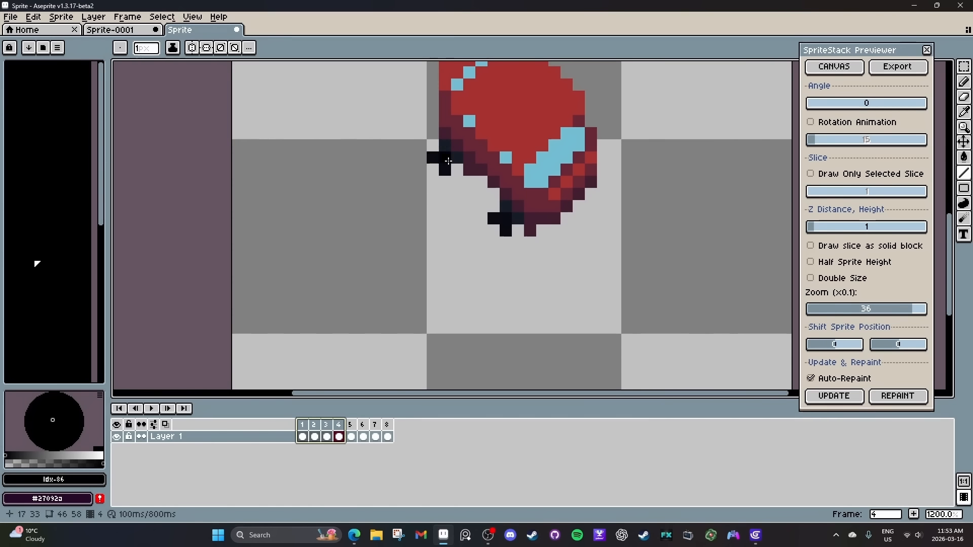
{"action": "left_click", "coordinate": [520, 229]}
{"action": "key", "text": "e"}
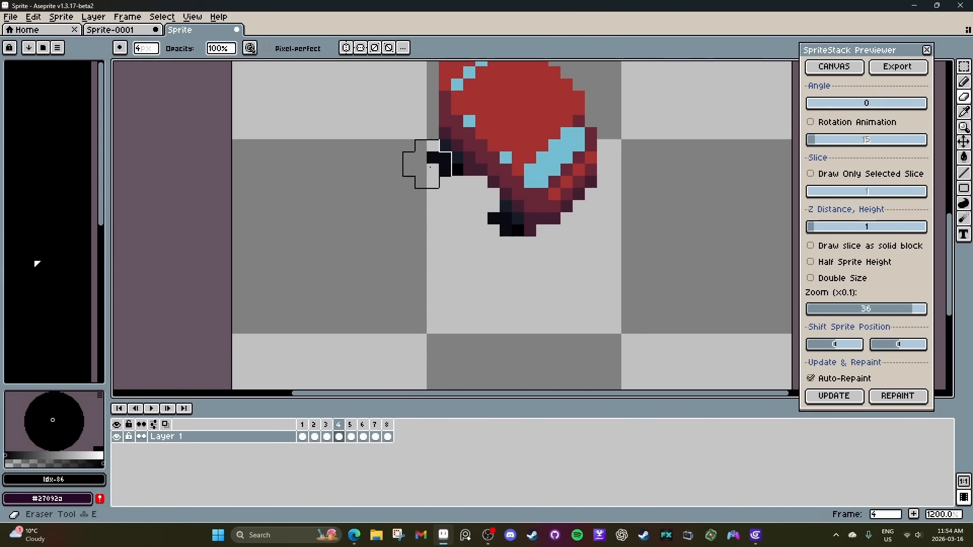
{"action": "left_click", "coordinate": [421, 157]}
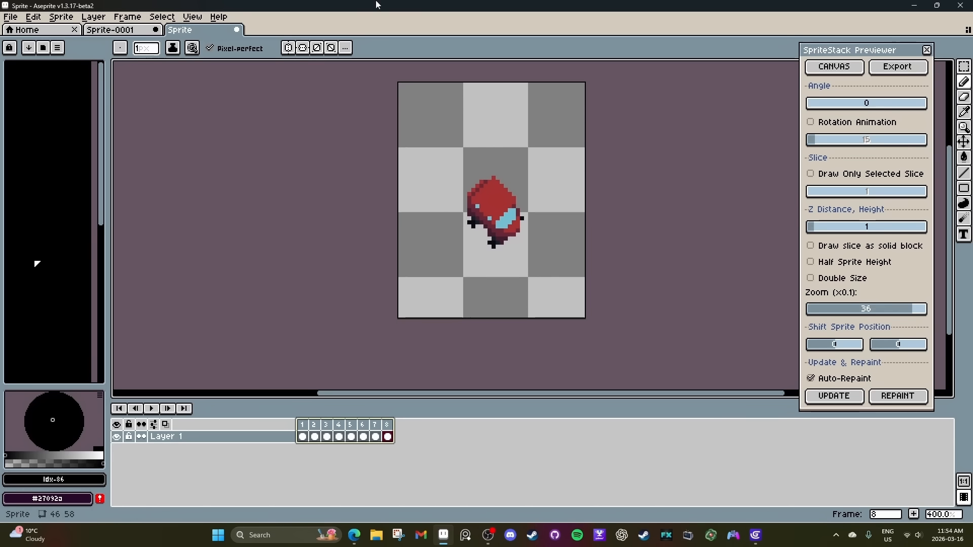
Add empty frames to the new 32×32 sprite up to frame 10 and draw two single-pixel legs in palette colour 85 on frames 1 to 3.
{"action": "right_click", "coordinate": [425, 425]}
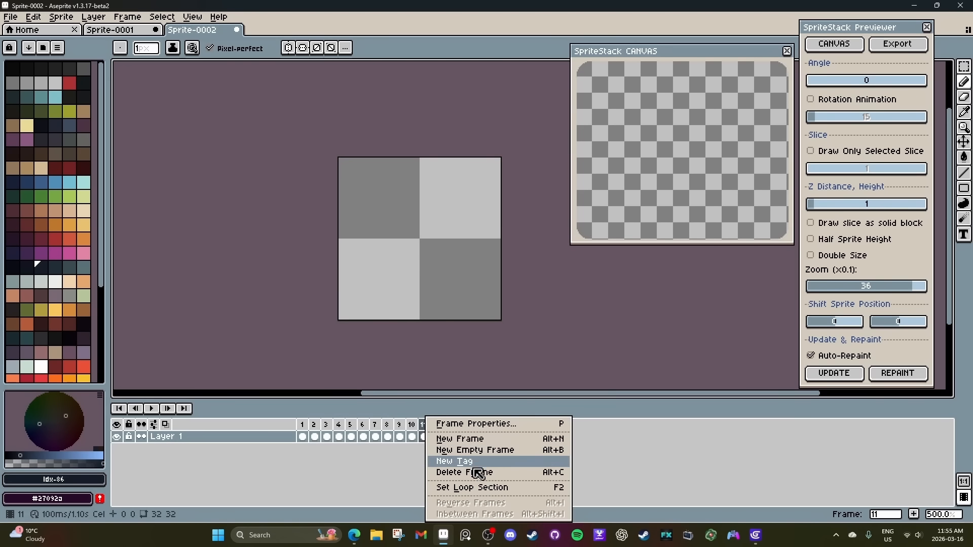
{"action": "left_click", "coordinate": [475, 472]}
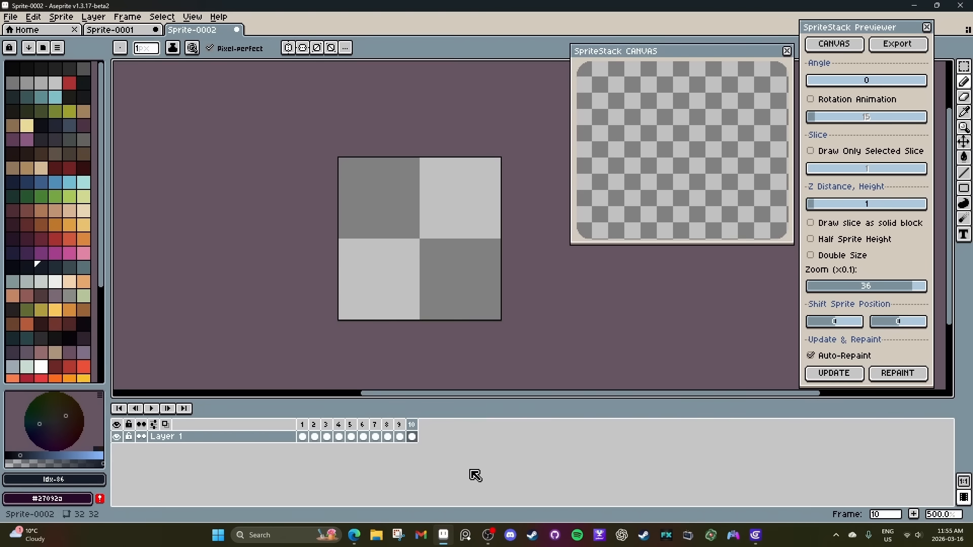
{"action": "left_click", "coordinate": [303, 437]}
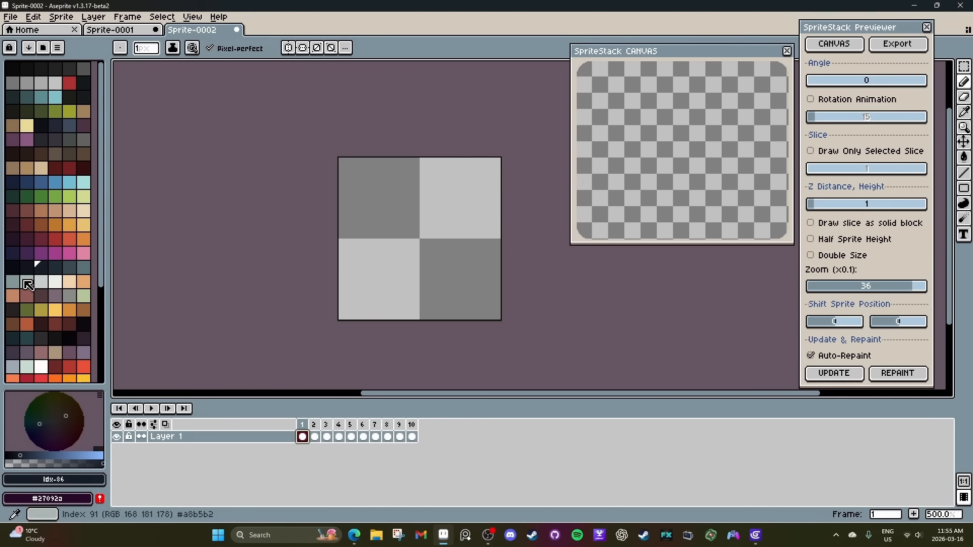
{"action": "left_click", "coordinate": [29, 268]}
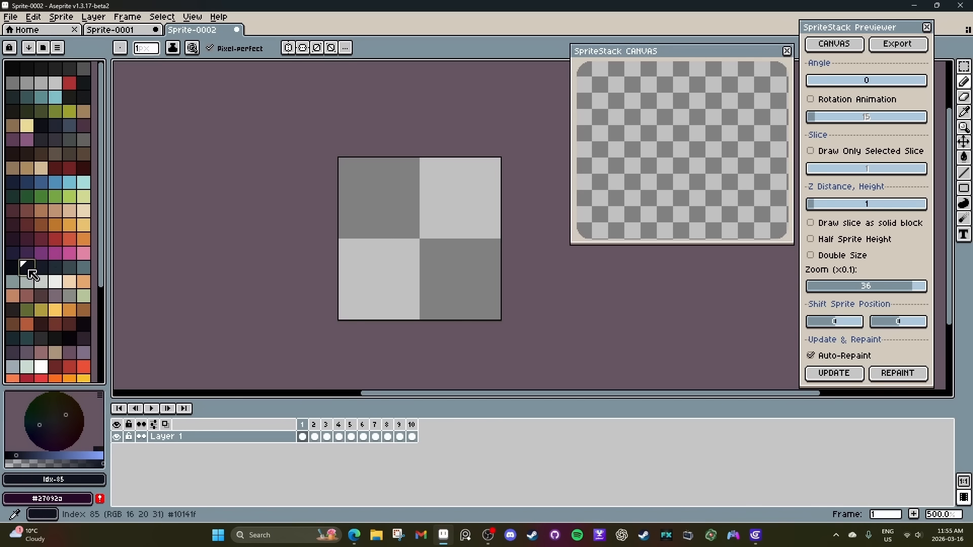
{"action": "scroll", "coordinate": [396, 239], "scroll_direction": "up", "scroll_amount": 2}
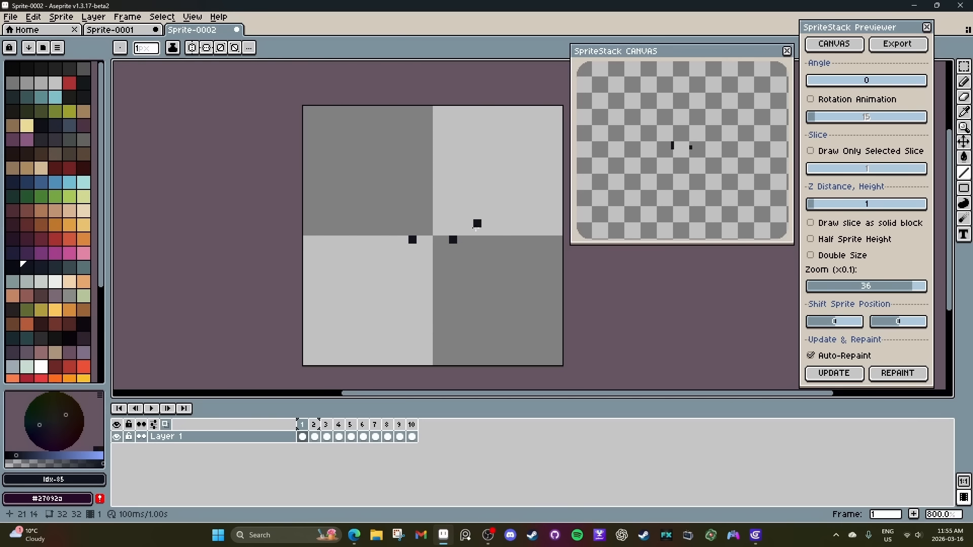
{"action": "key", "text": "Right"}
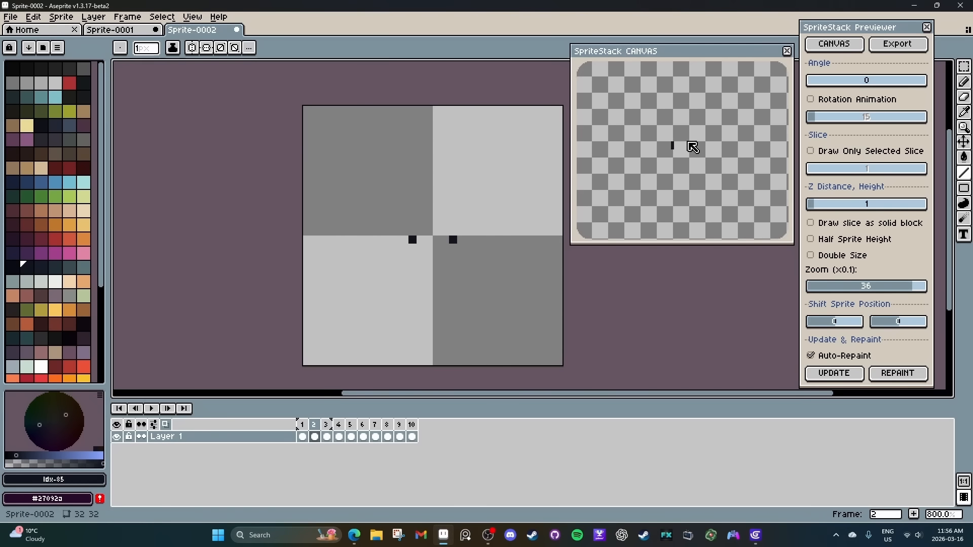
{"action": "key", "text": "Right"}
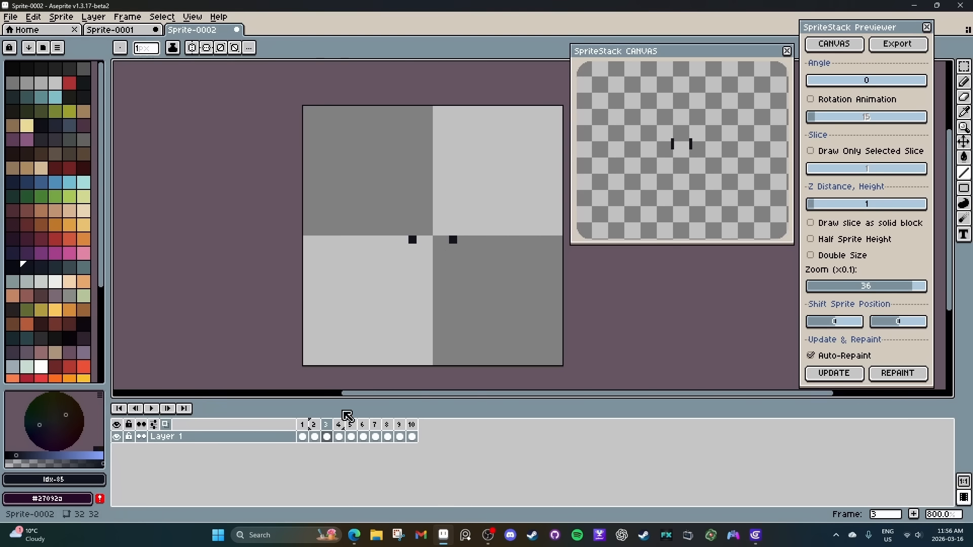
Move both leg pixels one pixel inward on frames 1 to 3.
{"action": "left_click", "coordinate": [305, 438]}
{"action": "key", "text": "m"}
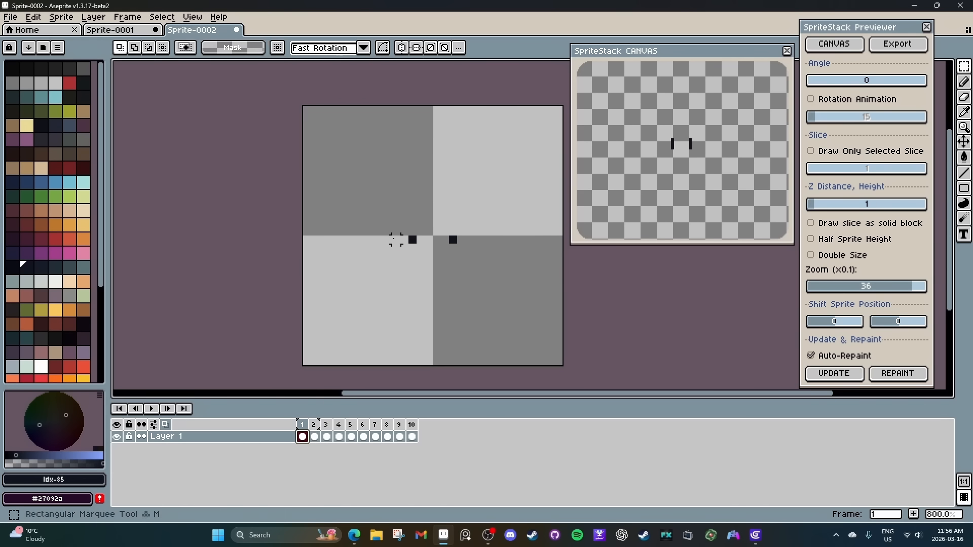
{"action": "left_click_drag", "start_coordinate": [396, 232], "coordinate": [413, 280]}
{"action": "key", "text": "Down"}
{"action": "left_click_drag", "start_coordinate": [469, 272], "coordinate": [445, 208]}
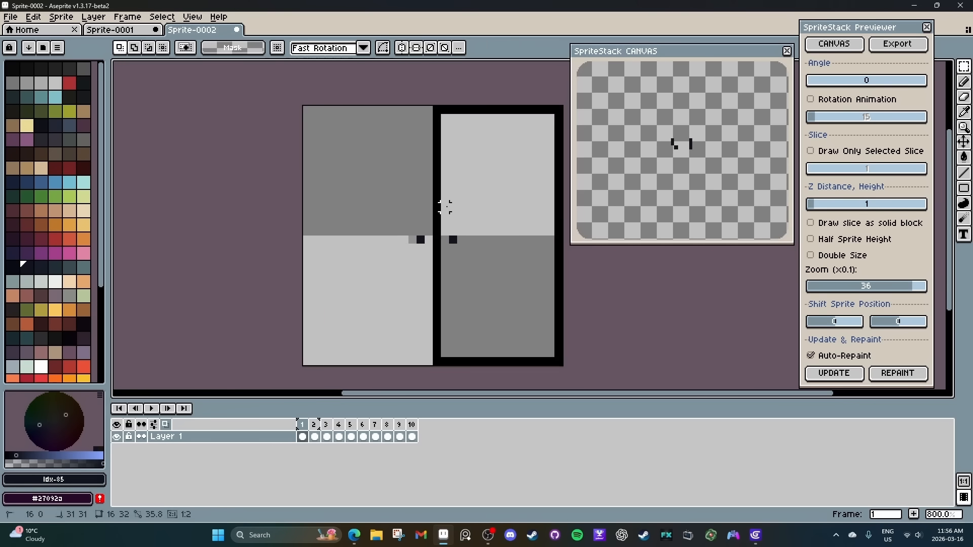
{"action": "left_click_drag", "start_coordinate": [462, 280], "coordinate": [445, 215]}
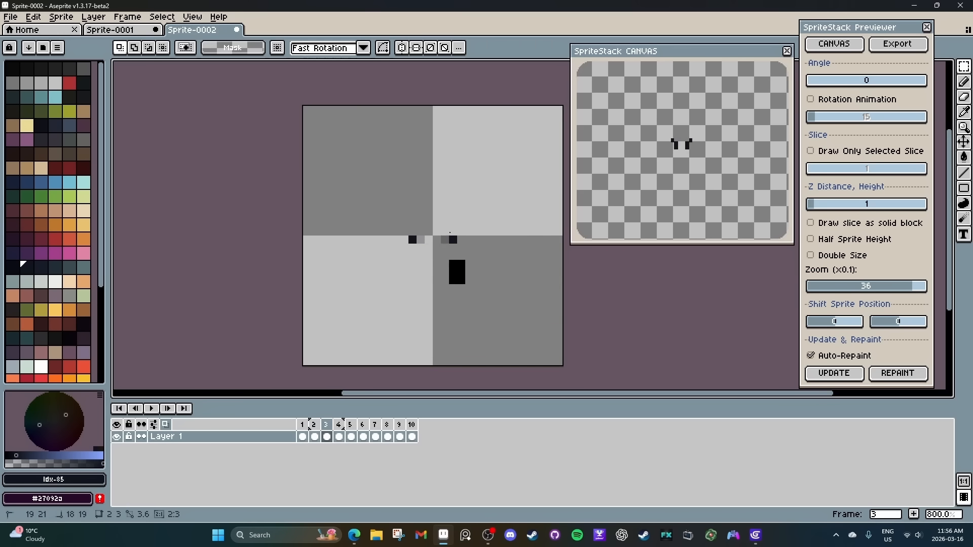
{"action": "key", "text": "Left"}
{"action": "left_click", "coordinate": [518, 199]}
Draw a 4×2 pixel torso in palette colour 49 above the legs on frames 4 to 6, checking the rotated preview.
{"action": "left_click", "coordinate": [339, 436]}
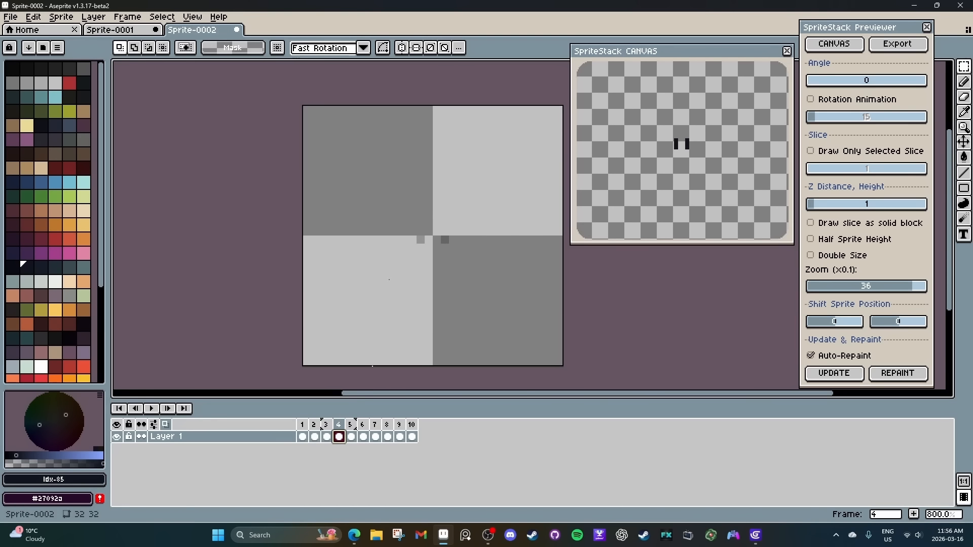
{"action": "left_click", "coordinate": [31, 185]}
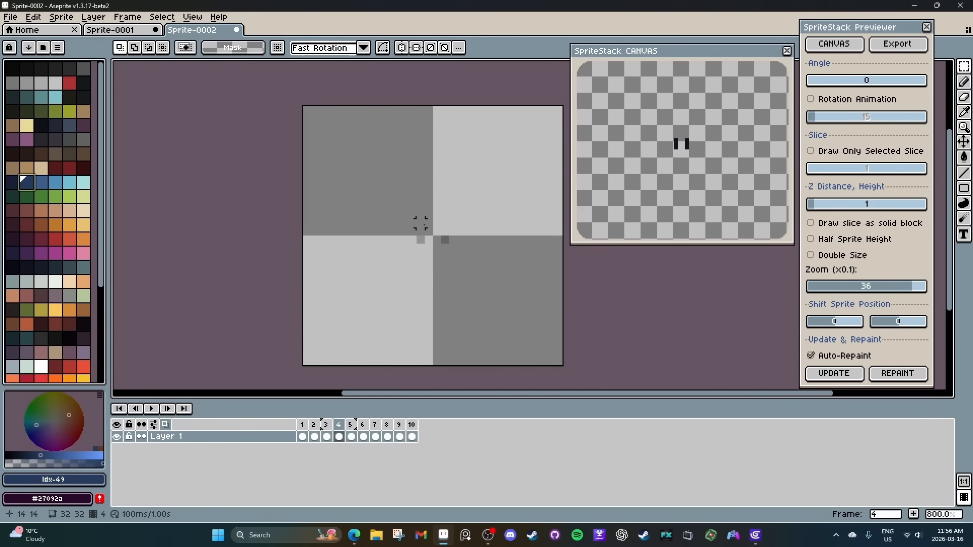
{"action": "key", "text": "u"}
{"action": "left_click_drag", "start_coordinate": [420, 223], "coordinate": [428, 232]}
{"action": "left_click_drag", "start_coordinate": [476, 280], "coordinate": [465, 287]}
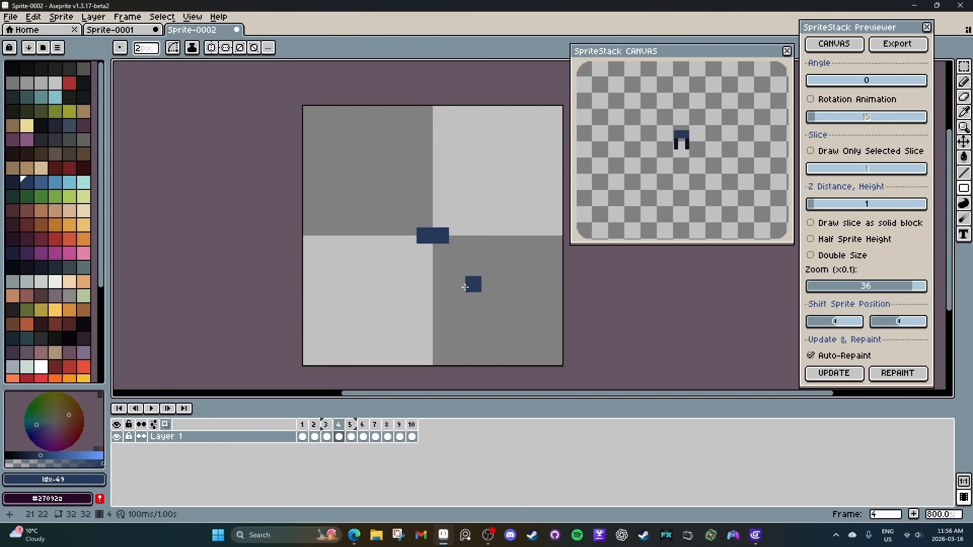
{"action": "mouse_move", "coordinate": [818, 83]}
{"action": "left_mouse_down"}
{"action": "mouse_move", "coordinate": [850, 88]}
{"action": "mouse_move", "coordinate": [802, 88]}
{"action": "left_mouse_up"}
{"action": "left_click", "coordinate": [351, 437]}
{"action": "left_click_drag", "start_coordinate": [388, 207], "coordinate": [441, 240]}
{"action": "left_click", "coordinate": [435, 239]}
{"action": "key", "text": "Right"}
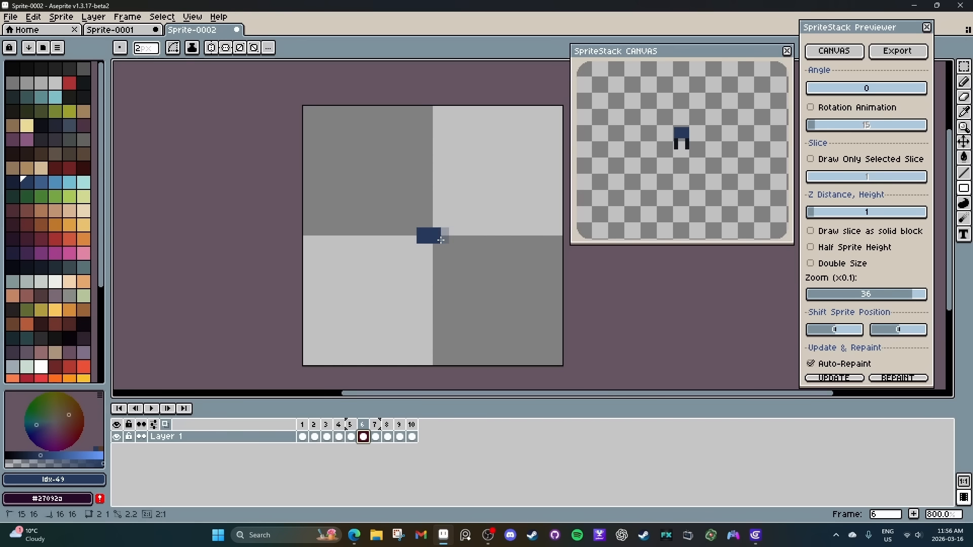
Try placing single hand pixels in palette colour 63 on both sides of the torso on frame 6.
{"action": "left_click", "coordinate": [56, 210]}
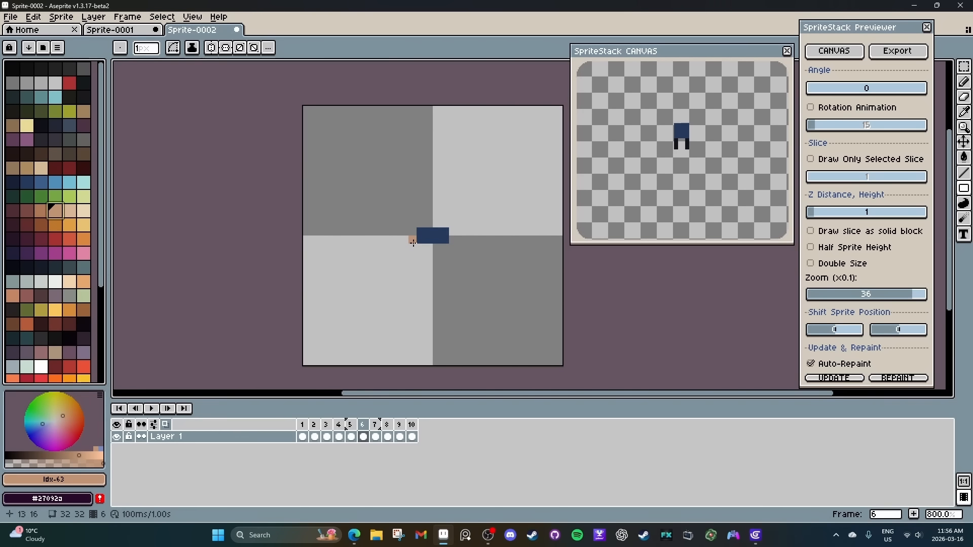
{"action": "left_click", "coordinate": [413, 241]}
{"action": "left_click", "coordinate": [453, 240]}
{"action": "key", "text": "ctrl+z"}
{"action": "key", "text": "ctrl+z"}
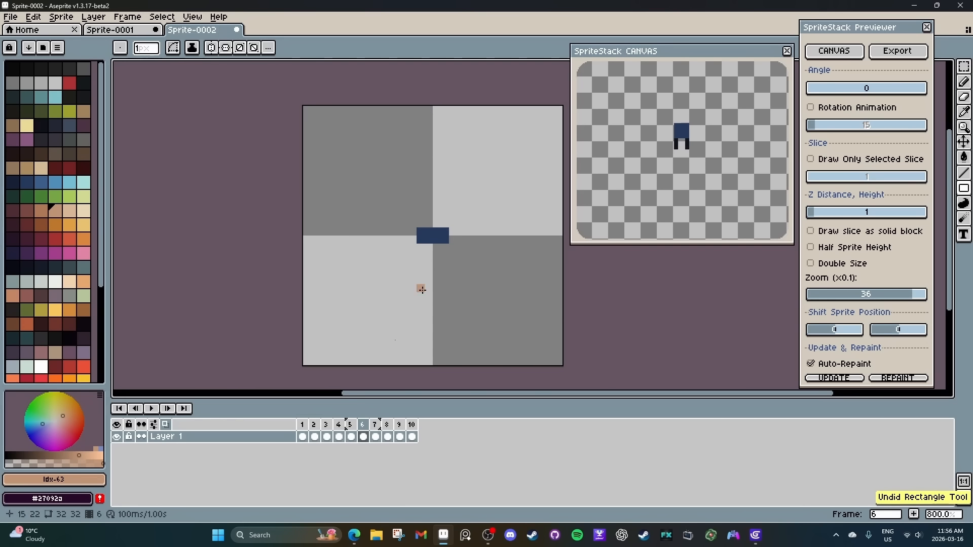
Draw 2×2 pixel hands in palette colour 63 on frame 4 and single-pixel arms beside the torso on frames 5 and 6, using colour 62.
{"action": "left_click", "coordinate": [339, 437]}
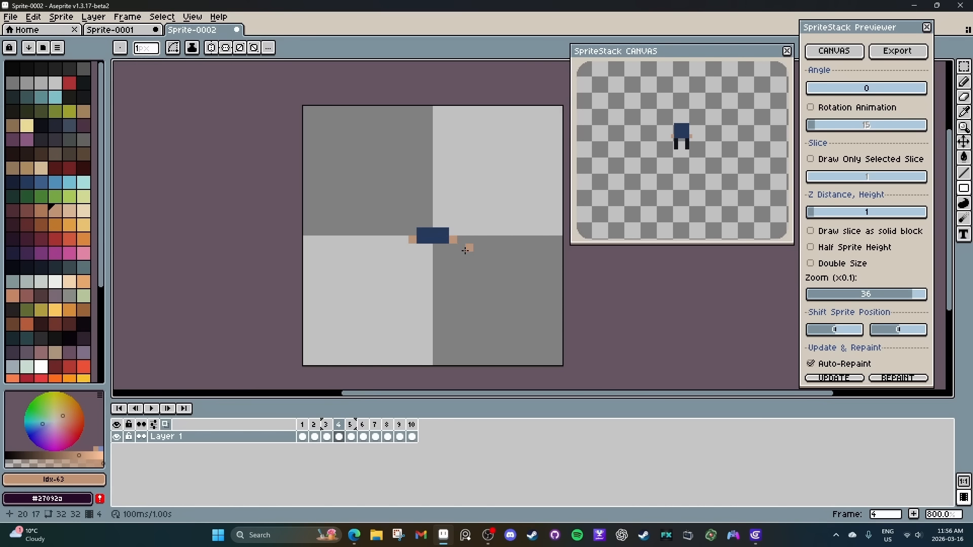
{"action": "scroll", "coordinate": [416, 247], "scroll_direction": "up", "scroll_amount": 1}
{"action": "left_click", "coordinate": [411, 248]}
{"action": "left_click", "coordinate": [460, 248]}
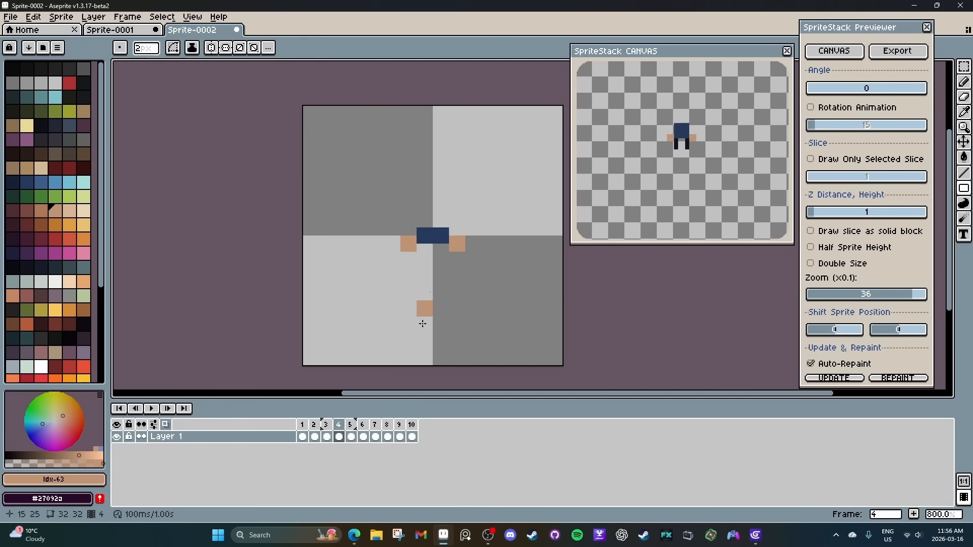
{"action": "scroll", "coordinate": [421, 340], "scroll_direction": "down", "scroll_amount": 1}
{"action": "left_click", "coordinate": [353, 437]}
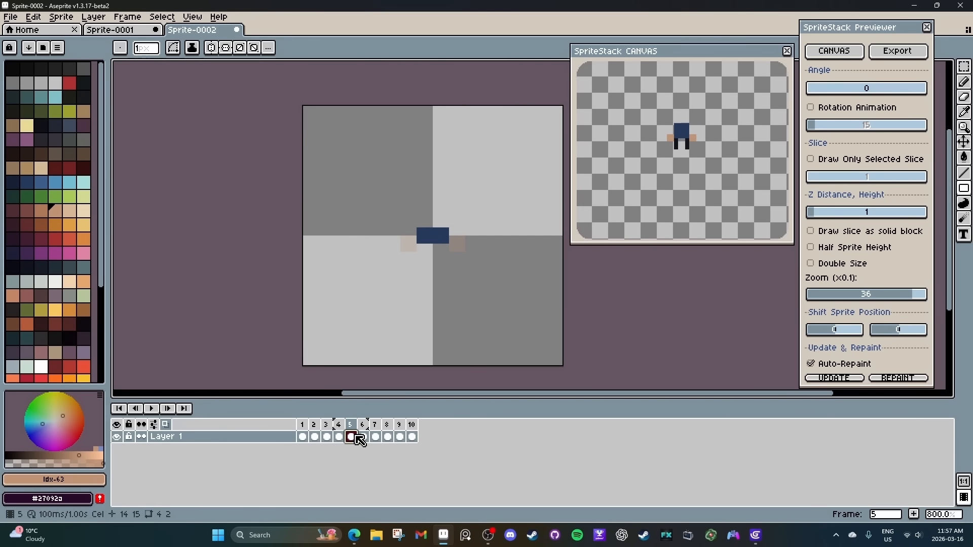
{"action": "left_click", "coordinate": [413, 239]}
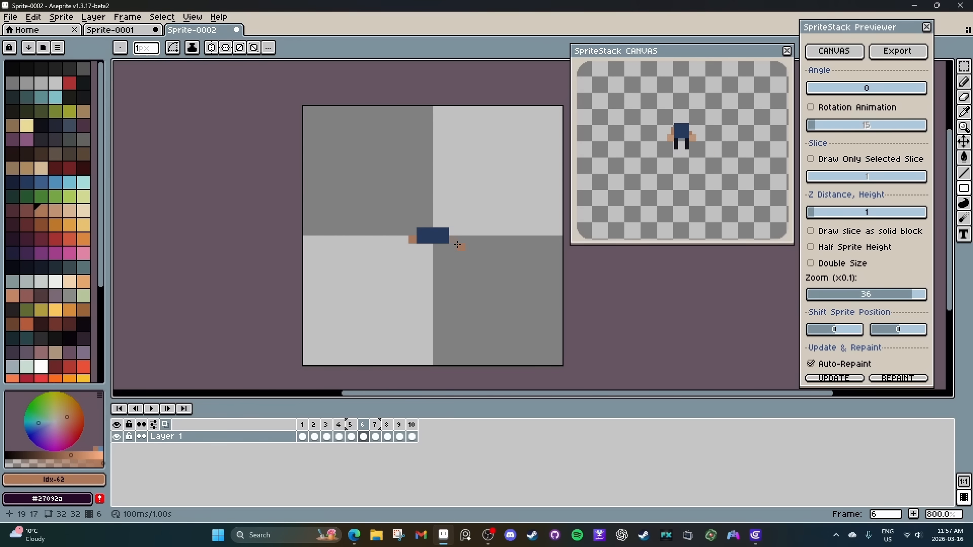
Fill a 4×2 pixel shoulder block in palette colour 50 on frame 7.
{"action": "left_click", "coordinate": [375, 437]}
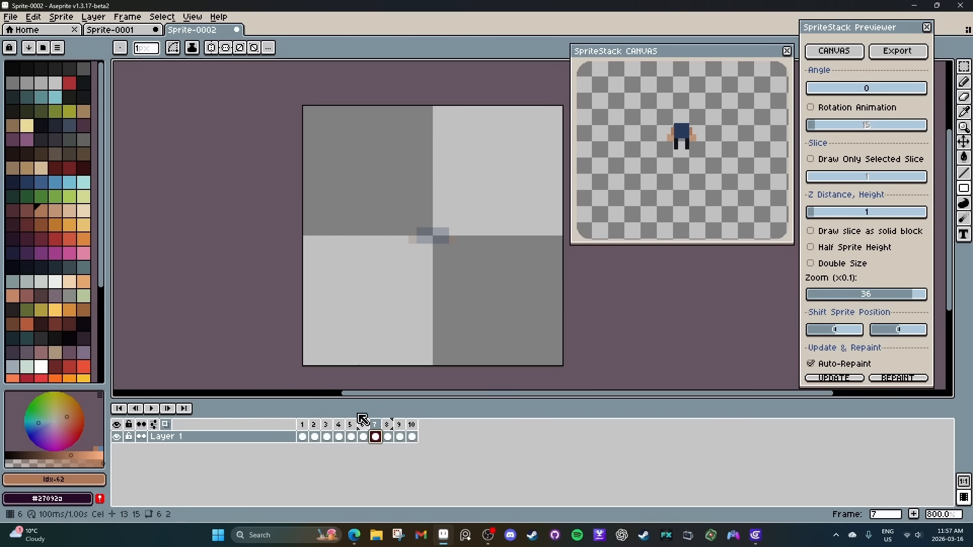
{"action": "left_click", "coordinate": [41, 182]}
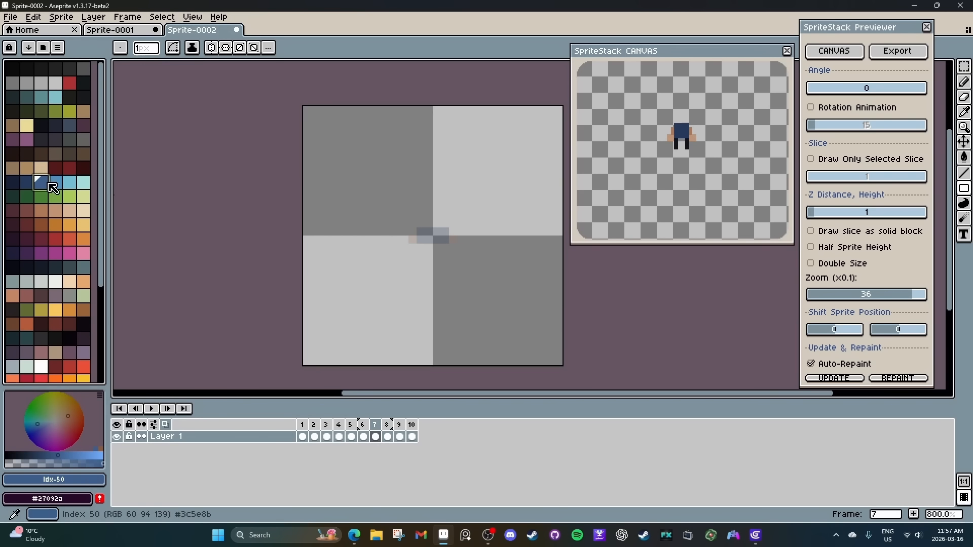
{"action": "key", "text": "shift+u"}
{"action": "left_click_drag", "start_coordinate": [418, 228], "coordinate": [447, 250]}
Fill a centred 2×2 pixel head in palette colour 62 on frames 8 to 10 and check the character in the rotated preview.
{"action": "left_click", "coordinate": [387, 436]}
{"action": "left_click", "coordinate": [41, 211]}
{"action": "left_click", "coordinate": [400, 436]}
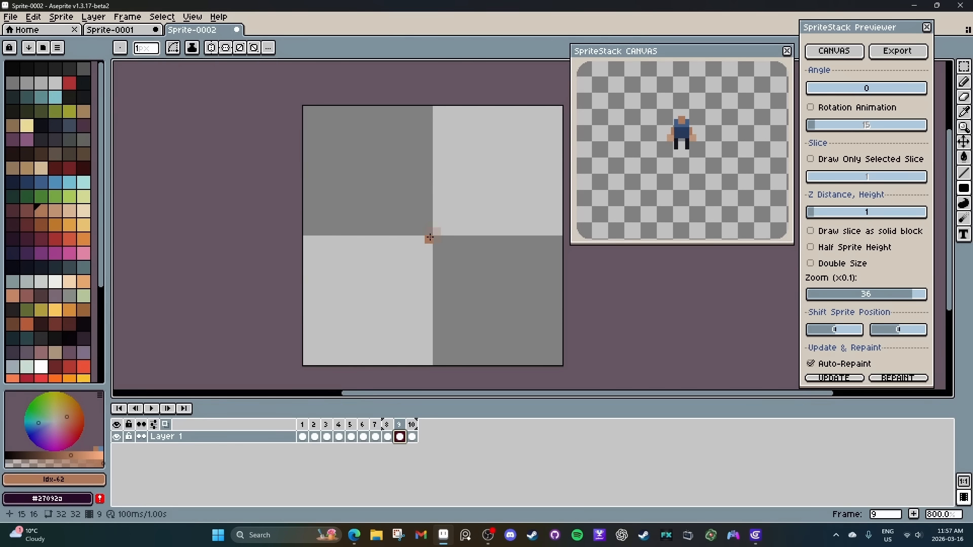
{"action": "left_click", "coordinate": [413, 436]}
{"action": "left_click_drag", "start_coordinate": [426, 229], "coordinate": [440, 242]}
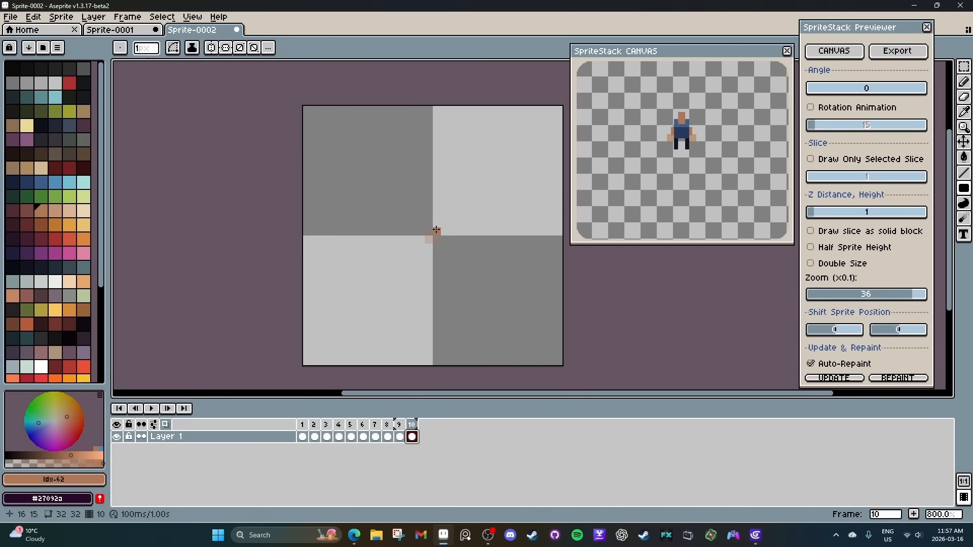
{"action": "left_click_drag", "start_coordinate": [813, 90], "coordinate": [788, 105]}
{"action": "left_click_drag", "start_coordinate": [872, 91], "coordinate": [797, 89]}
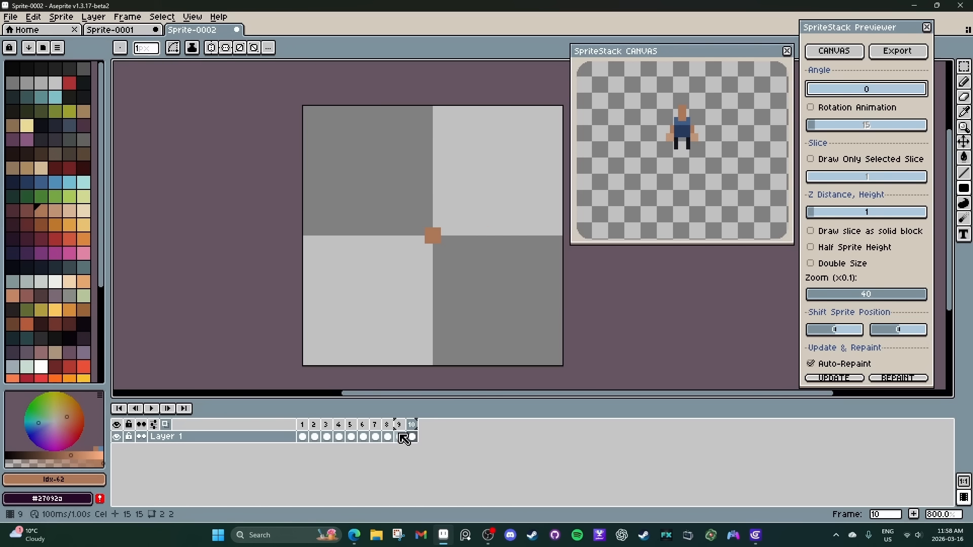
Add an empty frame 11 and draw hair there: a 2×2 block in palette colour 73 with a 2×2 block in colour 74 below it.
{"action": "right_click", "coordinate": [417, 437]}
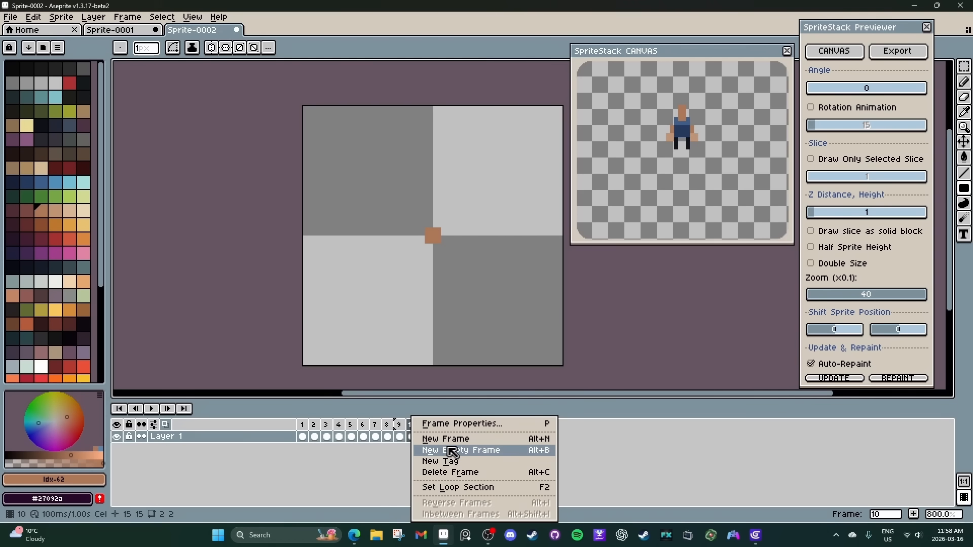
{"action": "left_click", "coordinate": [451, 450]}
{"action": "left_click", "coordinate": [432, 236]}
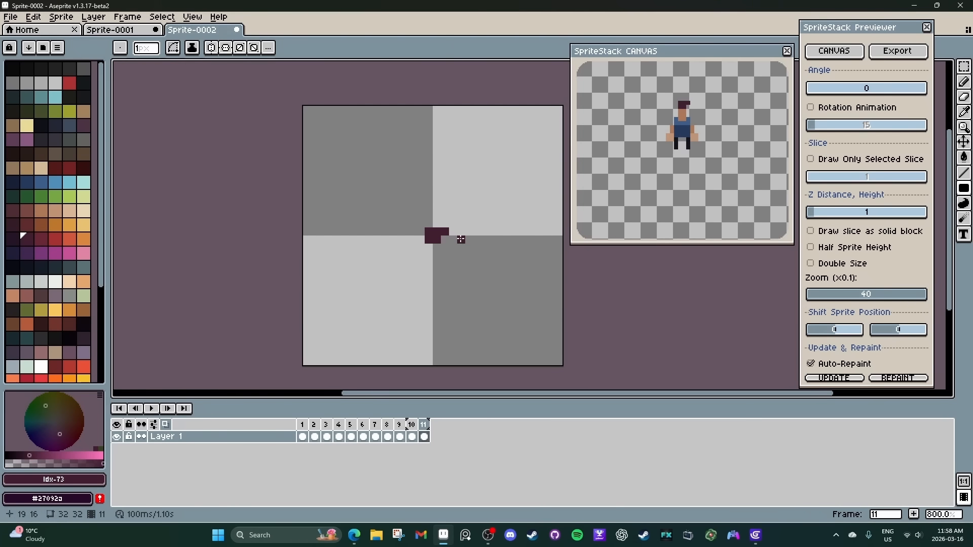
{"action": "left_click", "coordinate": [51, 247]}
{"action": "left_click", "coordinate": [433, 251]}
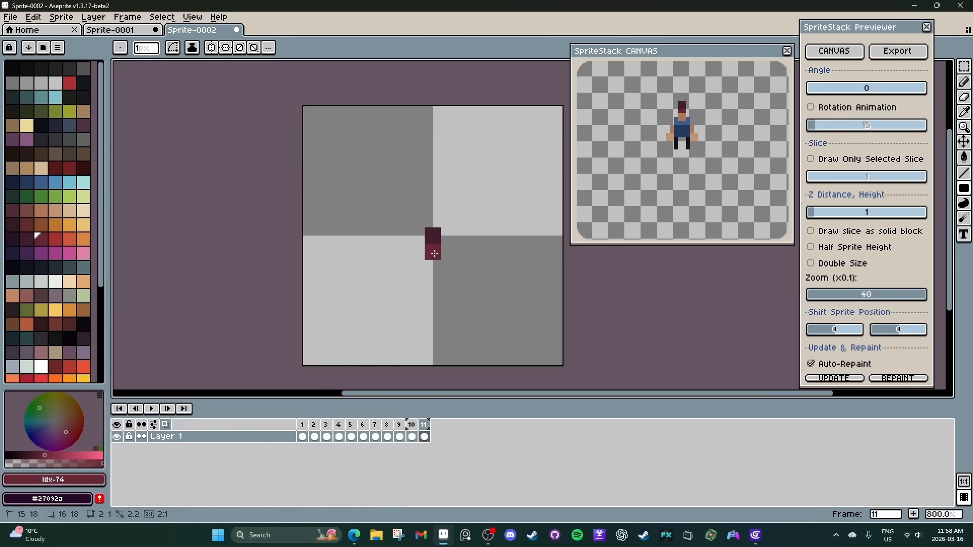
Add an empty frame 12, draw a 2×2 pixel hair top in palette colour 73 and check the rotated preview.
{"action": "right_click", "coordinate": [424, 425]}
{"action": "left_click", "coordinate": [485, 455]}
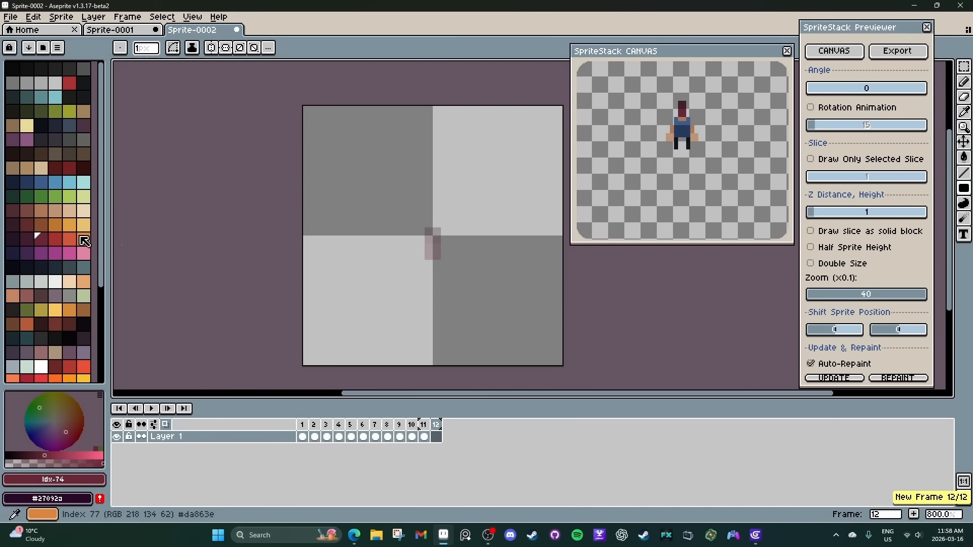
{"action": "left_click", "coordinate": [27, 239]}
{"action": "left_click", "coordinate": [379, 239]}
{"action": "left_click", "coordinate": [428, 231]}
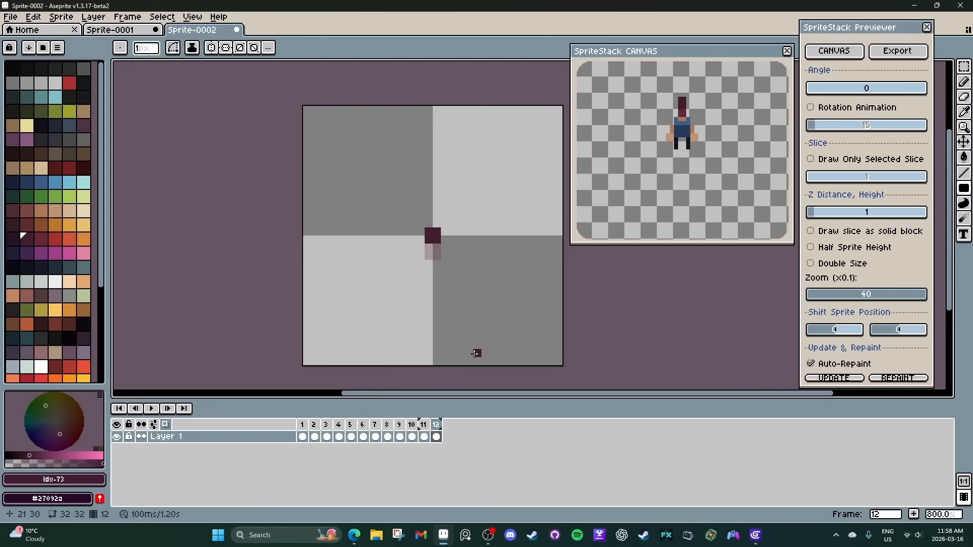
{"action": "left_click_drag", "start_coordinate": [821, 90], "coordinate": [805, 105]}
{"action": "key", "text": "e"}
{"action": "left_click", "coordinate": [440, 219]}
{"action": "key", "text": "ctrl+z"}
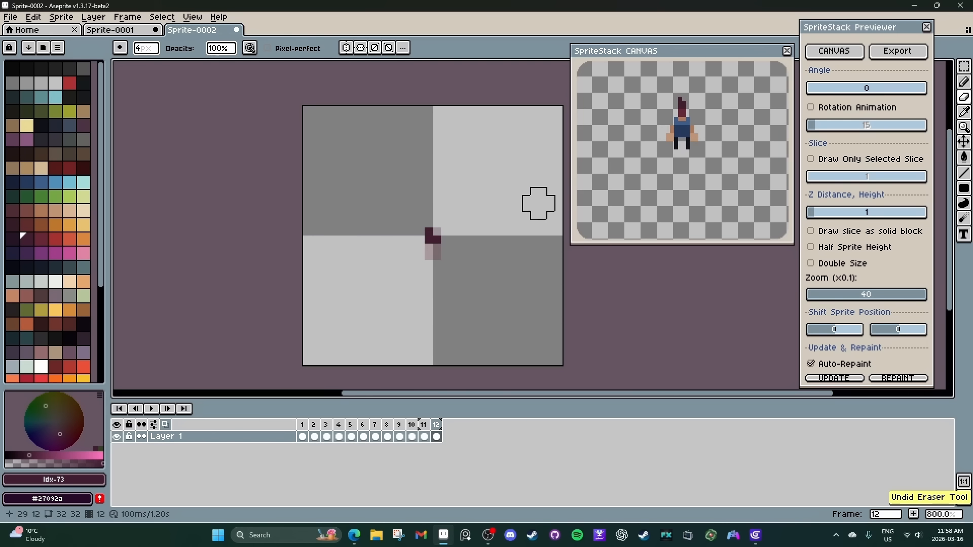
{"action": "key", "text": "ctrl+z"}
Add a new layer above Layer 1 and select its cel on frame 1.
{"action": "left_click_drag", "start_coordinate": [307, 427], "coordinate": [350, 426]}
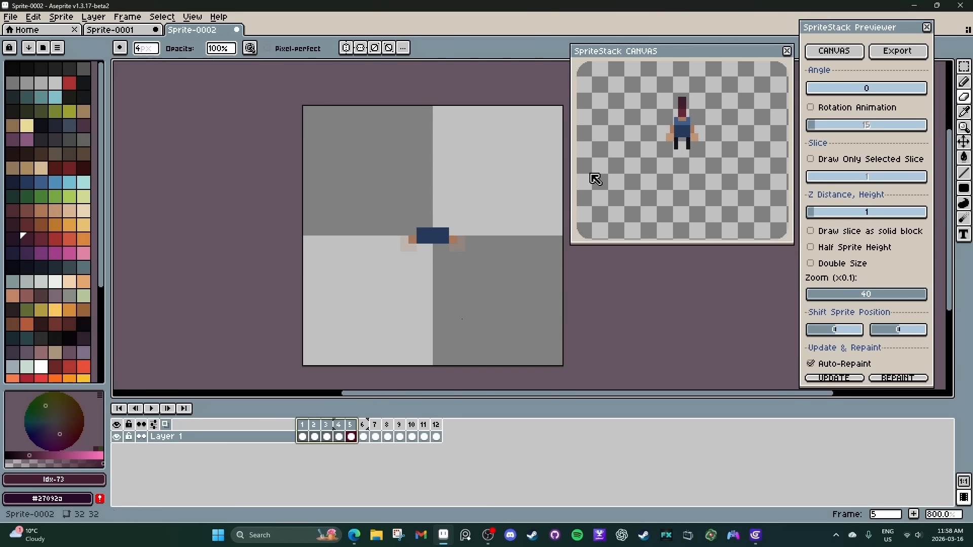
{"action": "key", "text": "shift+n"}
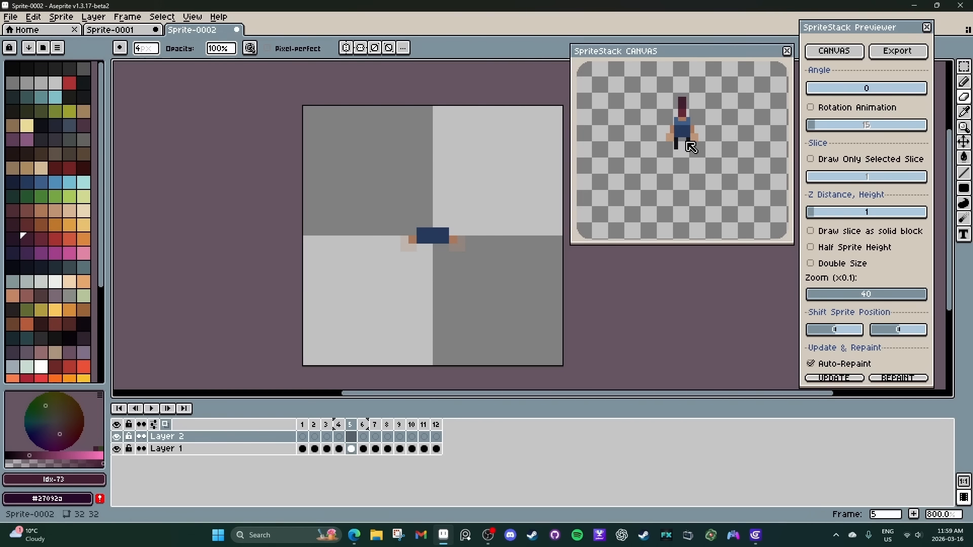
{"action": "left_click_drag", "start_coordinate": [304, 449], "coordinate": [337, 451]}
{"action": "left_click", "coordinate": [304, 440]}
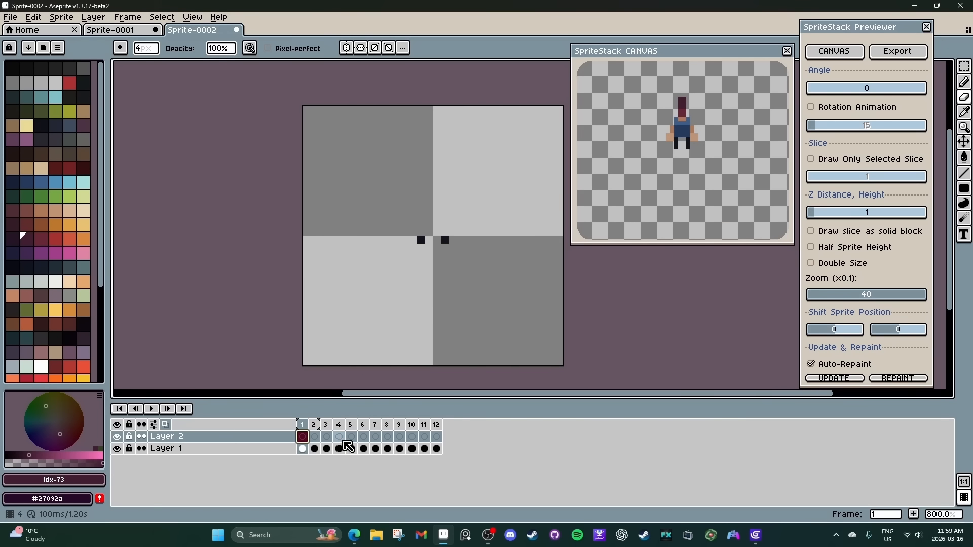
{"action": "left_click", "coordinate": [352, 437]}
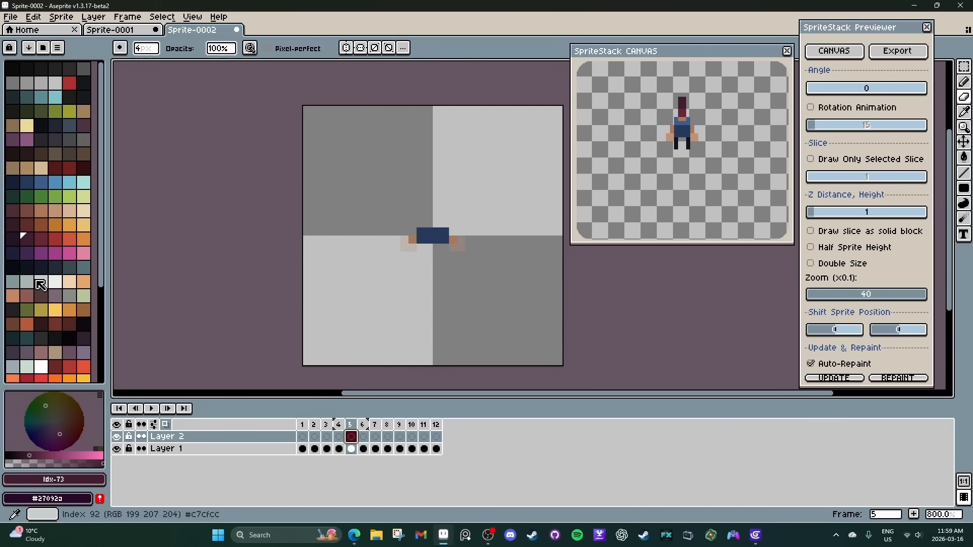
{"action": "left_click", "coordinate": [343, 341], "text": "alt"}
{"action": "key", "text": "l"}
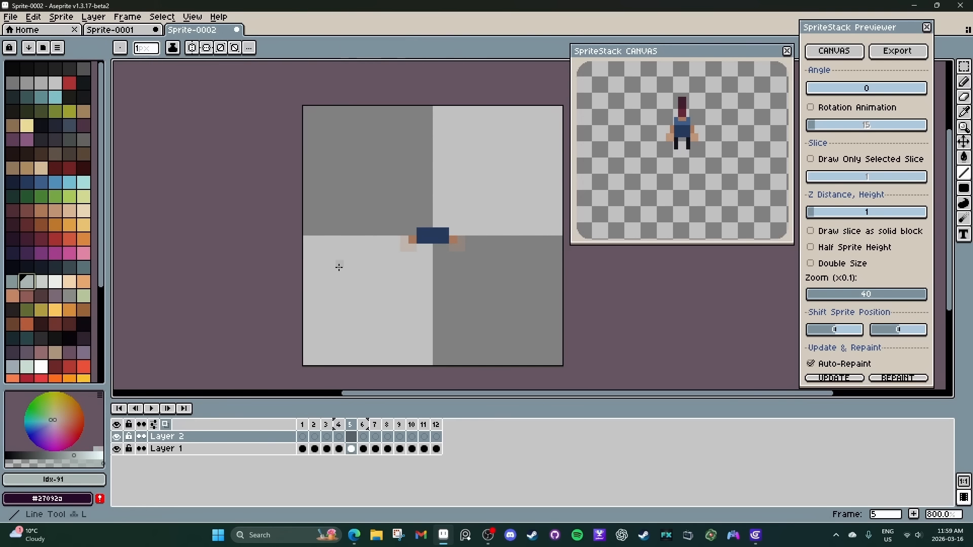
{"action": "left_click", "coordinate": [412, 248], "text": "alt"}
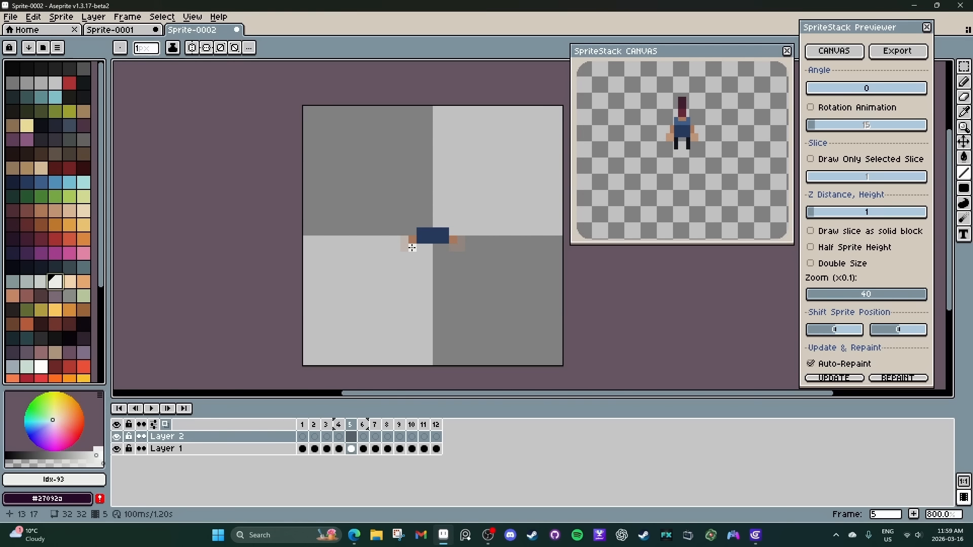
{"action": "left_click", "coordinate": [412, 248]}
{"action": "key", "text": "ctrl+z"}
Draw a sword blade 2 pixels wide and about 9 pixels long in palette colour 93 on frame 4 of Layer 2, starting at the hand.
{"action": "left_click", "coordinate": [339, 437]}
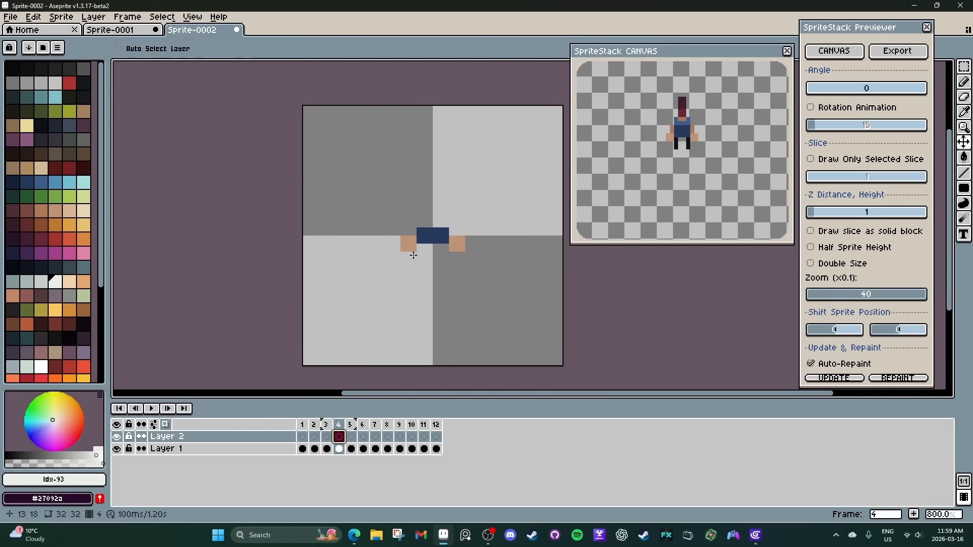
{"action": "left_click", "coordinate": [413, 256]}
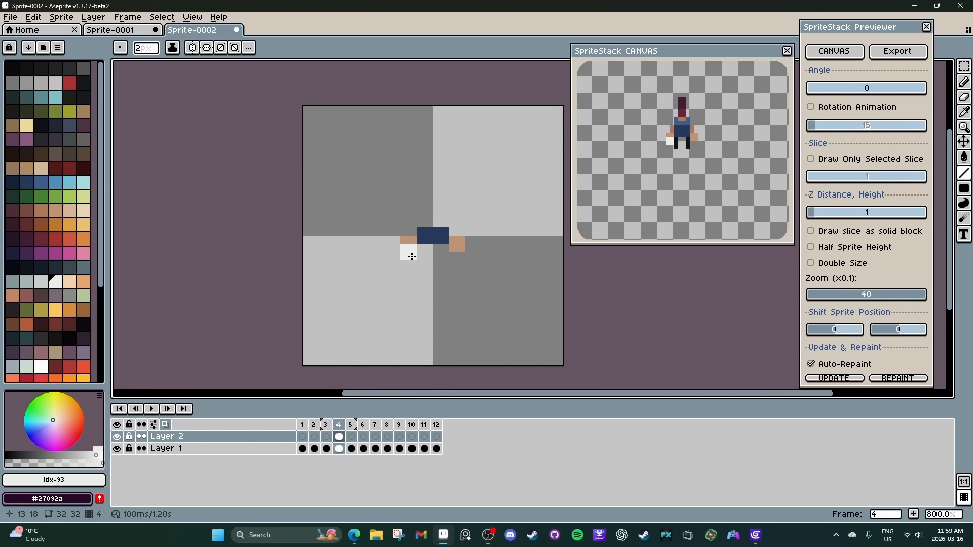
{"action": "left_click", "coordinate": [408, 267]}
{"action": "left_click_drag", "start_coordinate": [412, 269], "coordinate": [409, 312]}
{"action": "mouse_move", "coordinate": [834, 89]}
{"action": "left_mouse_down"}
{"action": "mouse_move", "coordinate": [883, 95]}
{"action": "mouse_move", "coordinate": [806, 102]}
{"action": "left_mouse_up"}
Shade the blade's base with a 2×2 block in palette colour 92 and draw a 4-pixel-wide crossguard in colour 72 across the hand.
{"action": "left_click", "coordinate": [44, 285]}
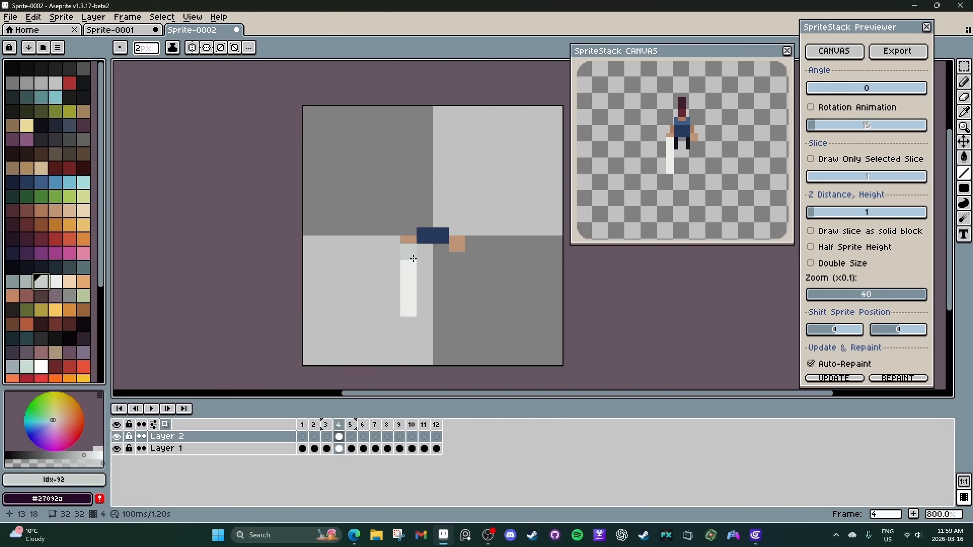
{"action": "left_click", "coordinate": [84, 238]}
{"action": "key", "text": "ctrl+z"}
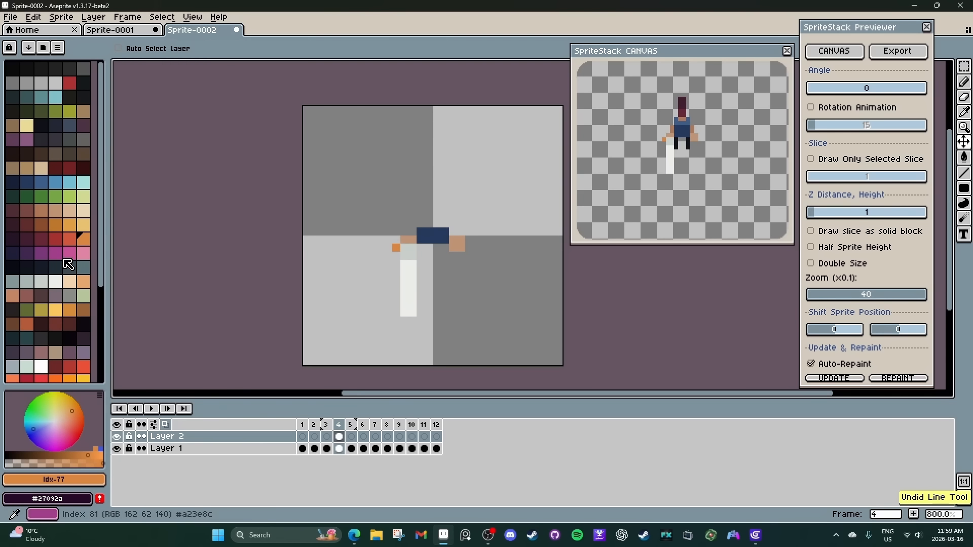
{"action": "left_click", "coordinate": [13, 239]}
{"action": "left_click_drag", "start_coordinate": [396, 248], "coordinate": [420, 248]}
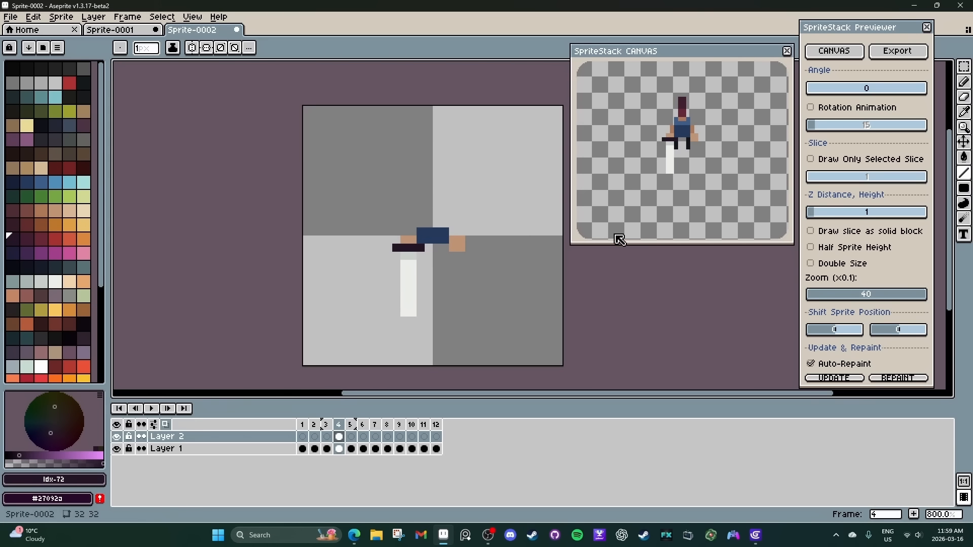
{"action": "left_click_drag", "start_coordinate": [881, 91], "coordinate": [810, 92]}
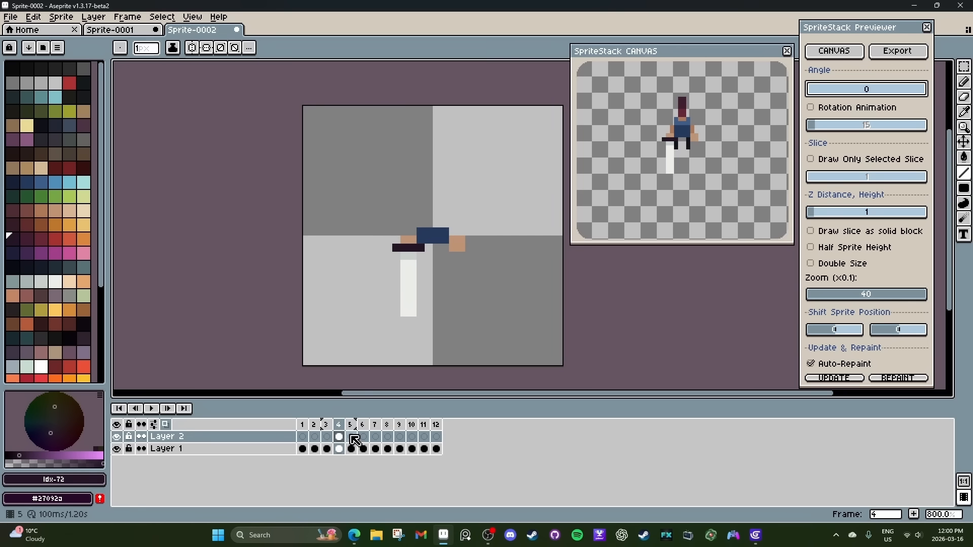
Copy the sword cel from frame 4 of Layer 2 onto frames 5 and 6.
{"action": "left_click", "coordinate": [339, 437]}
{"action": "left_click", "coordinate": [351, 437]}
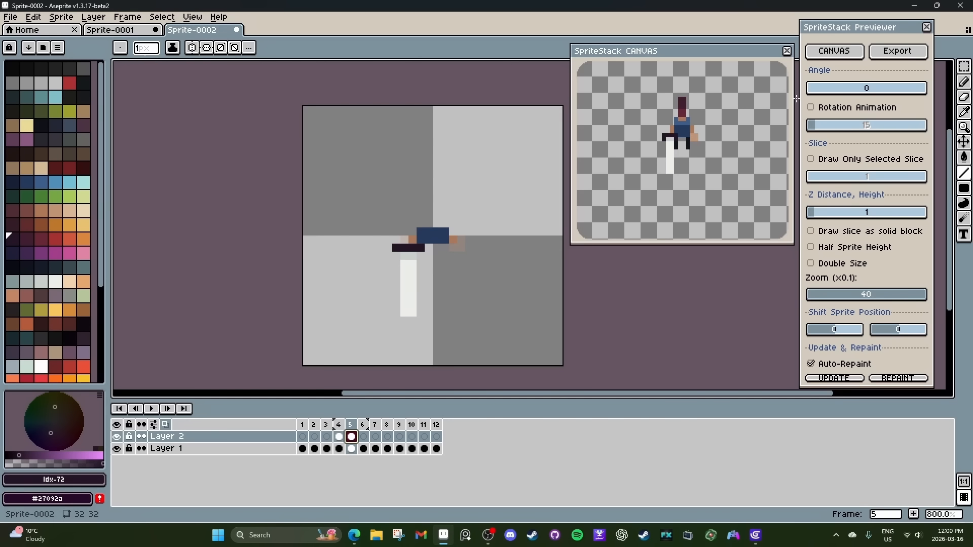
{"action": "mouse_move", "coordinate": [820, 89]}
{"action": "left_mouse_down"}
{"action": "mouse_move", "coordinate": [871, 89]}
{"action": "mouse_move", "coordinate": [806, 93]}
{"action": "mouse_move", "coordinate": [886, 90]}
{"action": "mouse_move", "coordinate": [788, 96]}
{"action": "mouse_move", "coordinate": [831, 91]}
{"action": "mouse_move", "coordinate": [806, 91]}
{"action": "left_mouse_up"}
{"action": "left_click", "coordinate": [364, 439]}
{"action": "key", "text": "ctrl+v"}
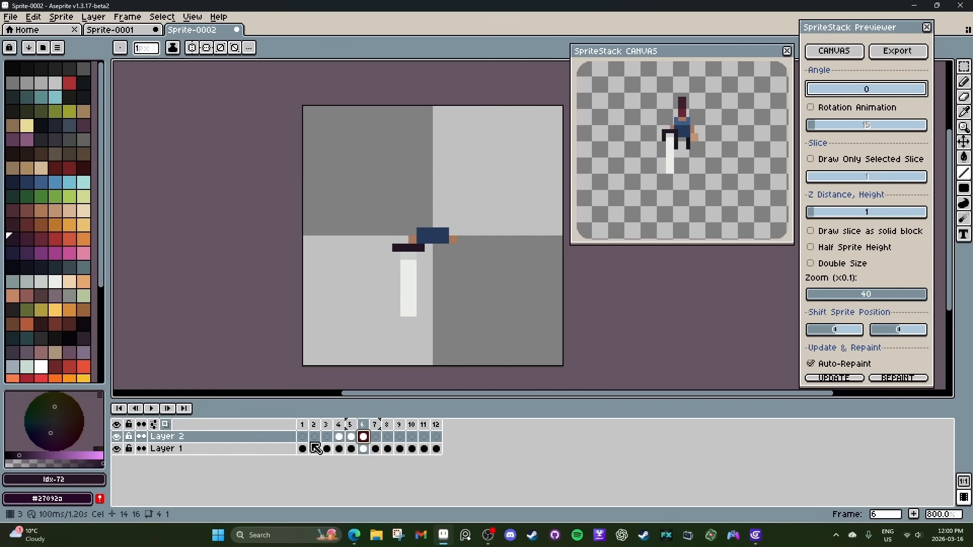
Add a new layer between Layer 1 and Layer 2, and rename Layer 1 as "Body Frame".
{"action": "right_click", "coordinate": [196, 449]}
{"action": "mouse_move", "coordinate": [228, 452]}
{"action": "left_click", "coordinate": [304, 441]}
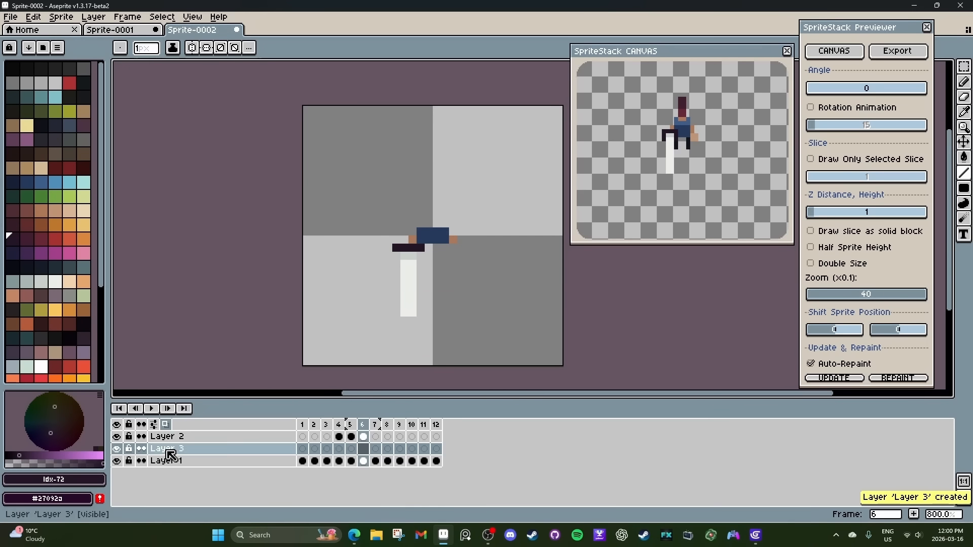
{"action": "double_click", "coordinate": [165, 461]}
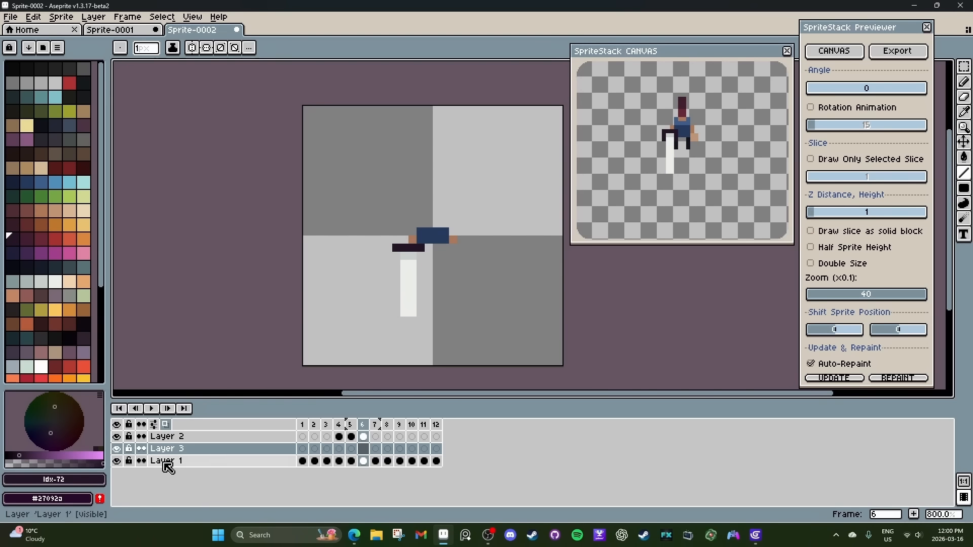
{"action": "type", "text": "Body Frame"}
{"action": "key", "text": "Return"}
Draw 2×2 pixel shoulder pads in palette colour 88 at both ends of the torso on frame 7 of Layer 3.
{"action": "left_click", "coordinate": [363, 449]}
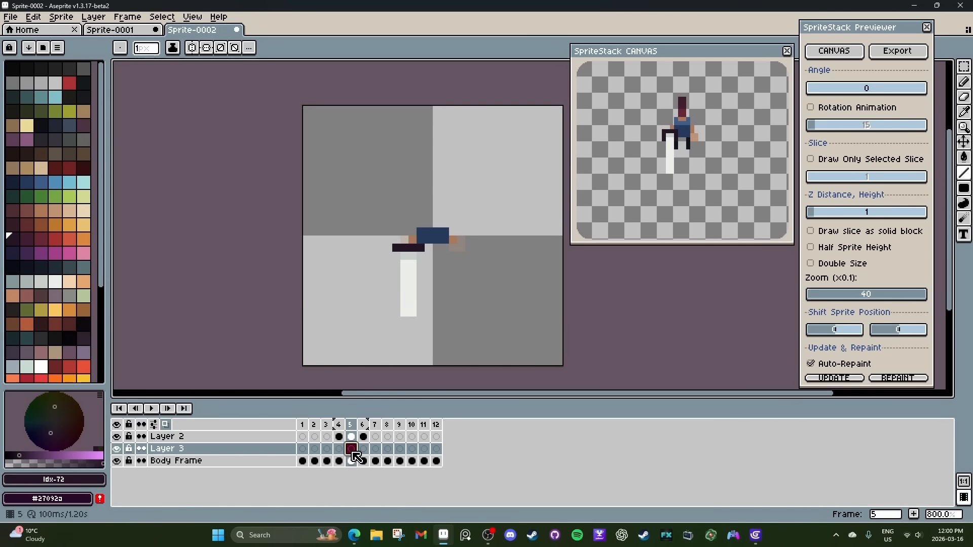
{"action": "left_click", "coordinate": [375, 449]}
{"action": "left_click", "coordinate": [70, 267]}
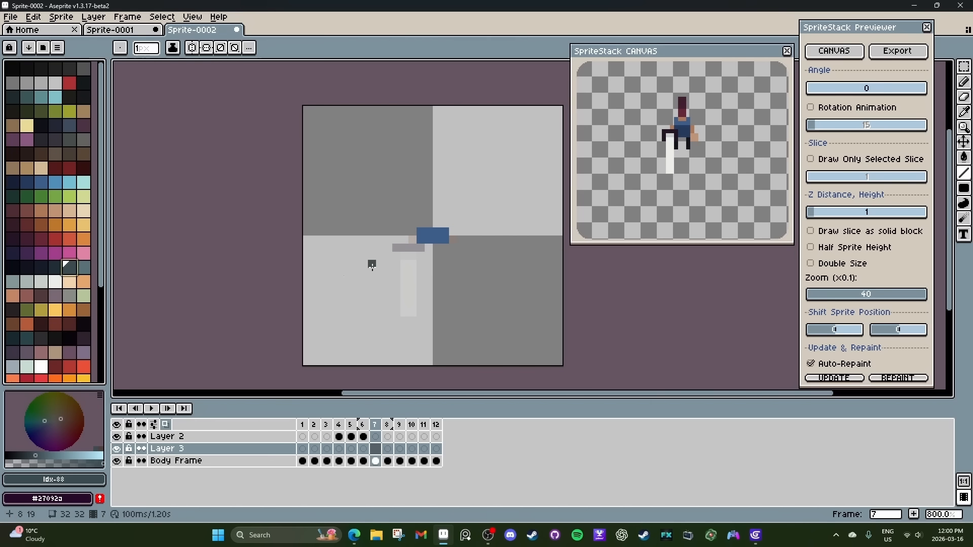
{"action": "key", "text": "b"}
{"action": "left_click", "coordinate": [420, 239]}
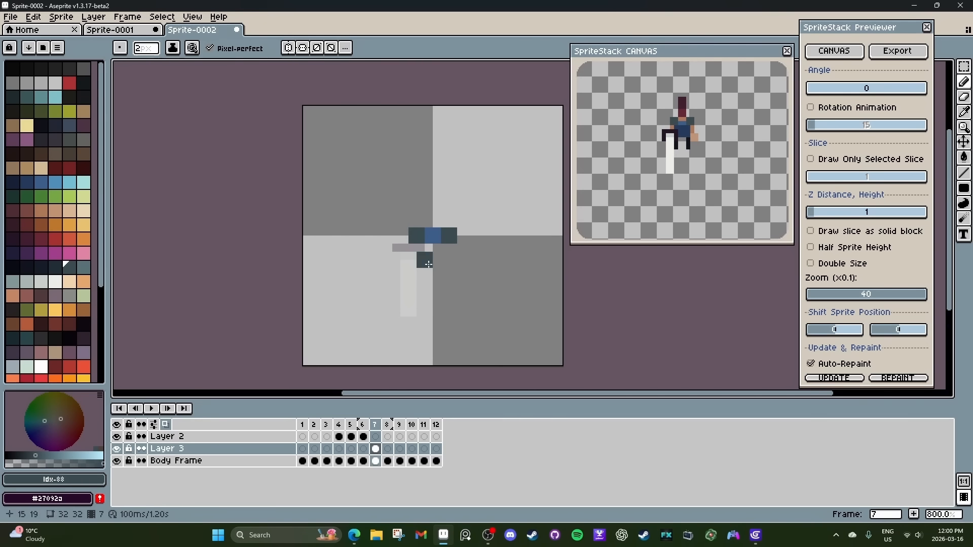
Draw a chest plate in palette colour 89 on frame 6 of Layer 3, with a 4-pixel-wide lower row over the torso.
{"action": "key", "text": "comma"}
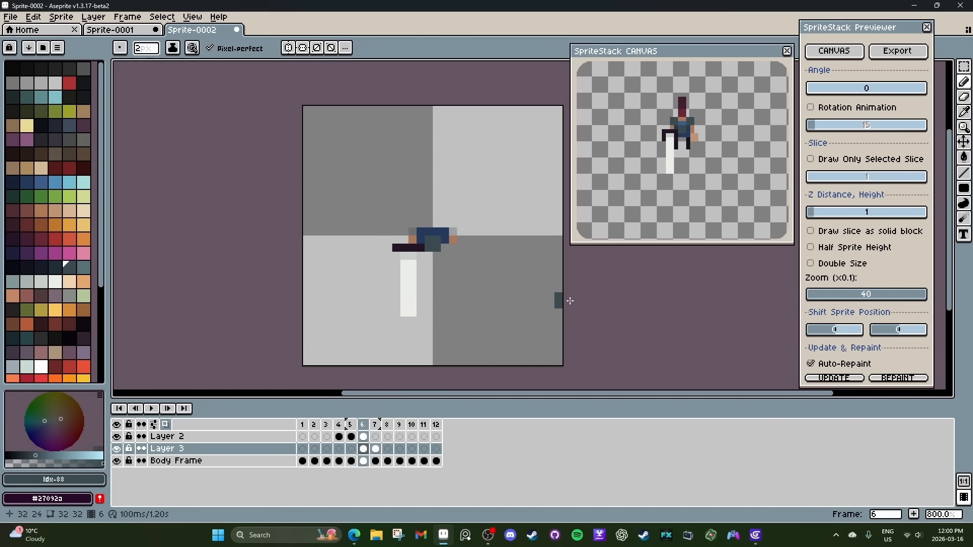
{"action": "left_click", "coordinate": [84, 267]}
{"action": "left_click", "coordinate": [433, 244]}
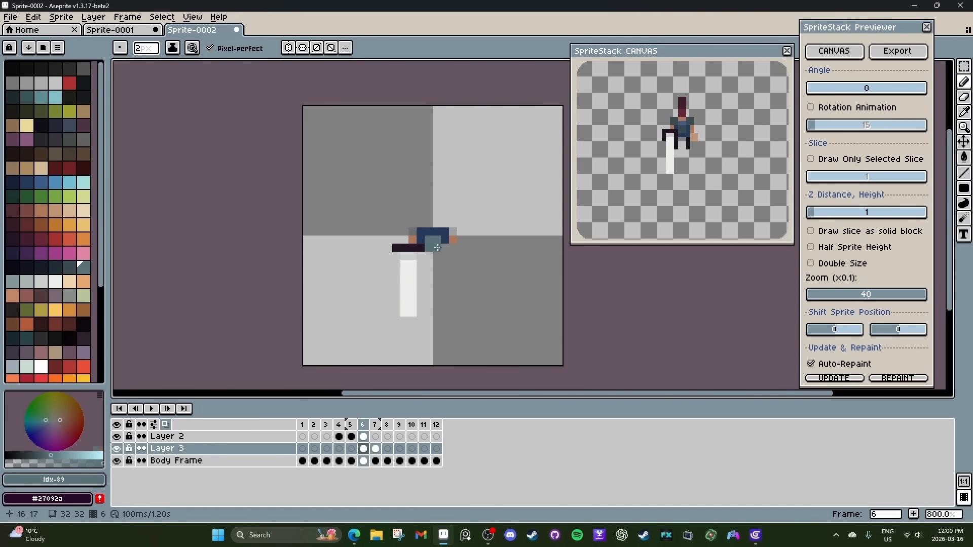
{"action": "key", "text": "minus"}
{"action": "left_click_drag", "start_coordinate": [444, 240], "coordinate": [420, 239]}
{"action": "key", "text": "e"}
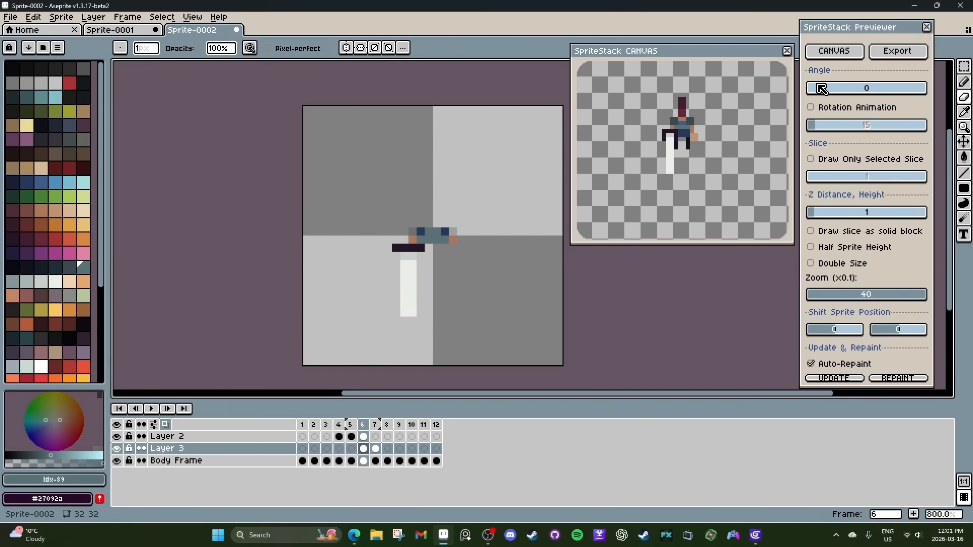
Cover the torso with armour in palette colour 89 on frames 5 and 4 of Layer 3 and check the rotated preview.
{"action": "left_click", "coordinate": [351, 449]}
{"action": "key", "text": "b"}
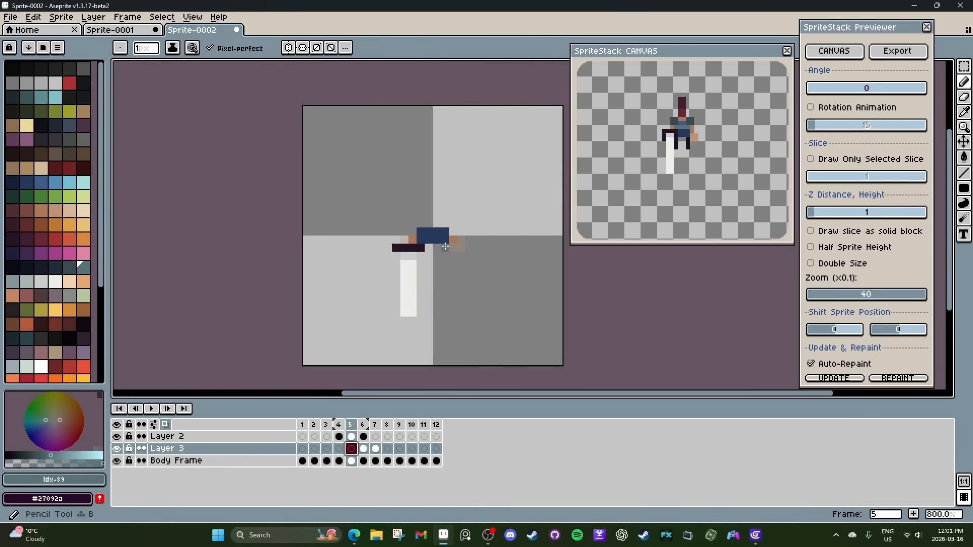
{"action": "key", "text": "Left"}
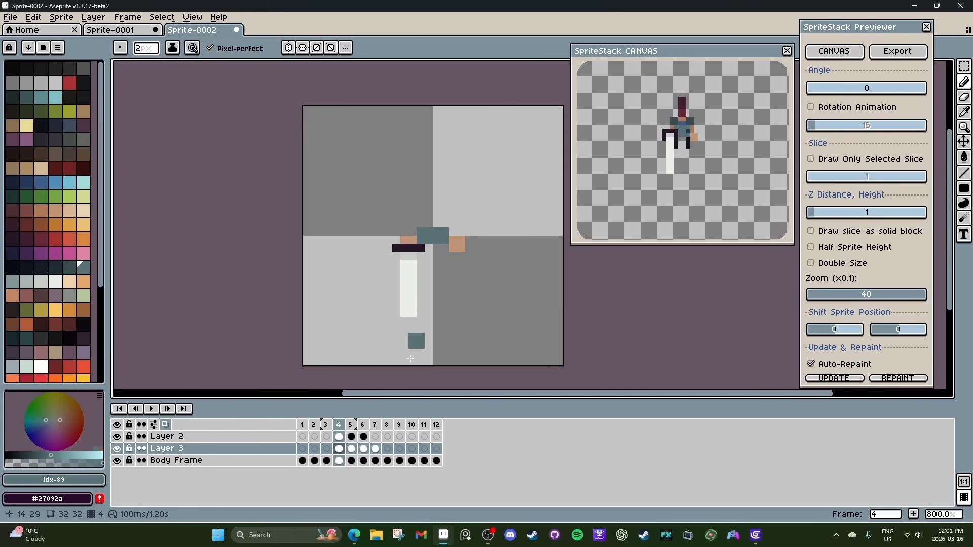
{"action": "key", "text": "Right"}
{"action": "left_click_drag", "start_coordinate": [863, 90], "coordinate": [931, 92]}
Stamp a 4-pixel round helmet slice in palette colour 88 over the hair on frame 11 of Layer 3.
{"action": "left_click", "coordinate": [412, 450]}
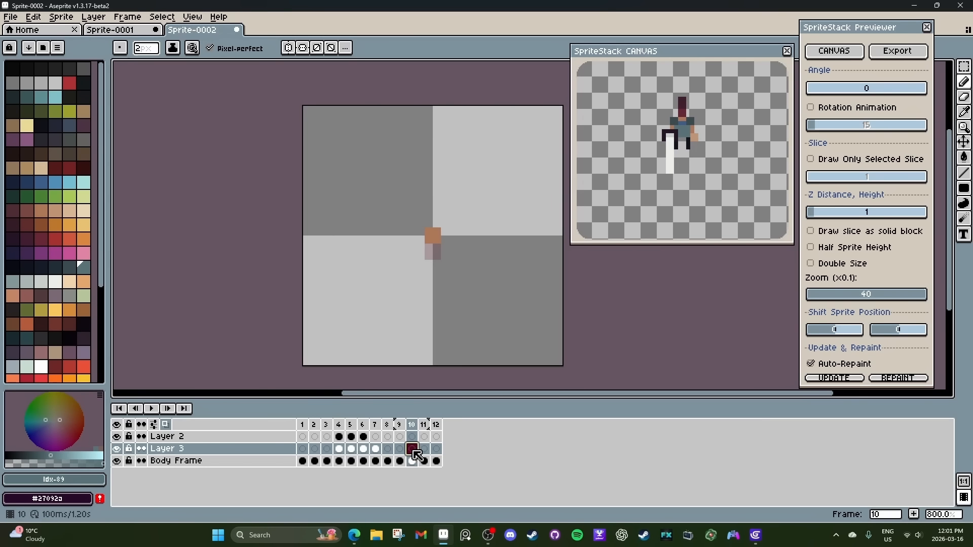
{"action": "left_click", "coordinate": [424, 449]}
{"action": "key", "text": "plus"}
{"action": "key", "text": "plus"}
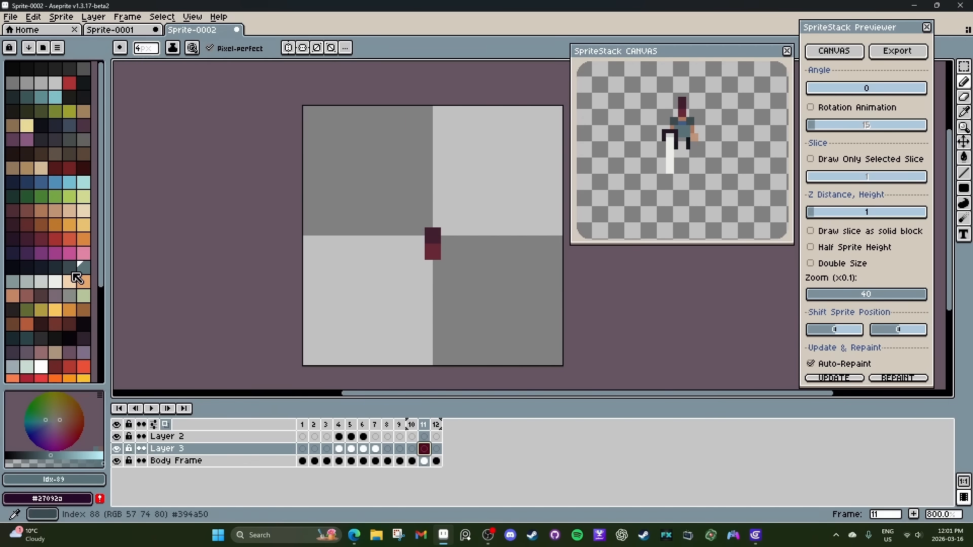
{"action": "left_click", "coordinate": [71, 268]}
{"action": "left_click", "coordinate": [433, 241]}
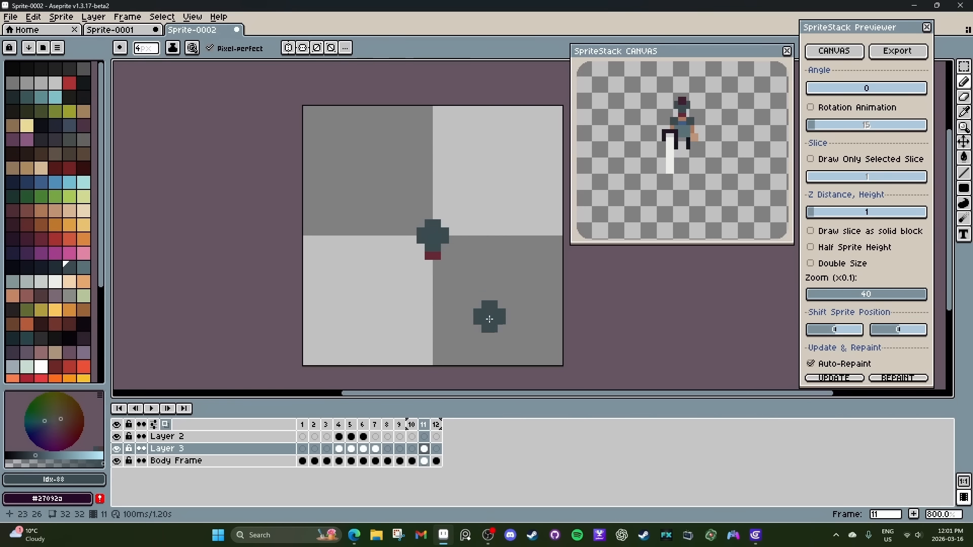
Draw helmet slices in palette colour 89 on frames 12 and 10 of Layer 3 and check the rotated preview.
{"action": "left_click", "coordinate": [437, 449]}
{"action": "left_click", "coordinate": [83, 267]}
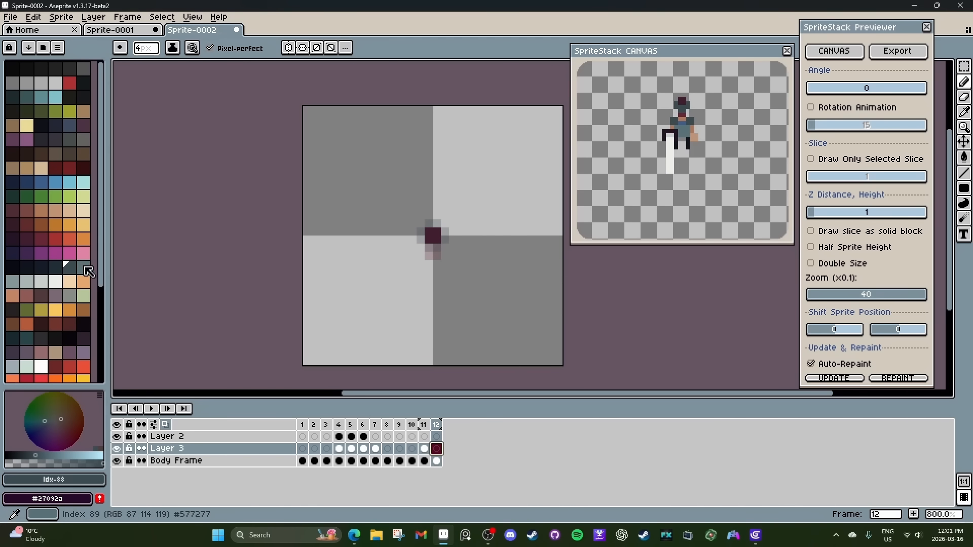
{"action": "key", "text": "minus"}
{"action": "key", "text": "minus"}
{"action": "mouse_move", "coordinate": [427, 239]}
{"action": "left_mouse_down"}
{"action": "mouse_move", "coordinate": [444, 238]}
{"action": "mouse_move", "coordinate": [436, 242]}
{"action": "left_mouse_up"}
{"action": "key", "text": "Left"}
{"action": "key", "text": "Left"}
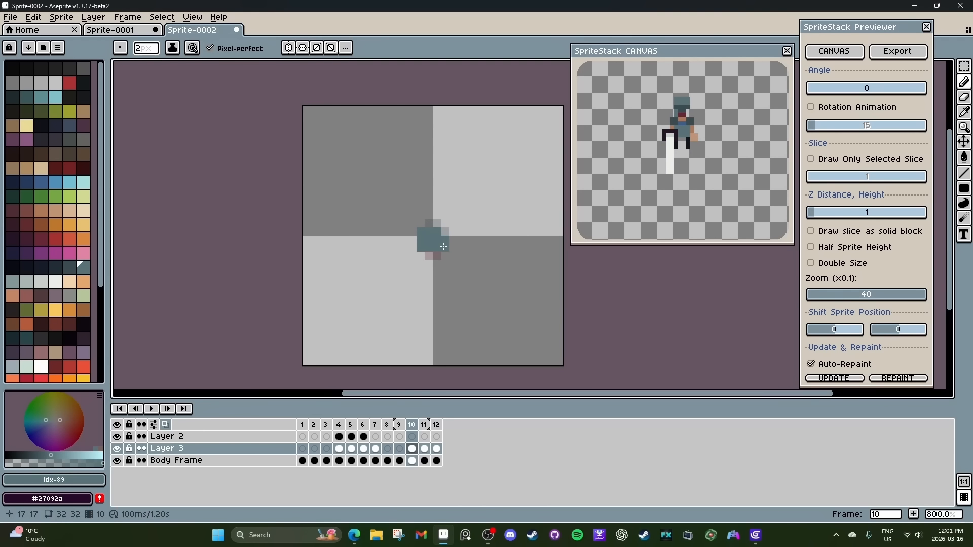
{"action": "left_click_drag", "start_coordinate": [816, 89], "coordinate": [934, 91]}
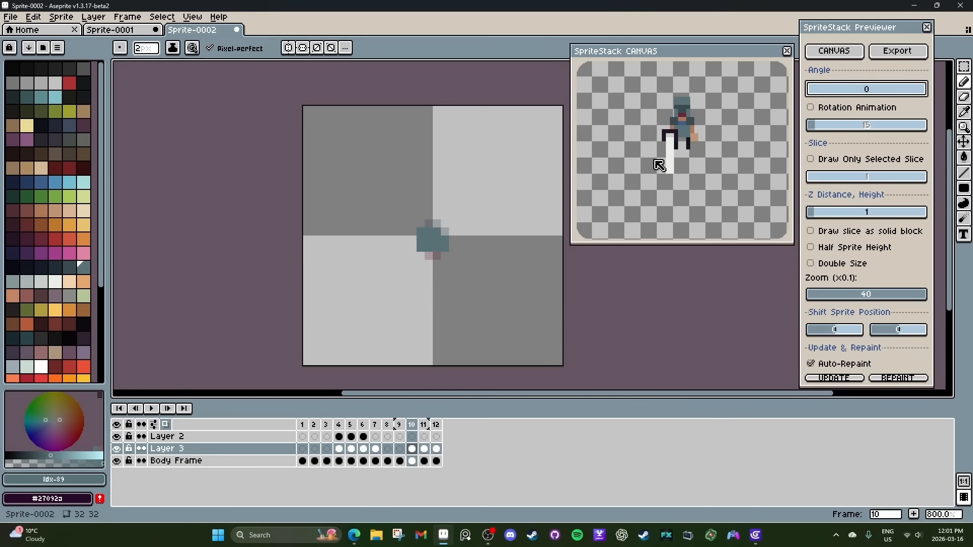
Add an empty frame after frame 1 and move it to the start of the timeline.
{"action": "right_click", "coordinate": [305, 428]}
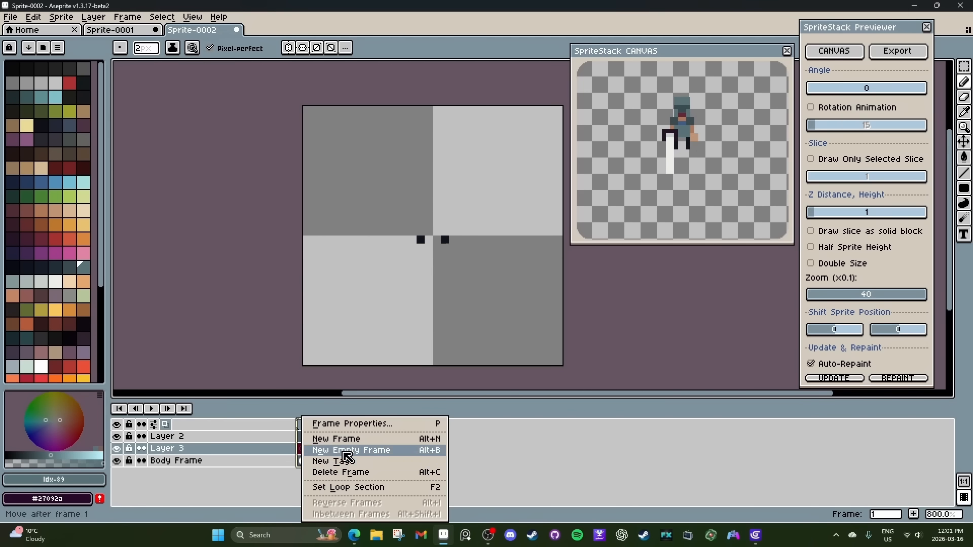
{"action": "left_click", "coordinate": [345, 437]}
{"action": "left_click", "coordinate": [301, 425]}
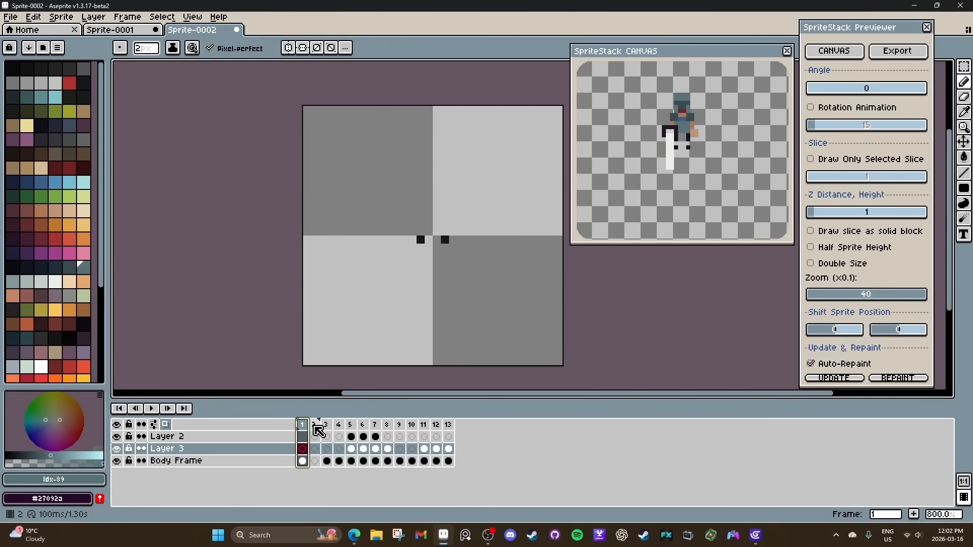
{"action": "left_click", "coordinate": [315, 426]}
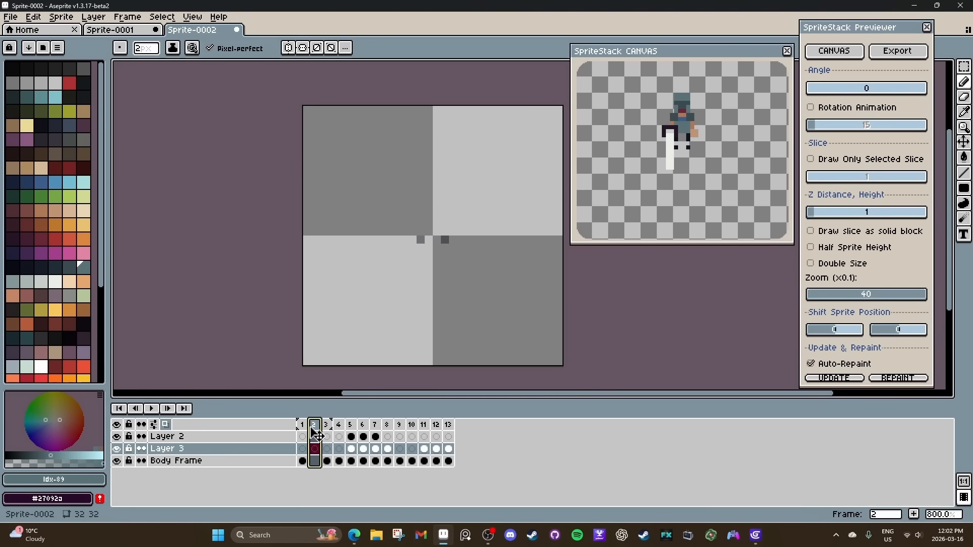
Fill the whole canvas with palette colour 34 on frame 1 of the Body Frame layer and set the preview zoom to 20.
{"action": "left_click", "coordinate": [302, 461]}
{"action": "left_click", "coordinate": [69, 139]}
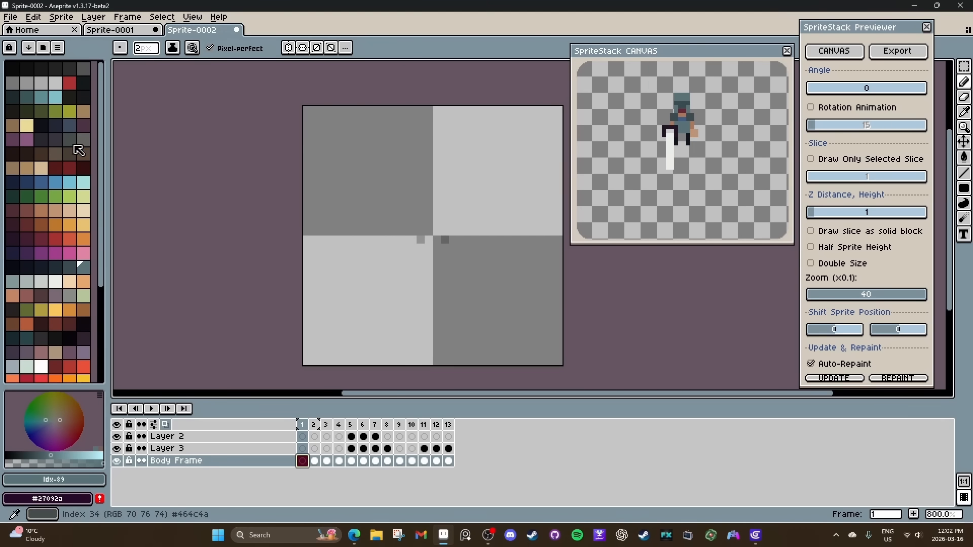
{"action": "key", "text": "g"}
{"action": "left_click", "coordinate": [542, 244]}
{"action": "mouse_move", "coordinate": [811, 98]}
{"action": "left_mouse_down"}
{"action": "mouse_move", "coordinate": [864, 91]}
{"action": "mouse_move", "coordinate": [807, 89]}
{"action": "mouse_move", "coordinate": [914, 91]}
{"action": "mouse_move", "coordinate": [808, 99]}
{"action": "left_mouse_up"}
{"action": "scroll", "coordinate": [711, 155], "scroll_direction": "down", "scroll_amount": 2}
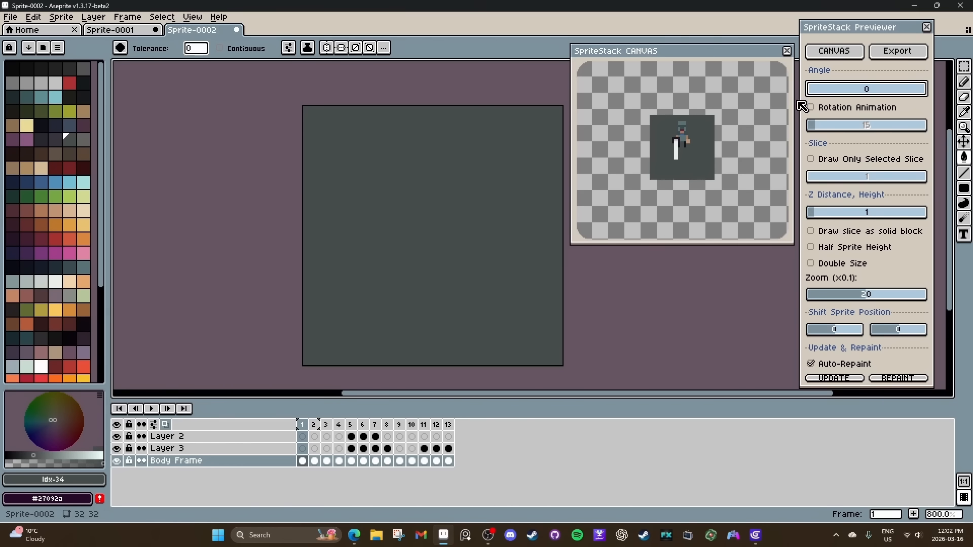
Add an empty frame 2 and draw a centred filled ellipse about 6×4 pixels there in a darker grey as the character's shadow.
{"action": "right_click", "coordinate": [313, 460]}
{"action": "left_click", "coordinate": [330, 449]}
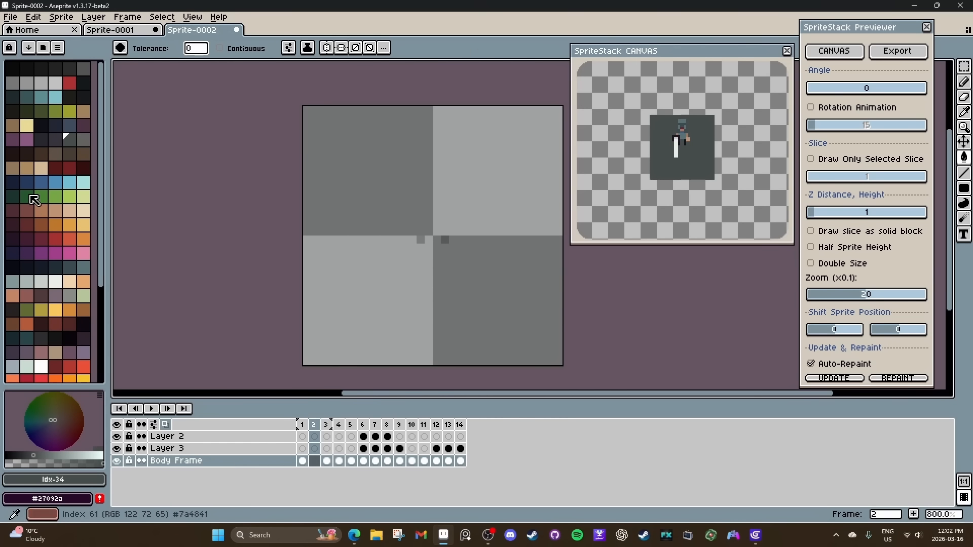
{"action": "left_click", "coordinate": [29, 455]}
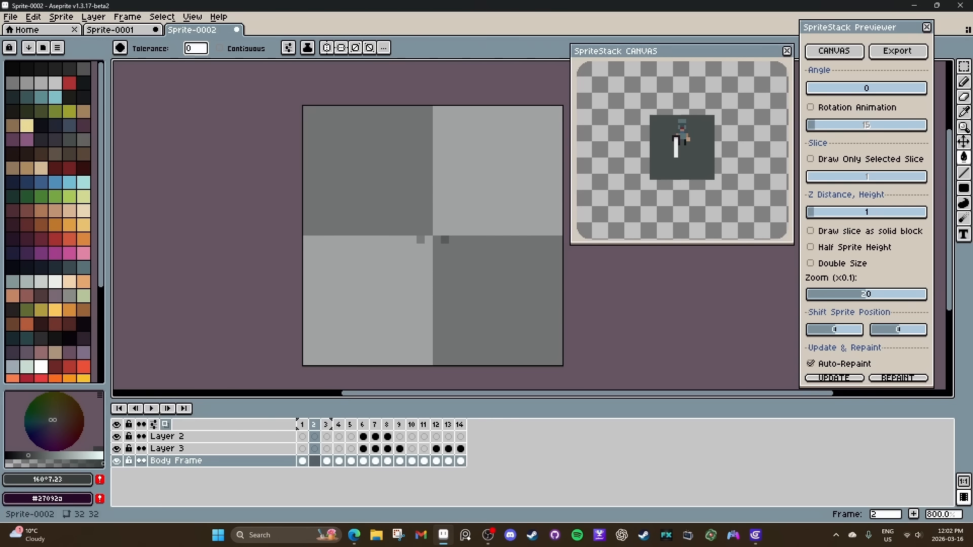
{"action": "key", "text": "shift+u"}
{"action": "left_click_drag", "start_coordinate": [410, 224], "coordinate": [453, 247]}
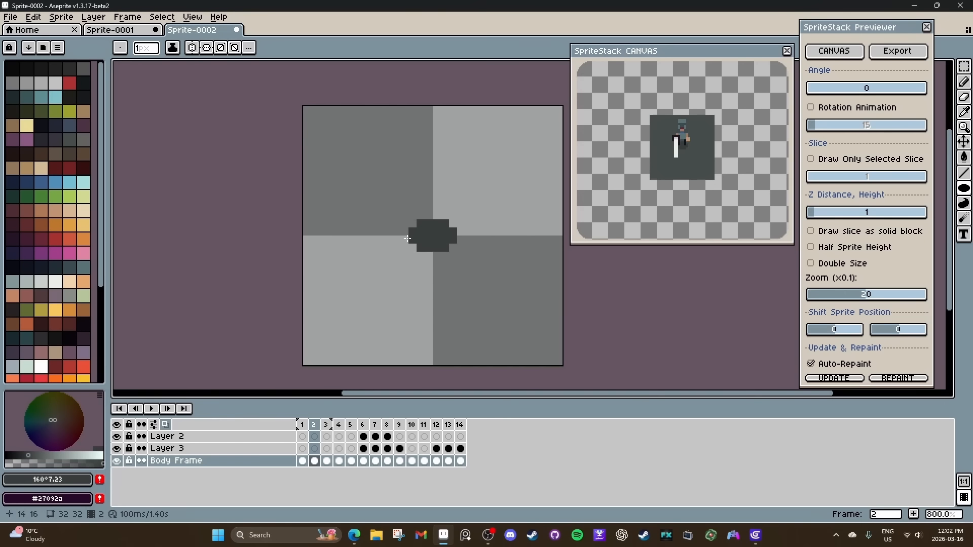
Enlarge the shadow on frame 2 into a filled circle about 8 pixels wide and check it in the rotated preview.
{"action": "mouse_move", "coordinate": [815, 88]}
{"action": "left_mouse_down"}
{"action": "mouse_move", "coordinate": [907, 89]}
{"action": "mouse_move", "coordinate": [804, 93]}
{"action": "left_mouse_up"}
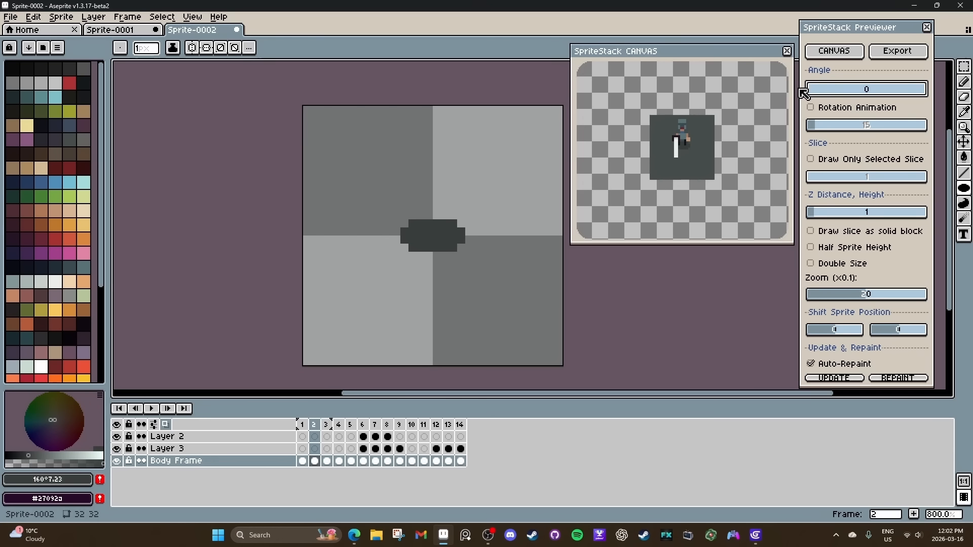
{"action": "left_click_drag", "start_coordinate": [421, 215], "coordinate": [436, 216]}
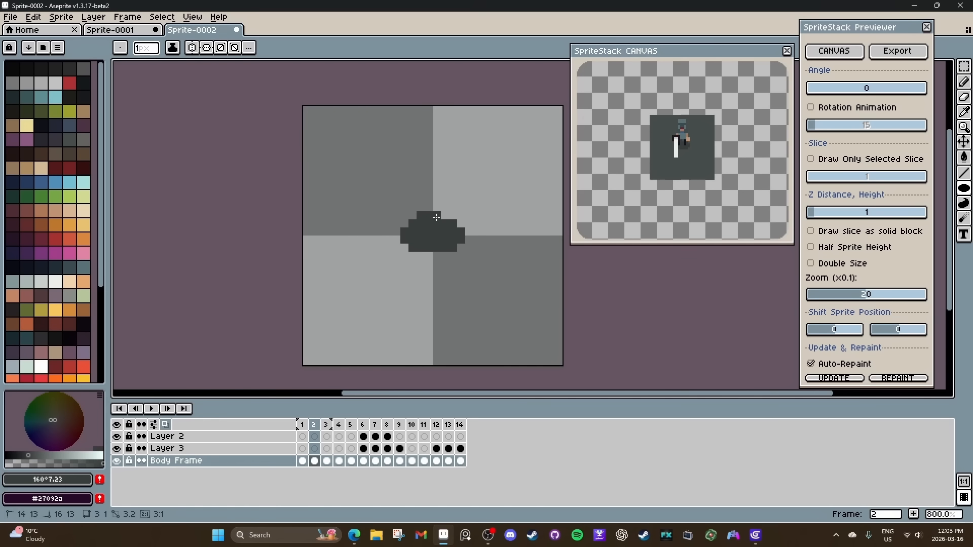
{"action": "mouse_move", "coordinate": [437, 215]}
{"action": "left_mouse_down"}
{"action": "mouse_move", "coordinate": [430, 239]}
{"action": "mouse_move", "coordinate": [464, 187]}
{"action": "mouse_move", "coordinate": [441, 204]}
{"action": "mouse_move", "coordinate": [432, 220]}
{"action": "mouse_move", "coordinate": [459, 206]}
{"action": "mouse_move", "coordinate": [435, 232]}
{"action": "mouse_move", "coordinate": [409, 243]}
{"action": "left_mouse_up"}
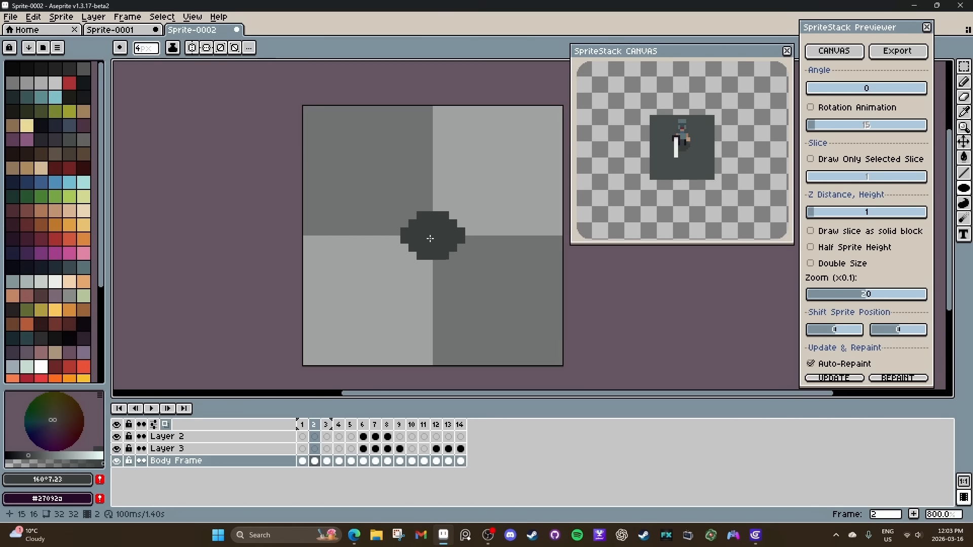
{"action": "key", "text": "plus"}
{"action": "key", "text": "plus"}
{"action": "key", "text": "plus"}
{"action": "key", "text": "e"}
{"action": "key", "text": "plus"}
{"action": "key", "text": "plus"}
{"action": "key", "text": "b"}
{"action": "key", "text": "minus"}
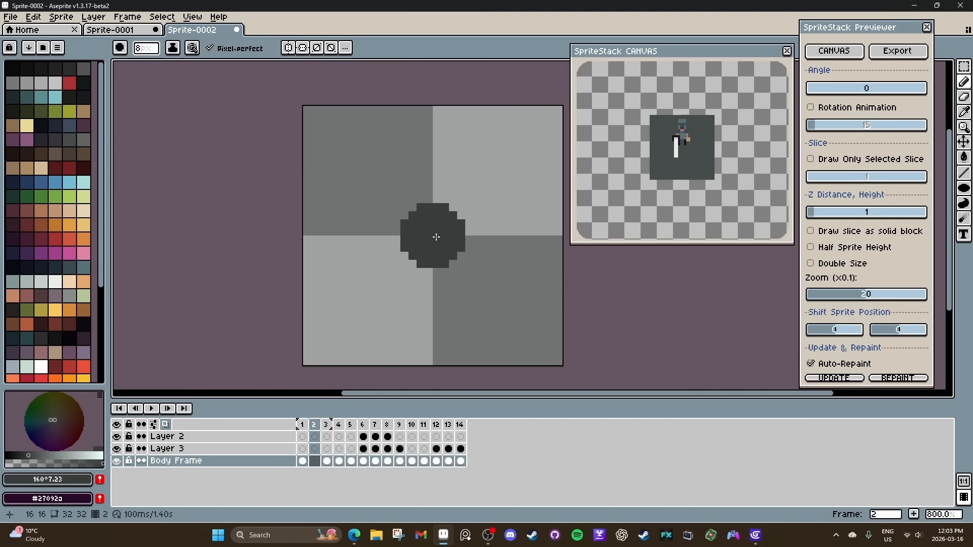
{"action": "left_click", "coordinate": [819, 88]}
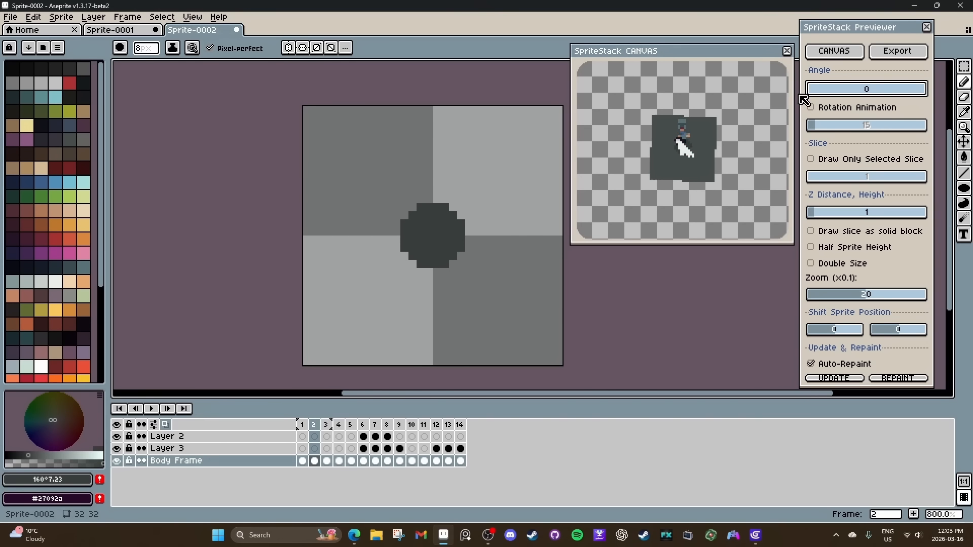
{"action": "left_click_drag", "start_coordinate": [302, 461], "coordinate": [294, 429]}
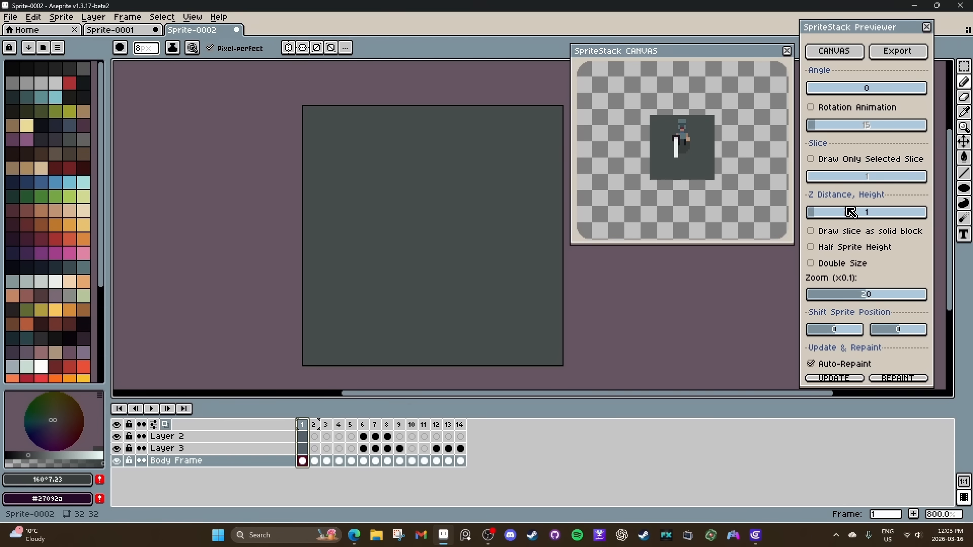
{"action": "left_click", "coordinate": [364, 449]}
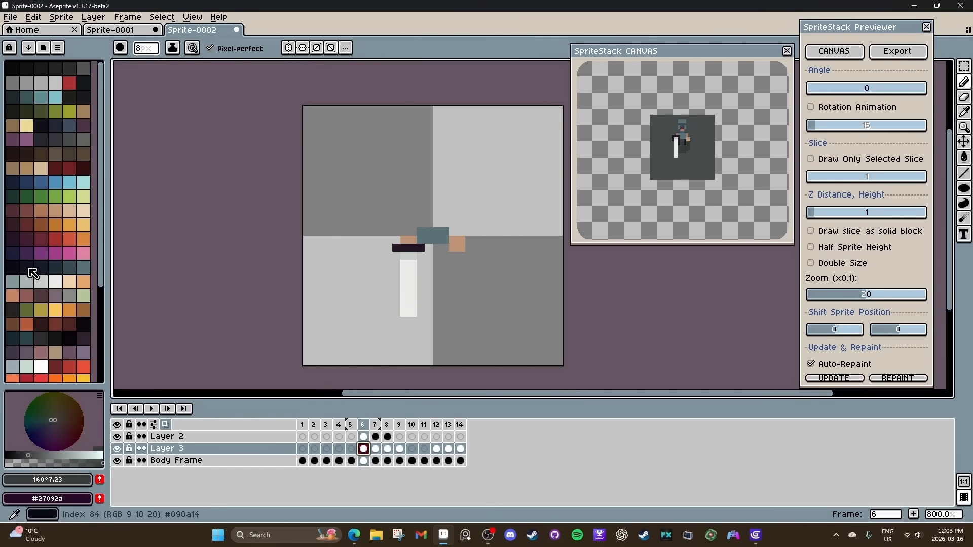
{"action": "left_click", "coordinate": [43, 282]}
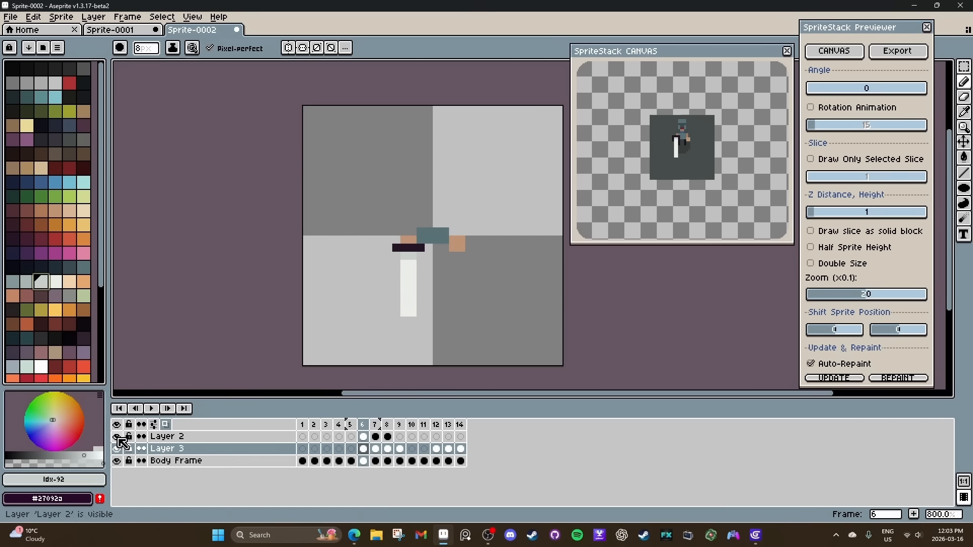
{"action": "left_click", "coordinate": [117, 436]}
{"action": "left_click", "coordinate": [117, 436]}
{"action": "left_click", "coordinate": [363, 437]}
{"action": "left_click_drag", "start_coordinate": [404, 280], "coordinate": [412, 281]}
{"action": "left_click", "coordinate": [375, 436]}
{"action": "left_click", "coordinate": [387, 436]}
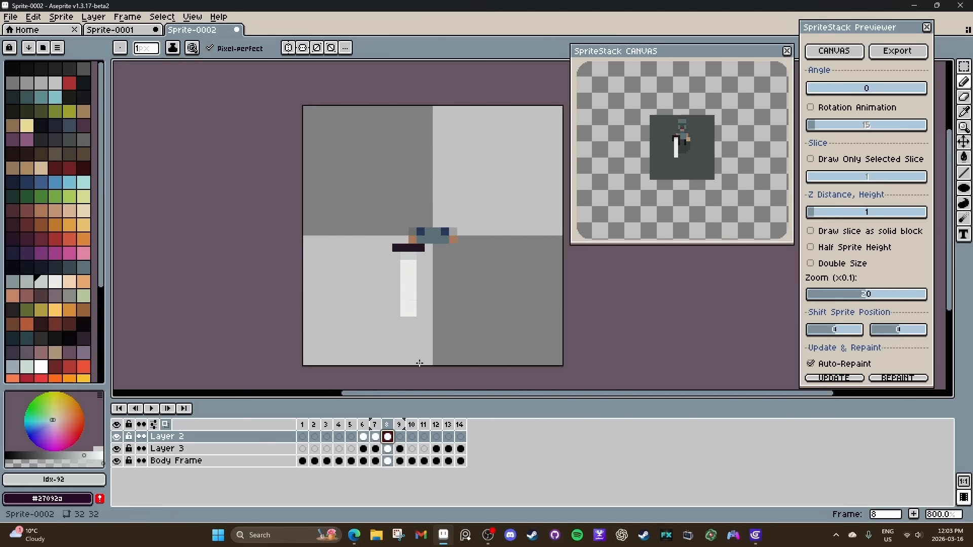
{"action": "key", "text": "ctrl+z"}
{"action": "left_click", "coordinate": [366, 438]}
{"action": "key", "text": "ctrl+z"}
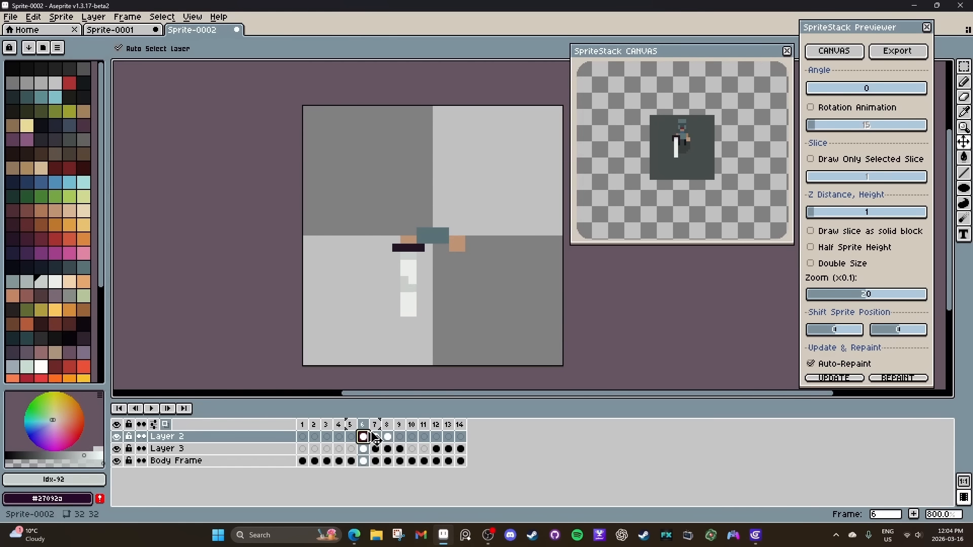
{"action": "key", "text": "ctrl+z"}
Recolour the sword blade pink on the Layer 2 slices, using palette colour 82 for the strip next to the guard.
{"action": "left_click", "coordinate": [70, 183]}
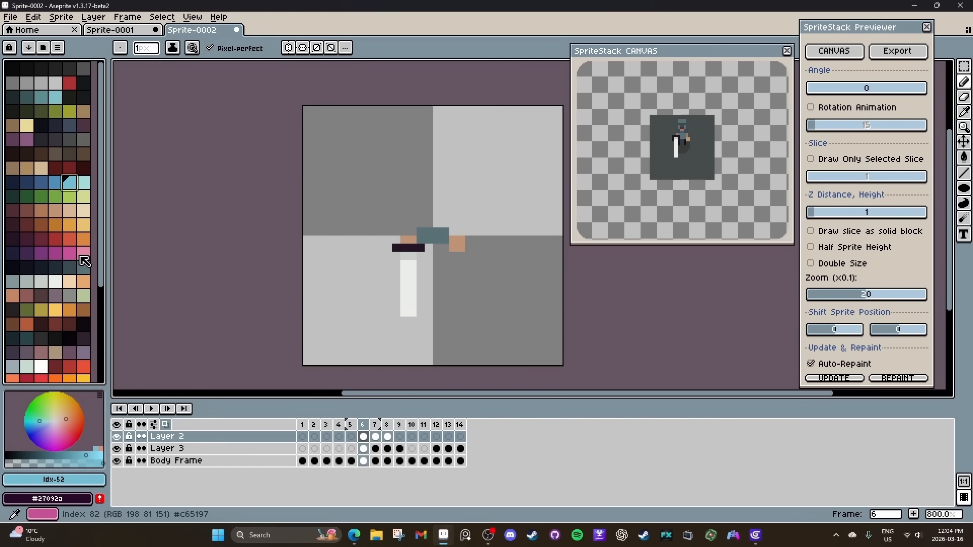
{"action": "left_click", "coordinate": [70, 255]}
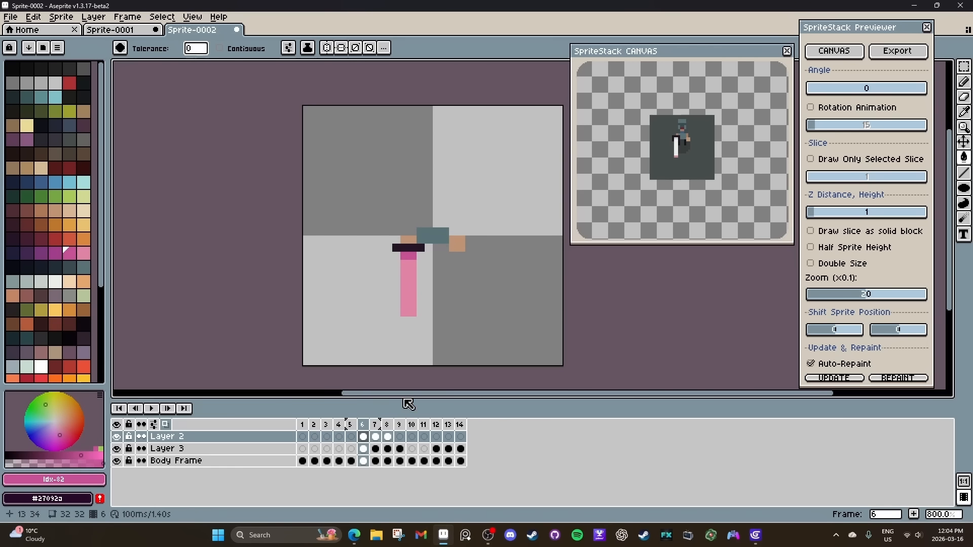
{"action": "left_click", "coordinate": [376, 437]}
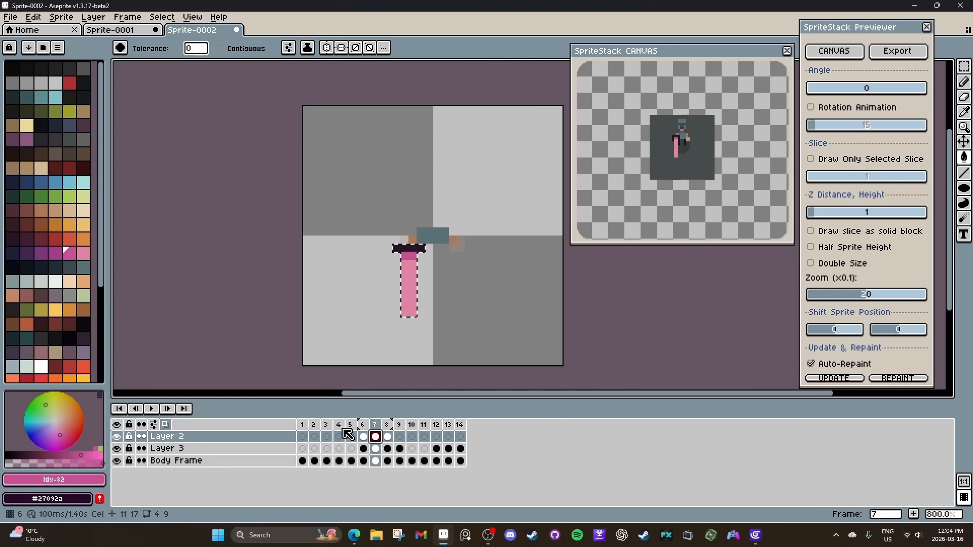
Draw three horizontal stripes in palette colour 53 across the sword blade on frame 7 and check them in the rotated preview.
{"action": "left_click", "coordinate": [84, 182]}
{"action": "left_click", "coordinate": [408, 289]}
{"action": "key", "text": "ctrl+z"}
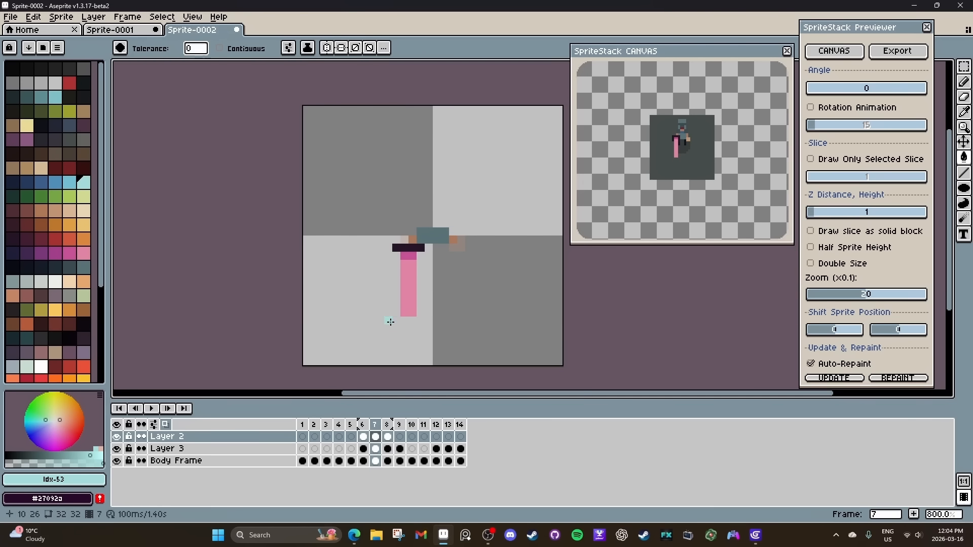
{"action": "key", "text": "ctrl+y"}
{"action": "key", "text": "ctrl+z"}
{"action": "key", "text": "l"}
{"action": "mouse_move", "coordinate": [404, 305]}
{"action": "left_mouse_down"}
{"action": "mouse_move", "coordinate": [414, 301]}
{"action": "mouse_move", "coordinate": [411, 289]}
{"action": "left_mouse_up"}
{"action": "left_click_drag", "start_coordinate": [404, 272], "coordinate": [412, 270]}
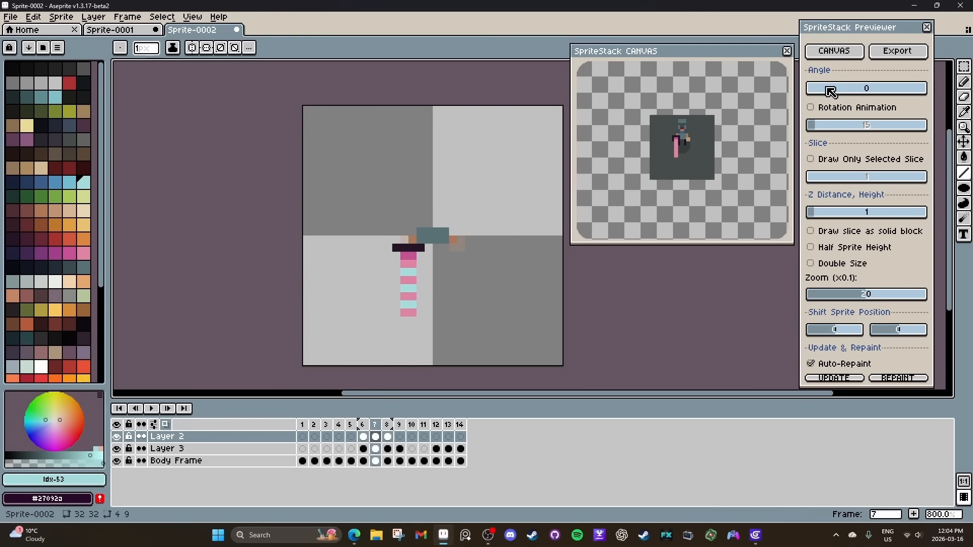
{"action": "left_click_drag", "start_coordinate": [827, 90], "coordinate": [841, 93]}
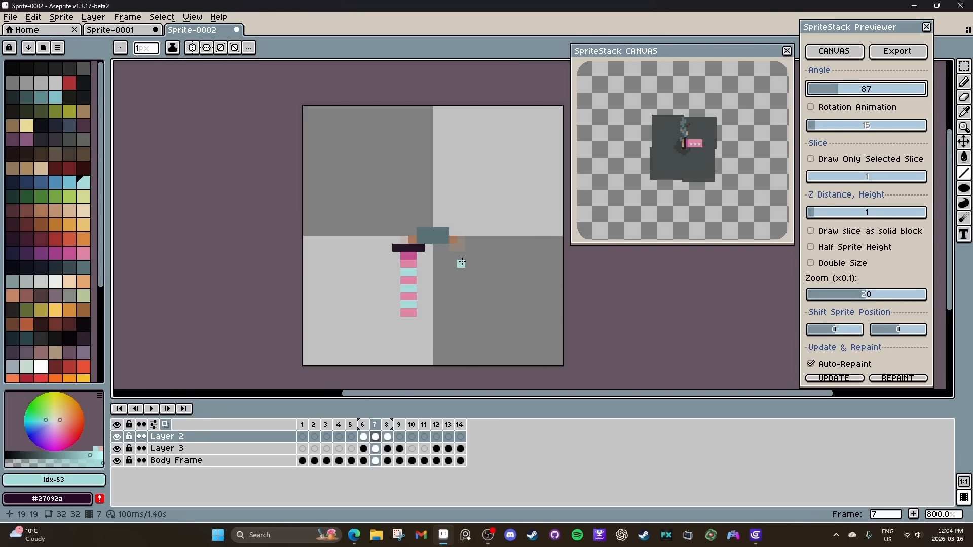
Erase corner pixels at the tip of the sword blade on frames 8 and 6 and check the preview at angle 106.
{"action": "key", "text": "."}
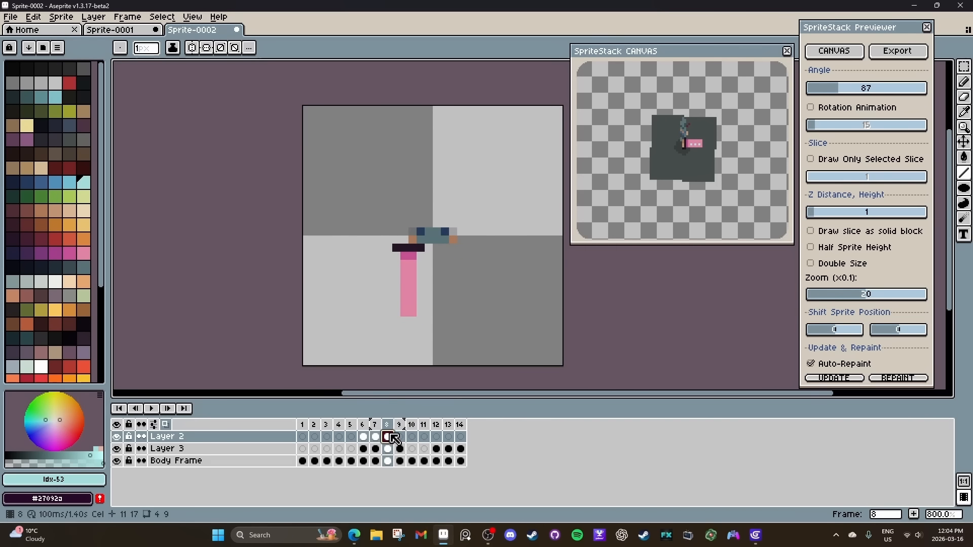
{"action": "key", "text": "e"}
{"action": "scroll", "coordinate": [412, 321], "scroll_direction": "down", "scroll_amount": 8}
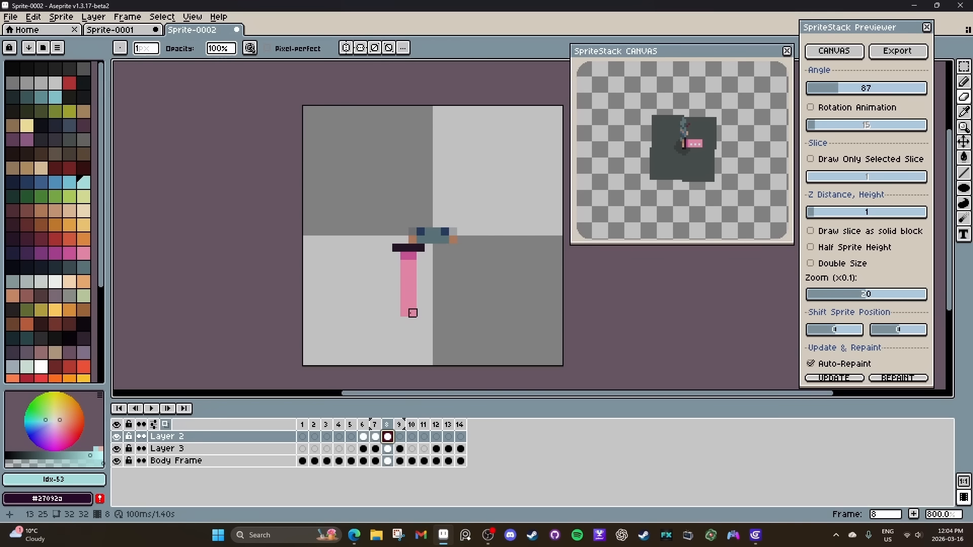
{"action": "left_click", "coordinate": [413, 313]}
{"action": "left_click", "coordinate": [363, 436]}
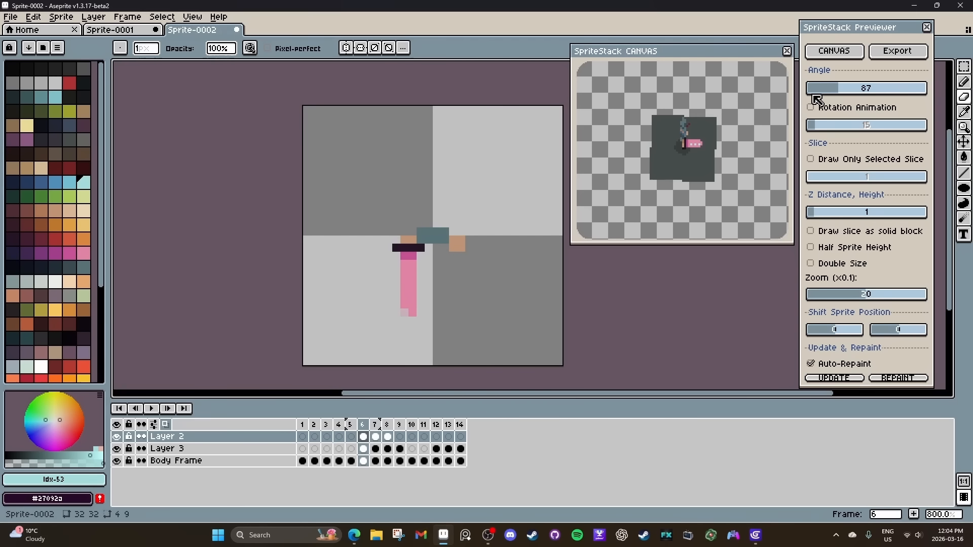
{"action": "mouse_move", "coordinate": [835, 89]}
{"action": "left_mouse_down"}
{"action": "mouse_move", "coordinate": [916, 94]}
{"action": "mouse_move", "coordinate": [843, 91]}
{"action": "left_mouse_up"}
Rename Layer 2 as Sword and Layer 3 as Armor.
{"action": "left_click", "coordinate": [183, 438]}
{"action": "double_click", "coordinate": [181, 439]}
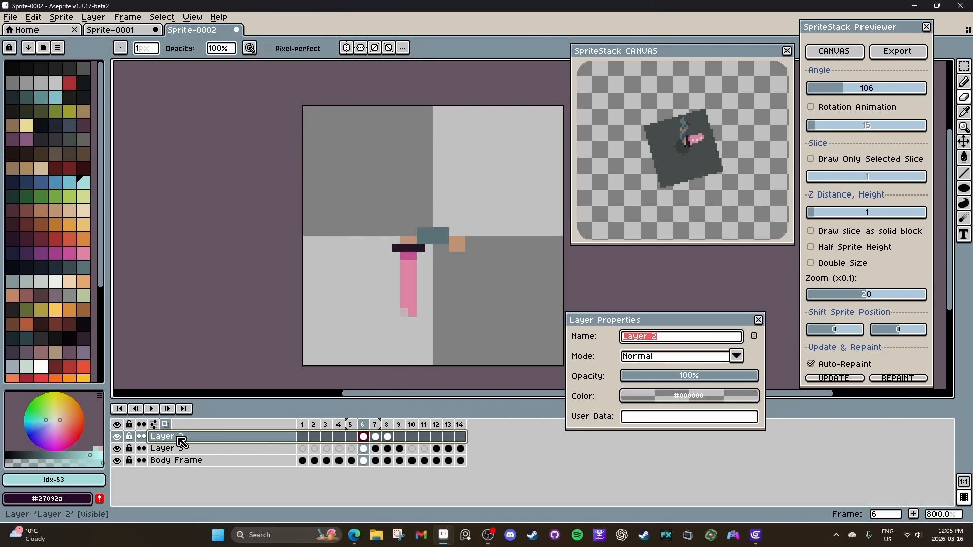
{"action": "type", "text": "Sword"}
{"action": "key", "text": "Return"}
{"action": "left_click", "coordinate": [167, 449]}
{"action": "double_click", "coordinate": [168, 449]}
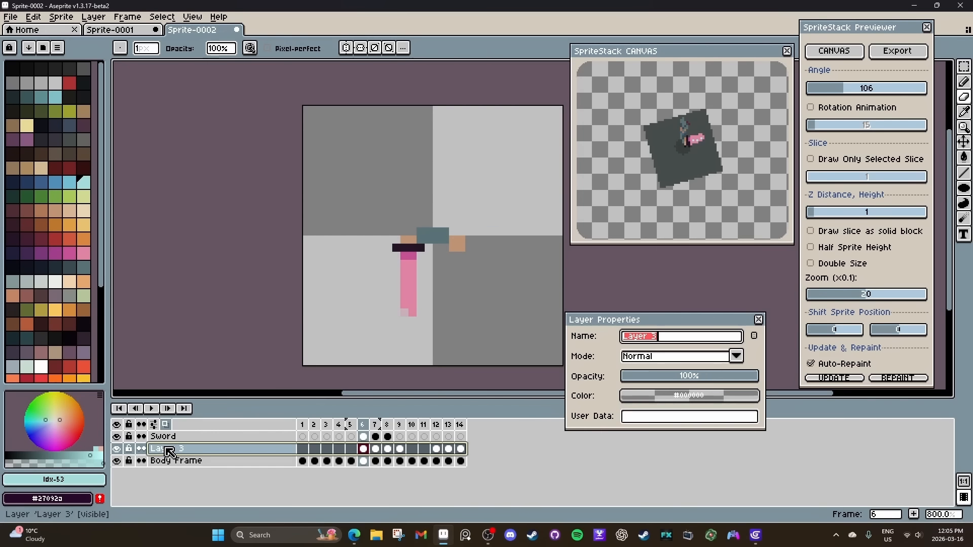
{"action": "type", "text": "Armor"}
{"action": "left_click", "coordinate": [758, 320]}
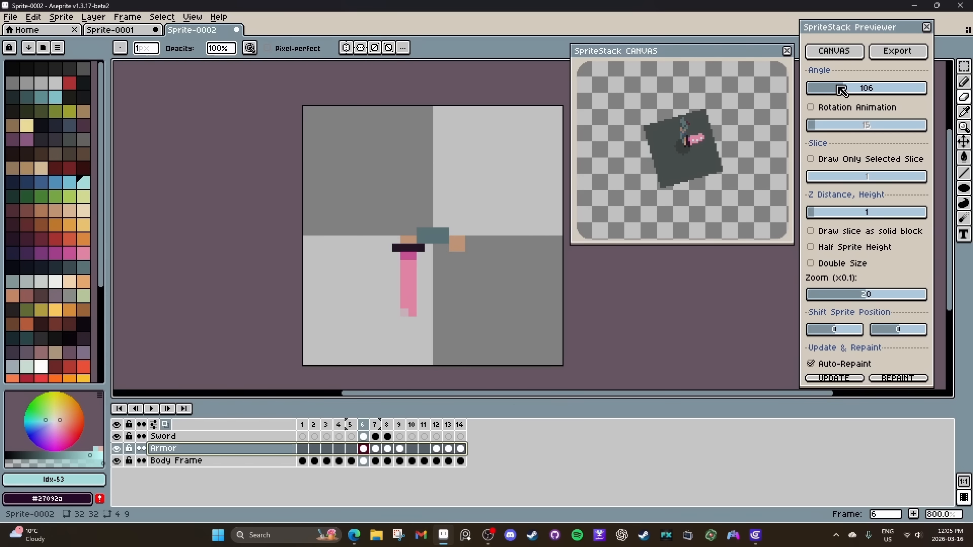
Compare the character with and without the Armor layer in the preview at angle 0.
{"action": "left_click_drag", "start_coordinate": [839, 89], "coordinate": [803, 92]}
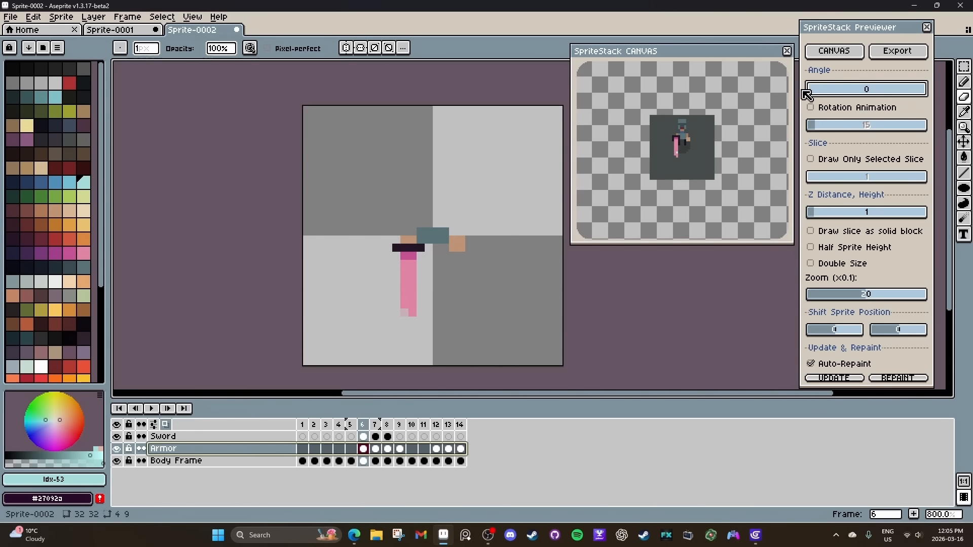
{"action": "left_click", "coordinate": [117, 449]}
{"action": "left_click", "coordinate": [118, 449]}
{"action": "left_click", "coordinate": [118, 450]}
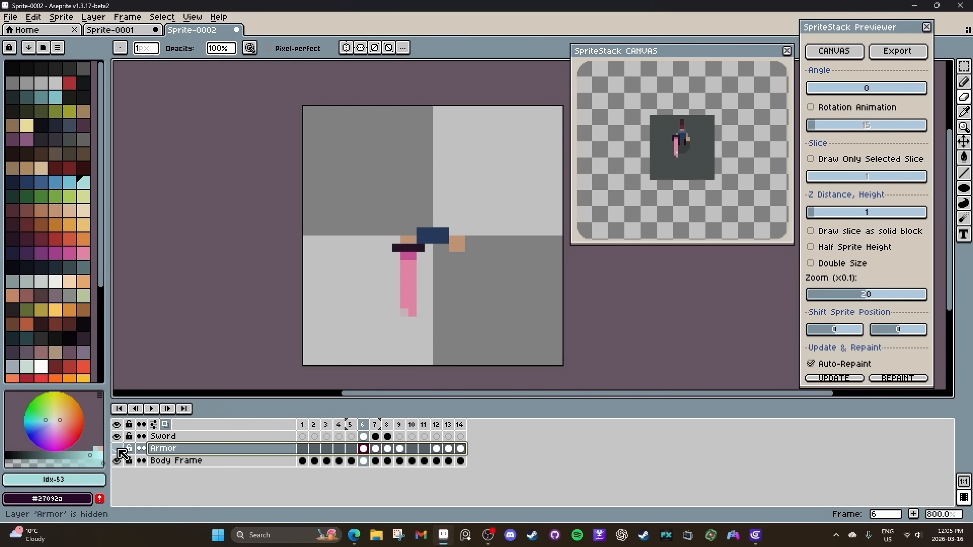
{"action": "left_click", "coordinate": [118, 449]}
Duplicate the Sword layer and set the copy's blend mode to Addition.
{"action": "right_click", "coordinate": [228, 436]}
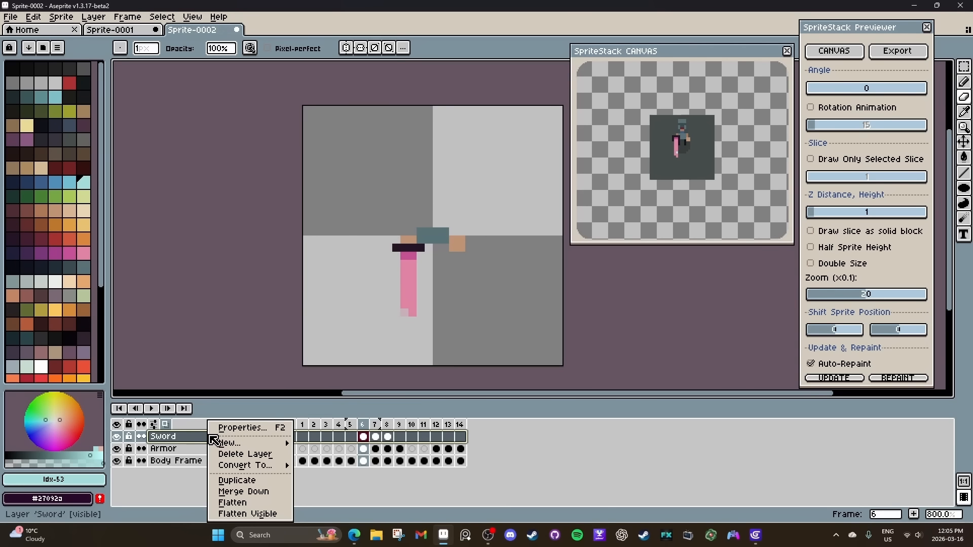
{"action": "left_click", "coordinate": [240, 481]}
{"action": "double_click", "coordinate": [172, 436]}
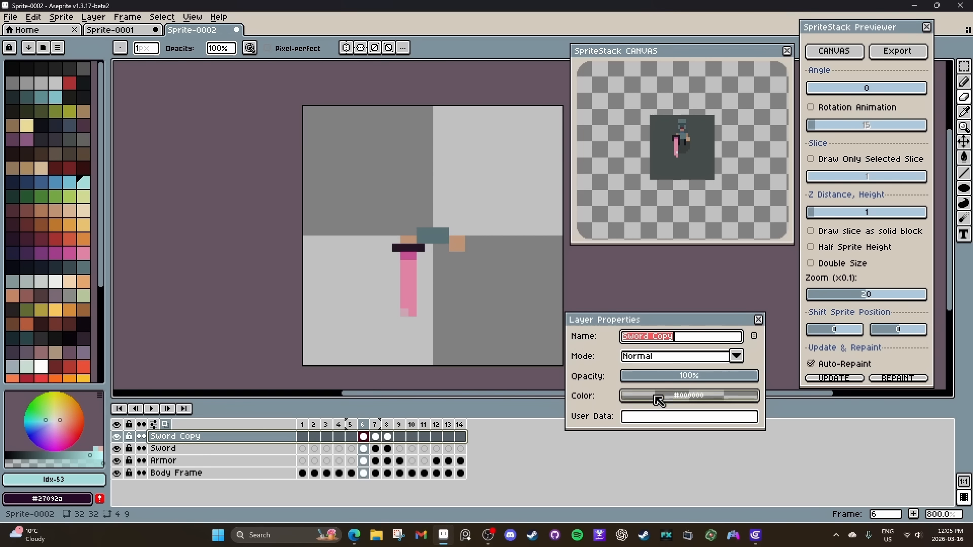
{"action": "left_click", "coordinate": [705, 358]}
{"action": "left_click", "coordinate": [648, 216]}
{"action": "left_click", "coordinate": [758, 320]}
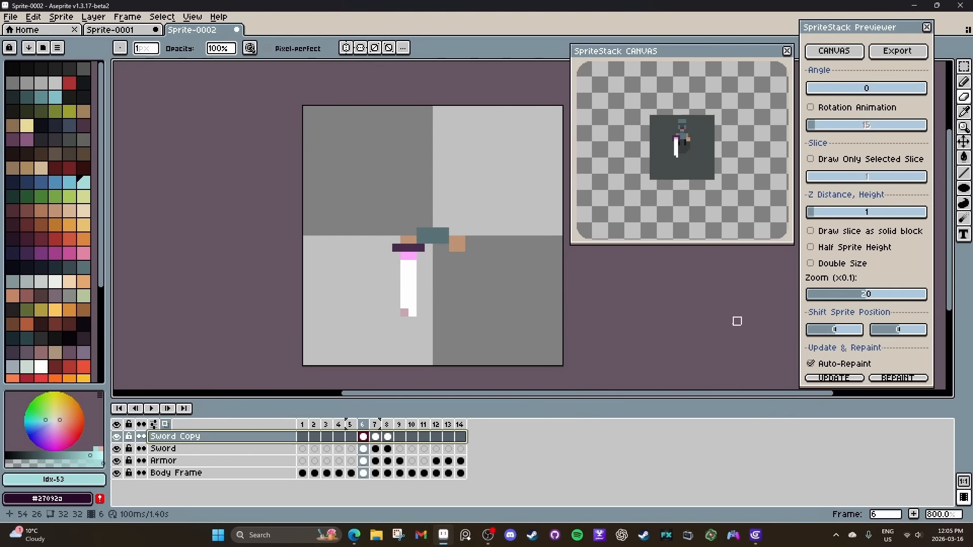
Soften the sword copy on frames 6, 7 and 8 with a Blur brush about 36 px wide and check the rotated preview.
{"action": "left_click", "coordinate": [964, 219]}
{"action": "scroll", "coordinate": [388, 269], "scroll_direction": "down", "scroll_amount": 16}
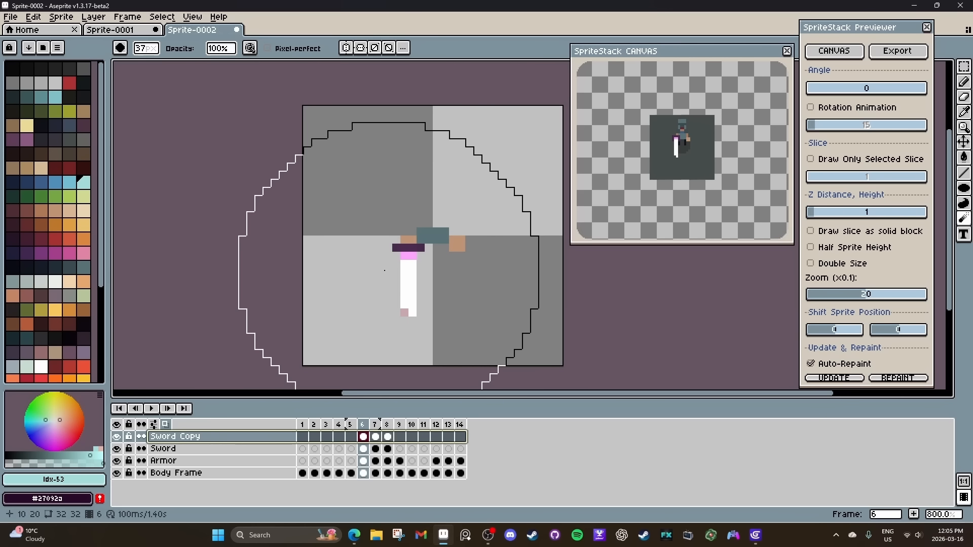
{"action": "left_click", "coordinate": [386, 269]}
{"action": "scroll", "coordinate": [386, 268], "scroll_direction": "down", "scroll_amount": 1}
{"action": "left_click", "coordinate": [377, 435]}
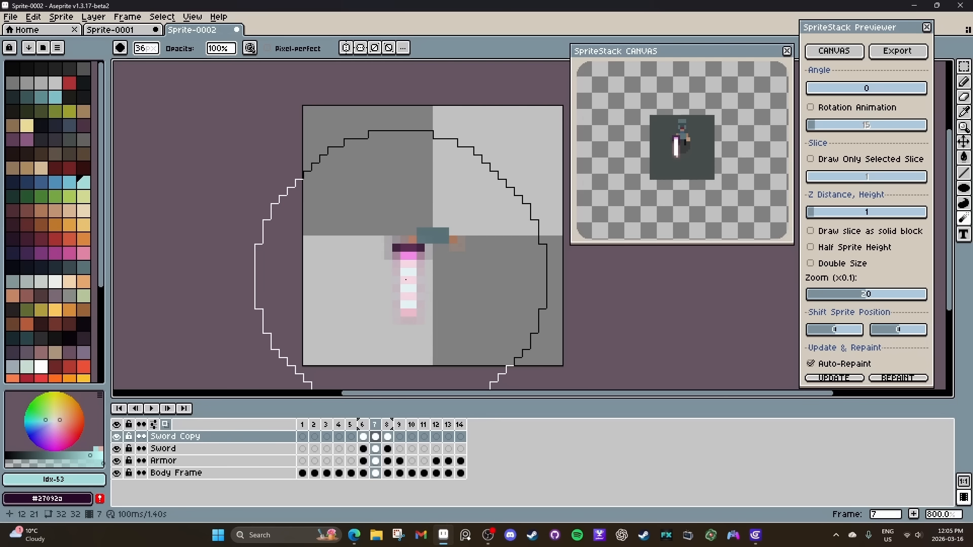
{"action": "left_click", "coordinate": [818, 88]}
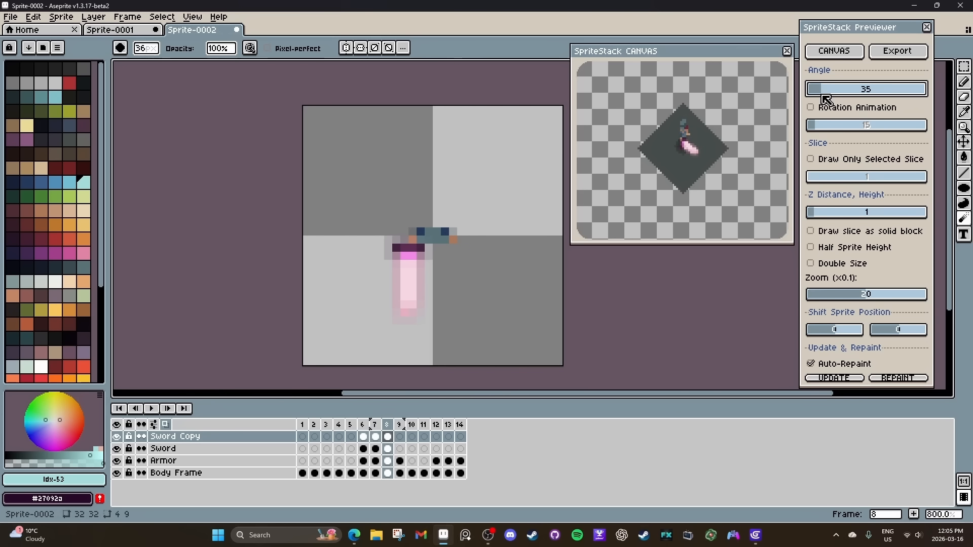
{"action": "left_click_drag", "start_coordinate": [822, 90], "coordinate": [699, 153]}
{"action": "key", "text": "ctrl+y"}
{"action": "key", "text": "ctrl+y"}
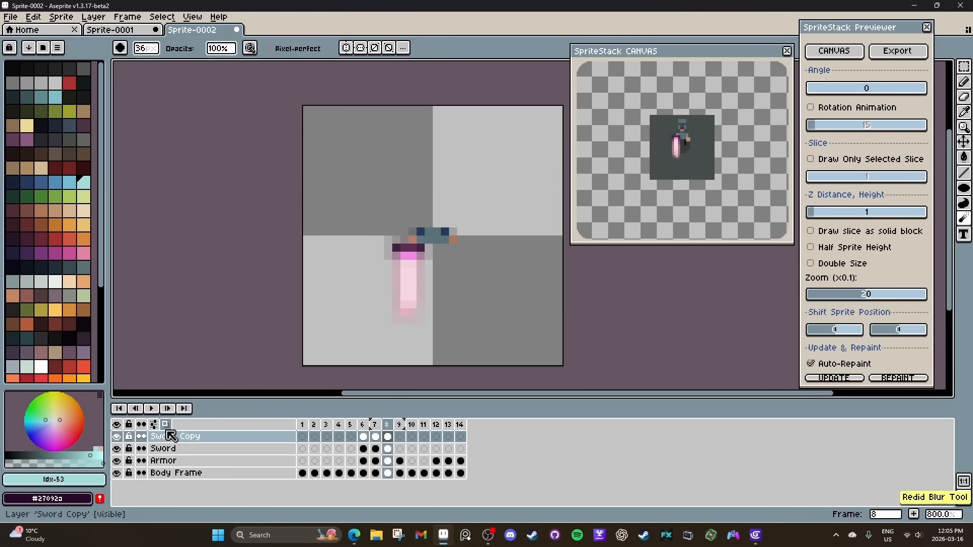
Rename the Sword Copy layer as Sword Glow, lower its opacity to roughly 40%, and check the preview rotation.
{"action": "left_click", "coordinate": [176, 436]}
{"action": "double_click", "coordinate": [180, 436]}
{"action": "type", "text": "Sword Glow"}
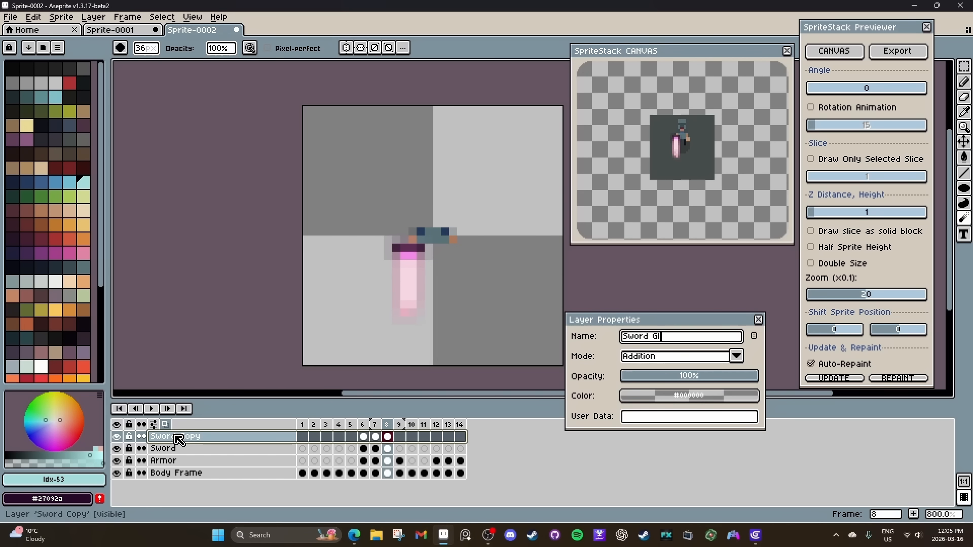
{"action": "key", "text": "Return"}
{"action": "double_click", "coordinate": [185, 437]}
{"action": "left_click", "coordinate": [675, 377]}
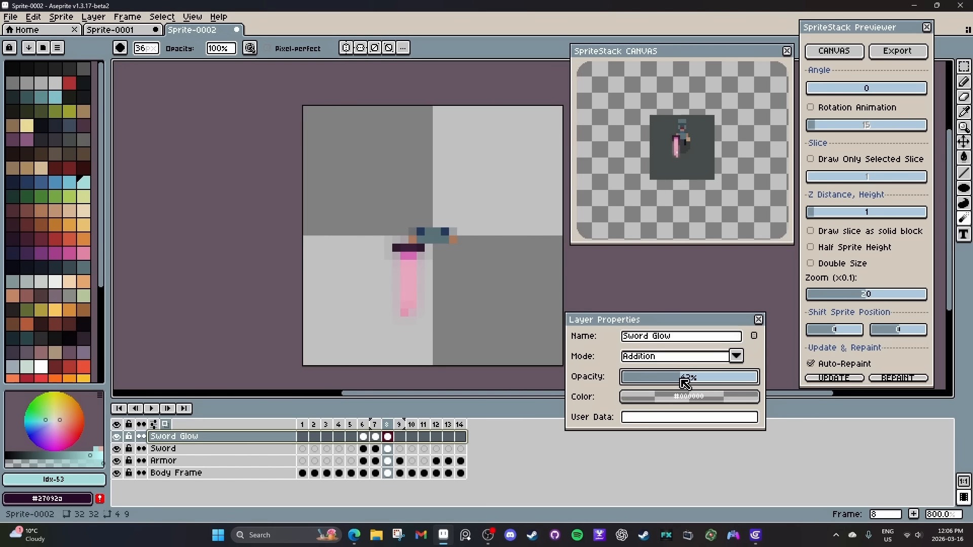
{"action": "key", "text": "Return"}
{"action": "mouse_move", "coordinate": [824, 90]}
{"action": "left_mouse_down"}
{"action": "mouse_move", "coordinate": [891, 91]}
{"action": "mouse_move", "coordinate": [805, 97]}
{"action": "left_mouse_up"}
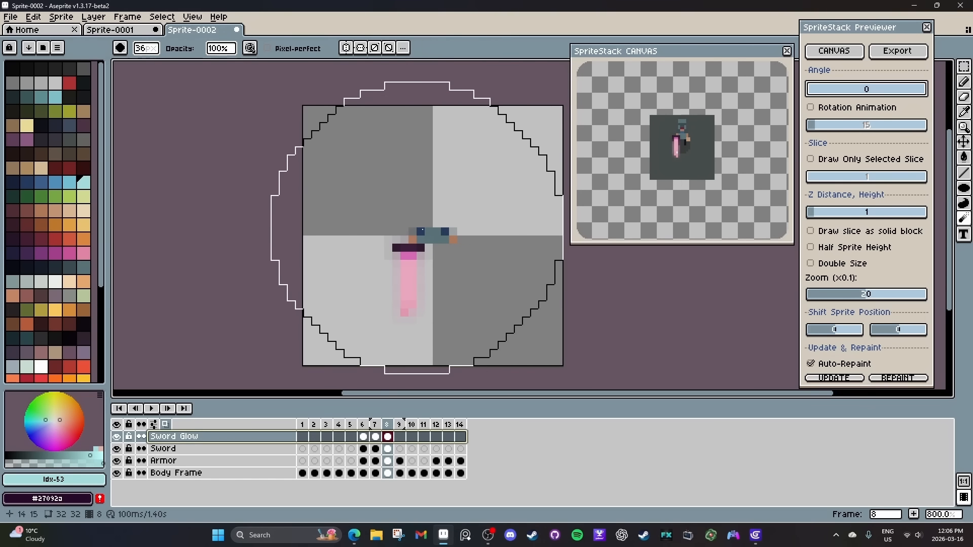
Delete frames 1 and 2, the ground and shadow slices, from the character sprite.
{"action": "scroll", "coordinate": [423, 230], "scroll_direction": "up", "scroll_amount": 5}
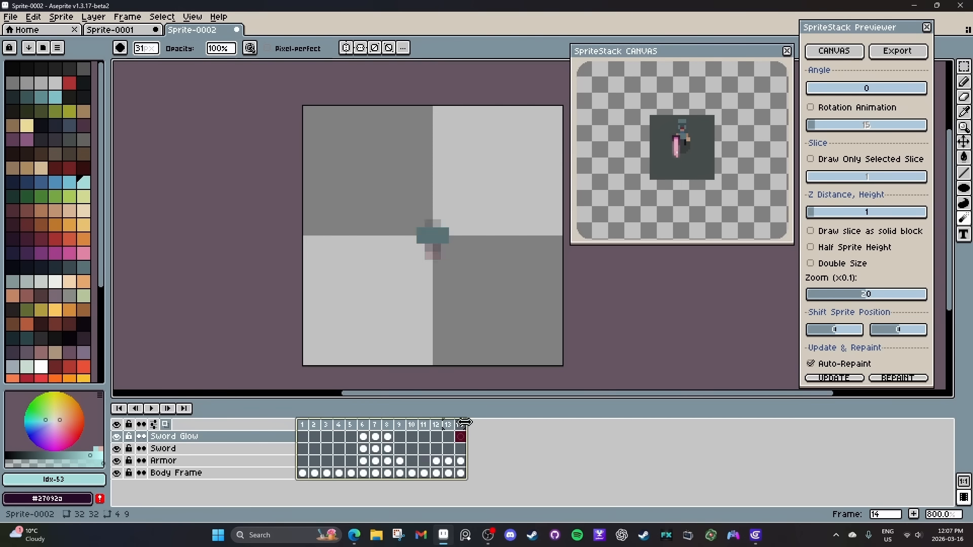
{"action": "left_click_drag", "start_coordinate": [302, 426], "coordinate": [322, 433]}
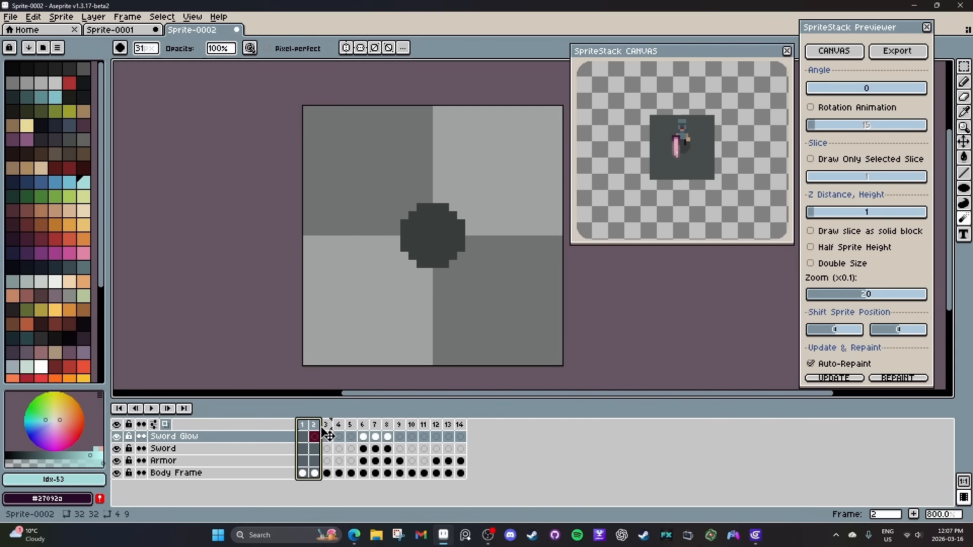
{"action": "key", "text": "Delete"}
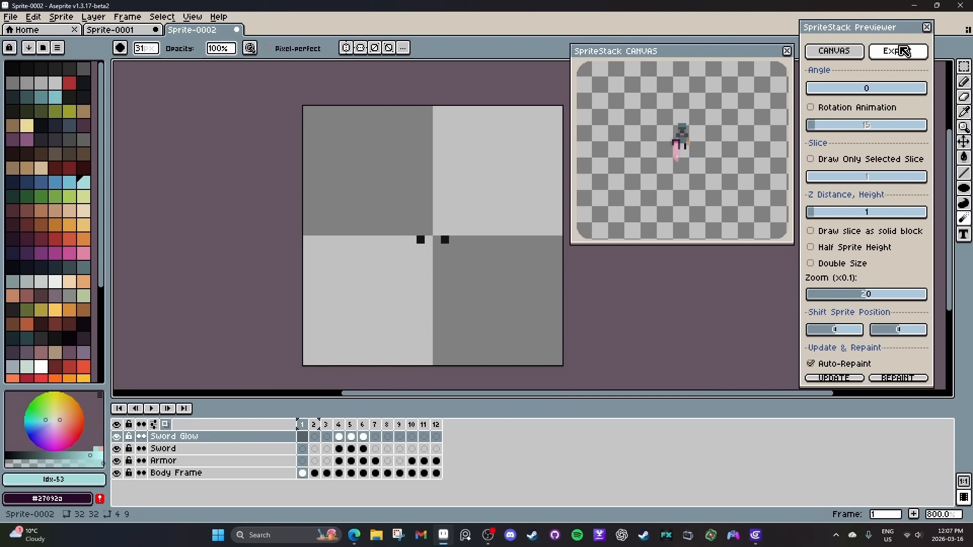
Export the character stack as a new sprite with 16 directions, starting from 0 angle and using the height modifier.
{"action": "left_click", "coordinate": [897, 51]}
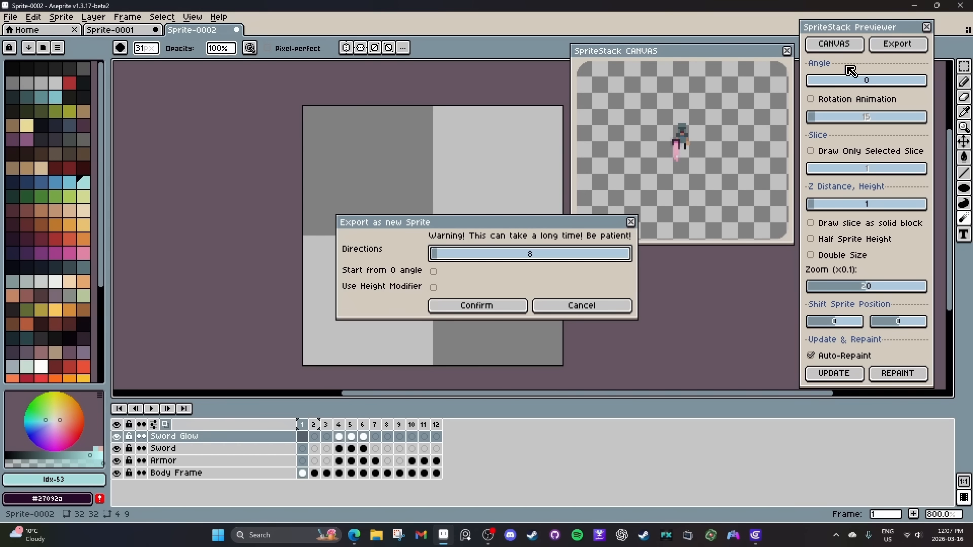
{"action": "left_click_drag", "start_coordinate": [440, 265], "coordinate": [443, 266]}
{"action": "left_click", "coordinate": [434, 271]}
{"action": "left_click", "coordinate": [433, 287]}
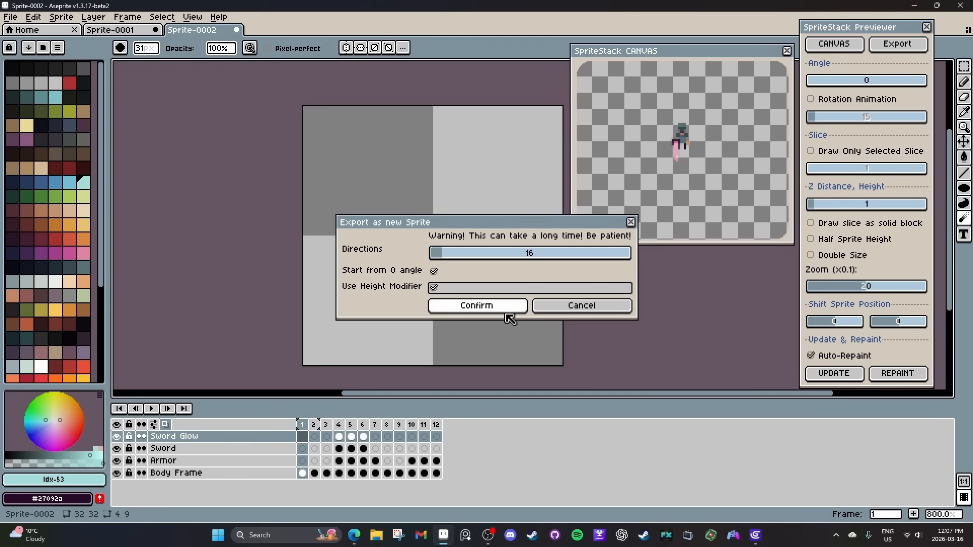
{"action": "left_click", "coordinate": [505, 313]}
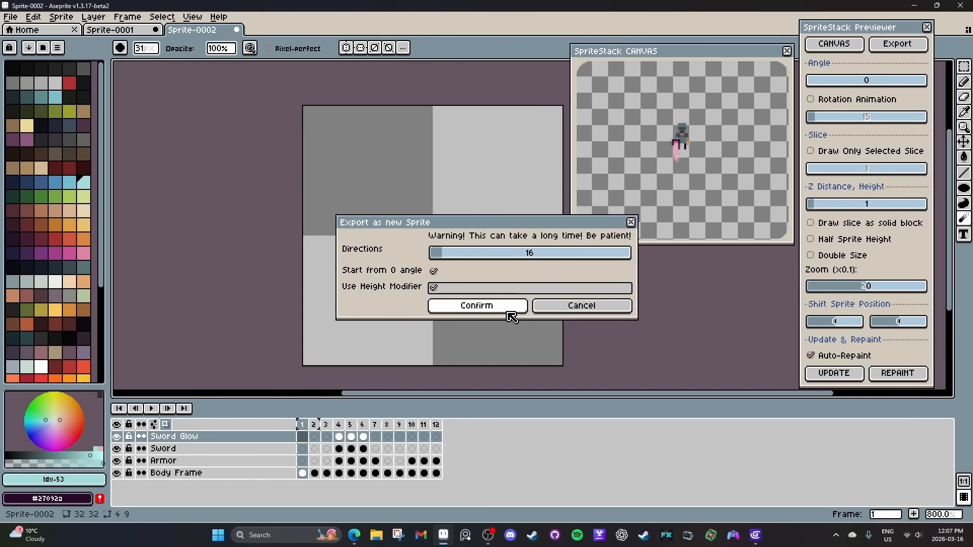
{"action": "left_click", "coordinate": [469, 313]}
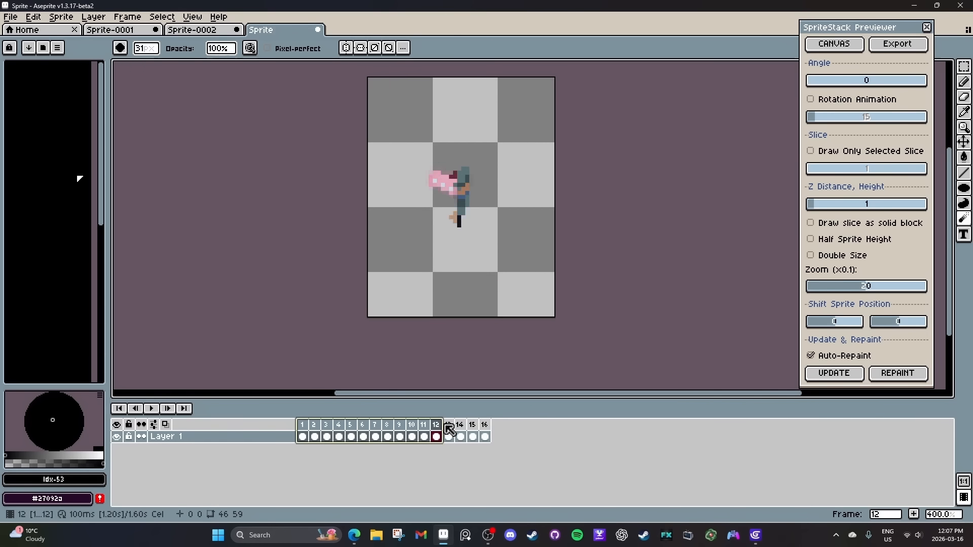
Look through the exported character's rotation frames up to frame 16 and close that sprite without saving.
{"action": "left_click_drag", "start_coordinate": [448, 429], "coordinate": [484, 437]}
{"action": "key", "text": "ctrl+w"}
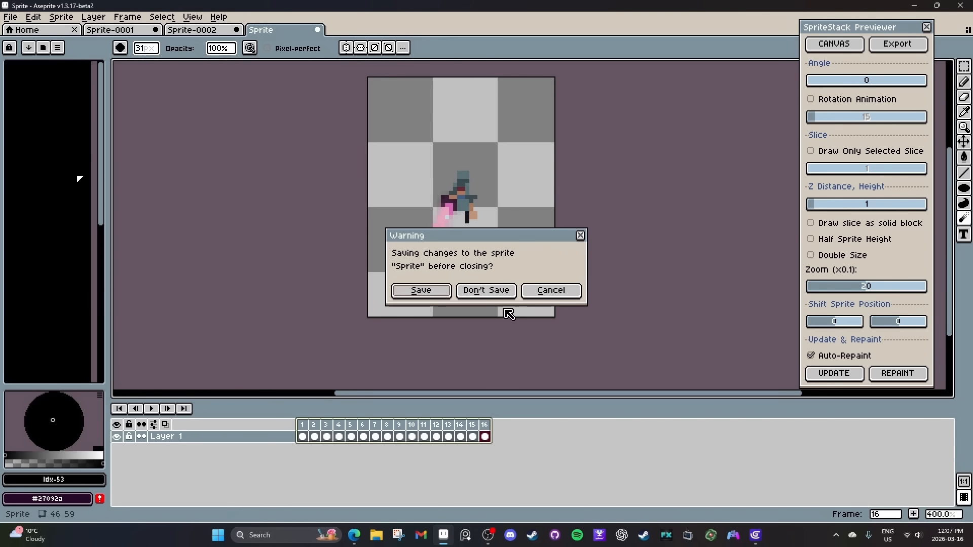
{"action": "left_click", "coordinate": [486, 291]}
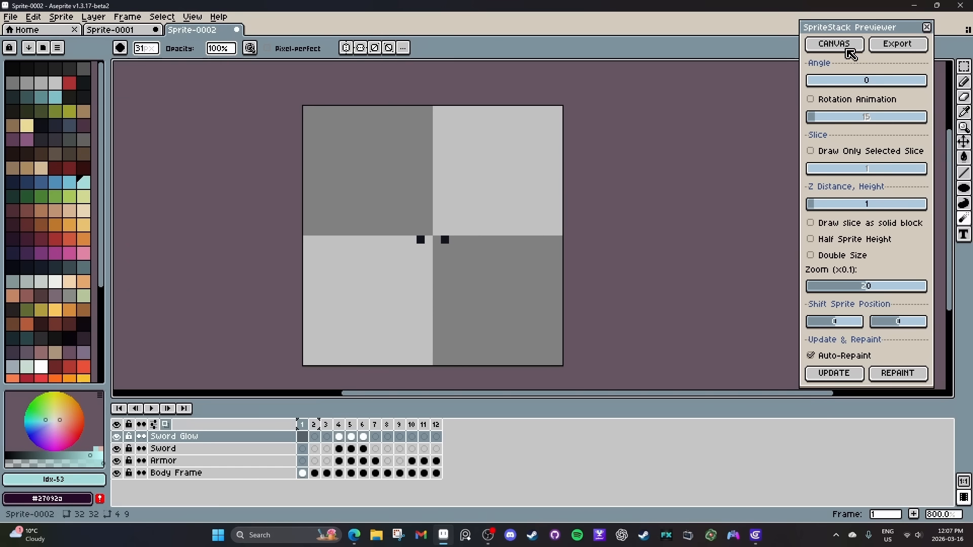
Reopen the stack preview canvas, undo the deletion of the ground and shadow frames, and return to frame 1 with the preview angle at 0.
{"action": "left_click", "coordinate": [850, 45]}
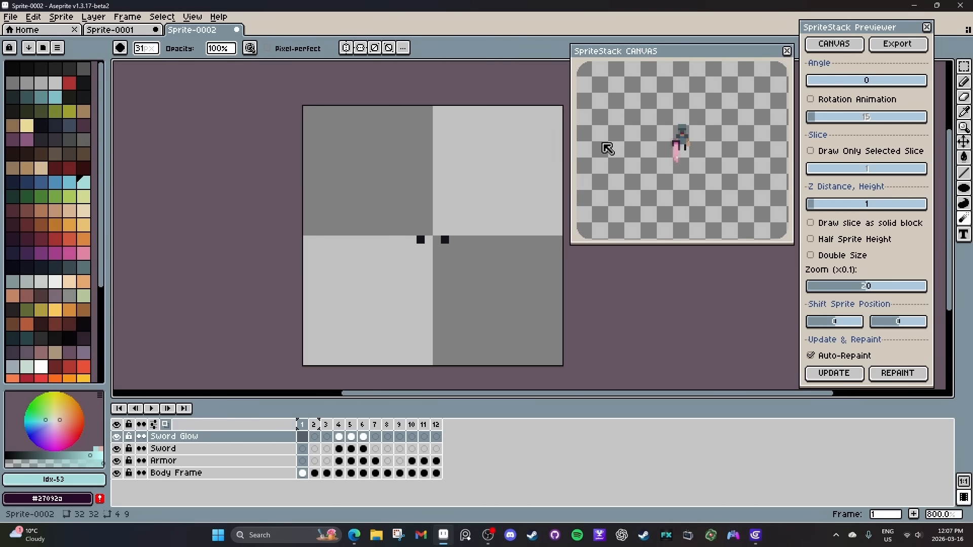
{"action": "left_click_drag", "start_coordinate": [314, 425], "coordinate": [365, 437]}
{"action": "key", "text": "ctrl+z"}
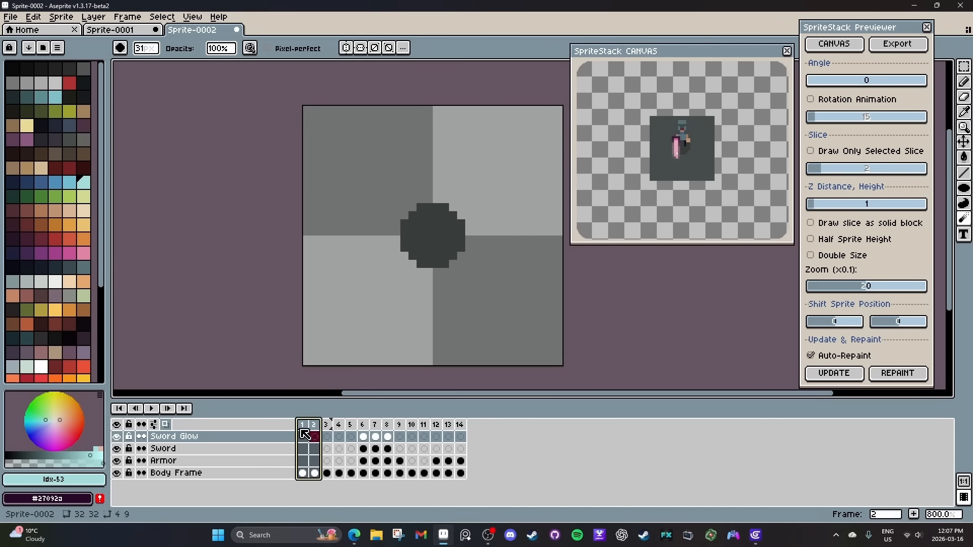
{"action": "mouse_move", "coordinate": [304, 426]}
{"action": "left_mouse_down"}
{"action": "mouse_move", "coordinate": [331, 425]}
{"action": "mouse_move", "coordinate": [304, 425]}
{"action": "left_mouse_up"}
{"action": "mouse_move", "coordinate": [810, 81]}
{"action": "left_mouse_down"}
{"action": "mouse_move", "coordinate": [831, 89]}
{"action": "mouse_move", "coordinate": [808, 90]}
{"action": "left_mouse_up"}
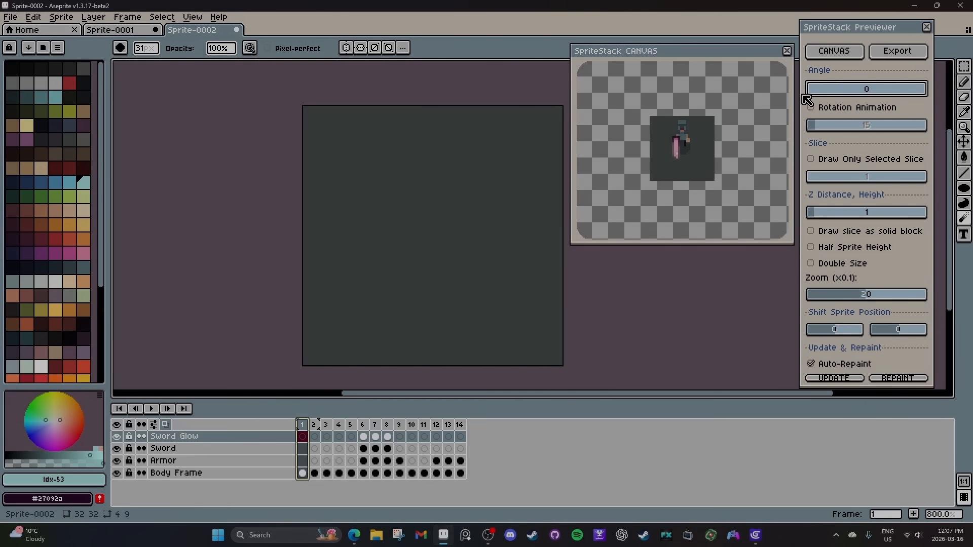